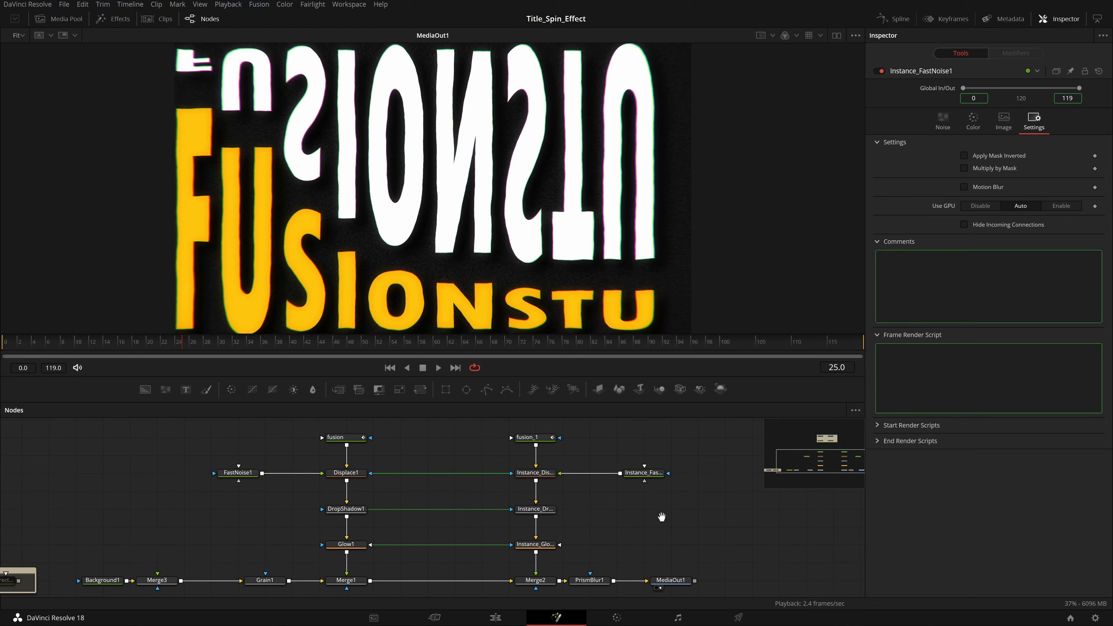
Step: Enable the MediaIn1 and ColorCorrector2 nodes in the TEXTURE01 group and show ColorCorrector2 in a second viewer
drag(662, 517, 661, 509)
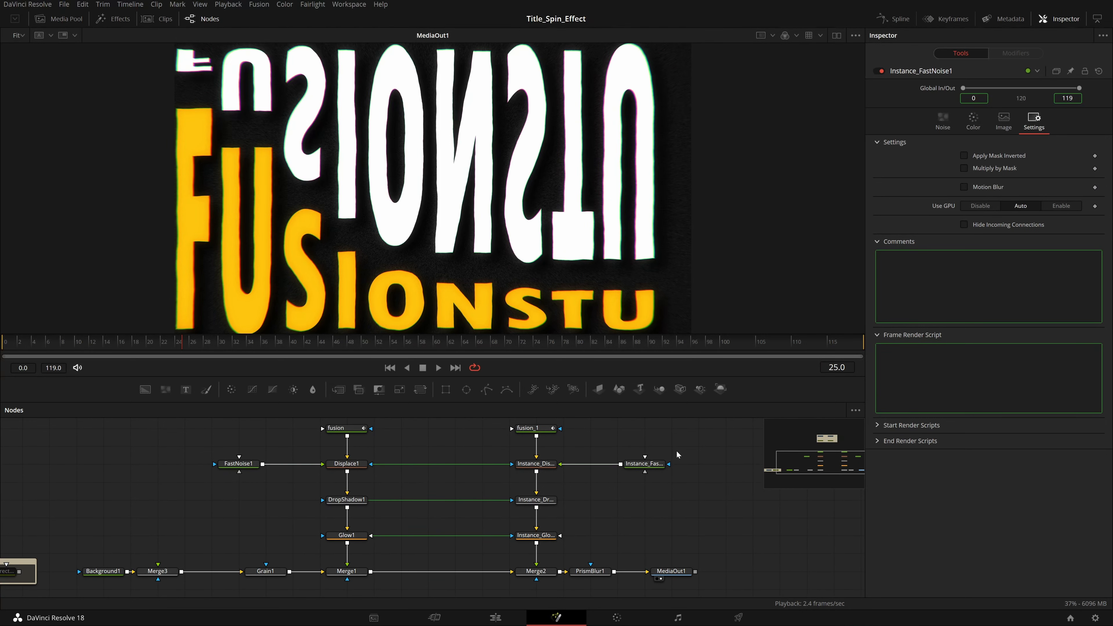
drag(703, 422, 90, 562)
drag(165, 486, 475, 498)
drag(377, 485, 235, 583)
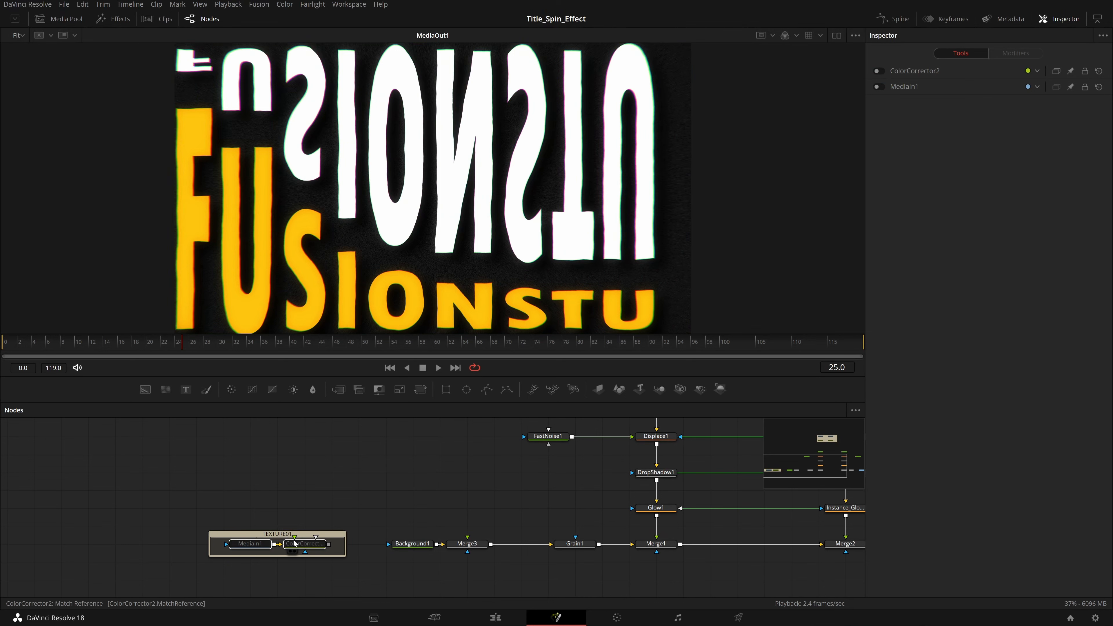
click(836, 36)
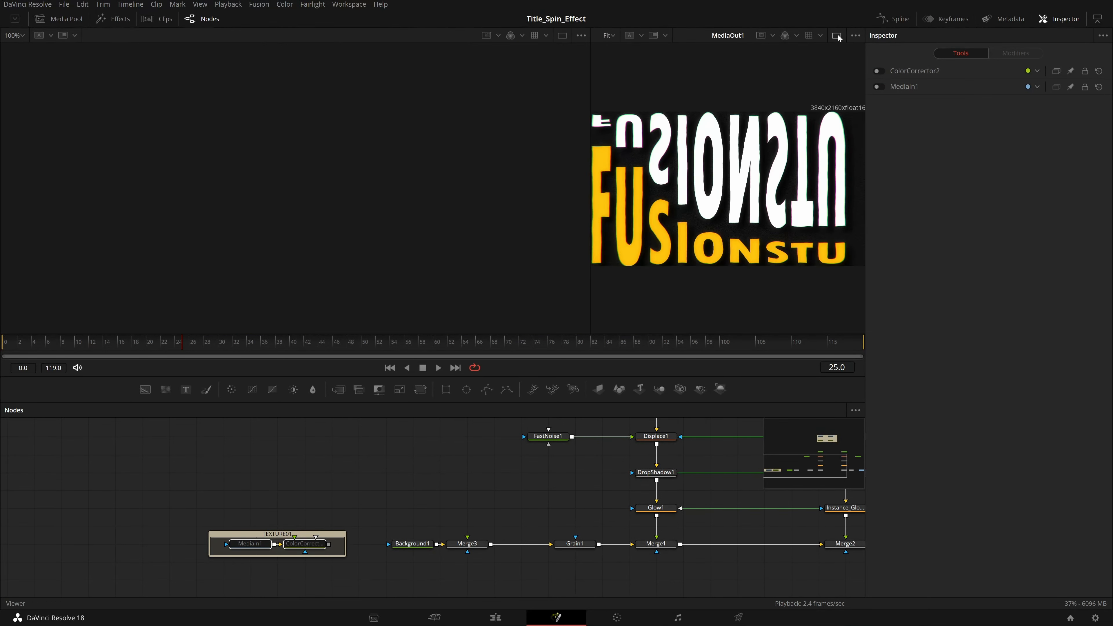
drag(305, 543, 454, 117)
drag(318, 487, 239, 589)
drag(295, 518, 246, 582)
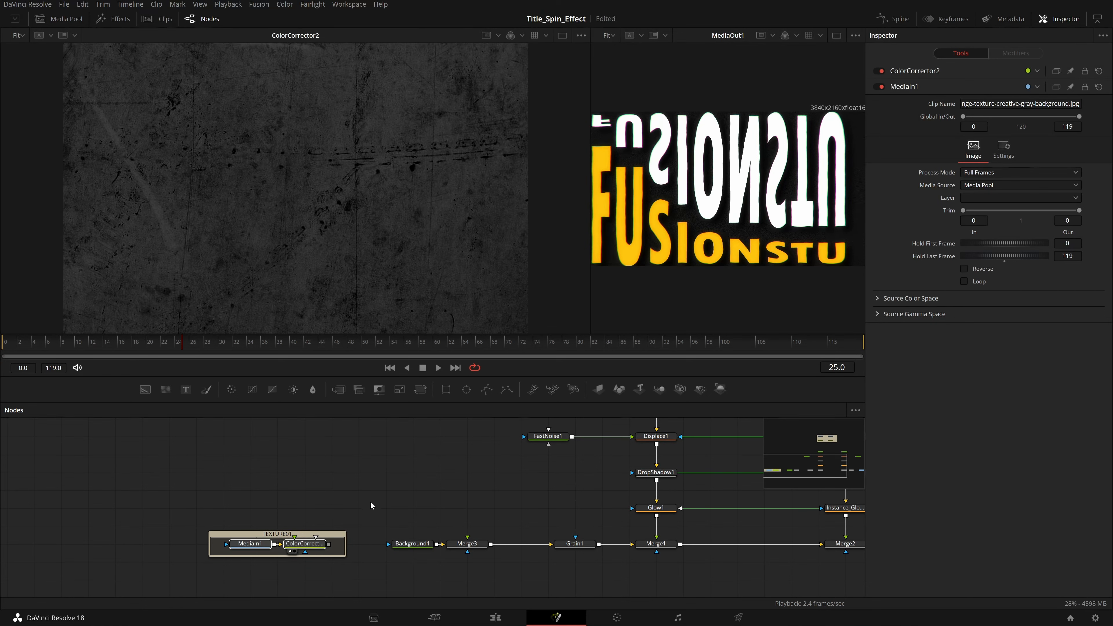
Step: Connect ColorCorrector2's output to Merge3, move the two texture nodes above it, and widen the MediaOut1 viewer
drag(328, 545, 369, 514)
drag(450, 547, 477, 547)
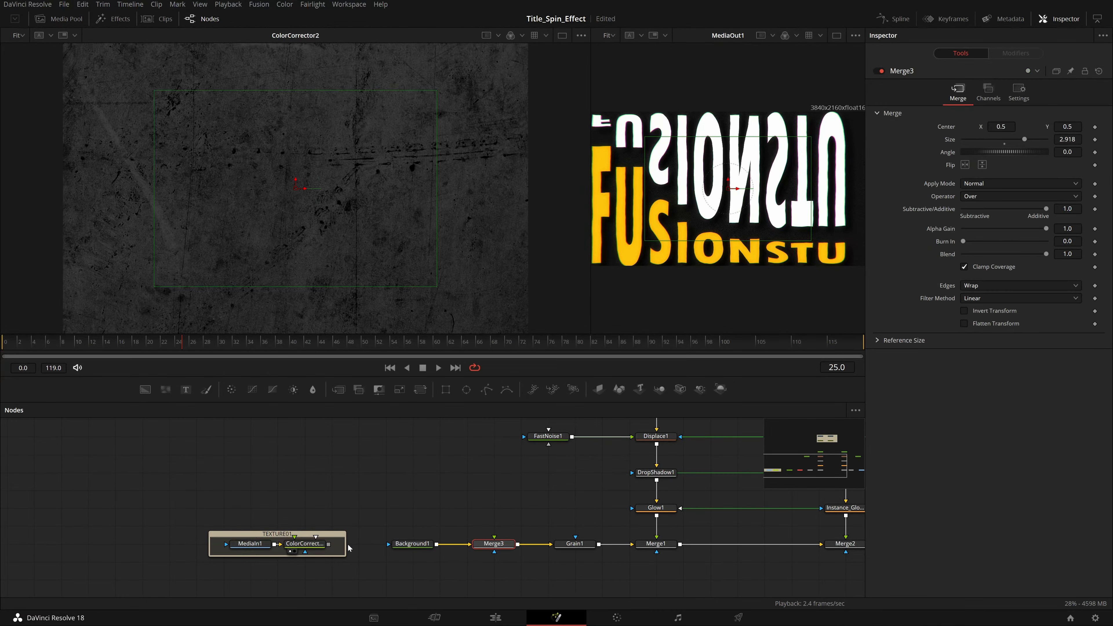
drag(329, 545, 494, 541)
drag(355, 506, 460, 497)
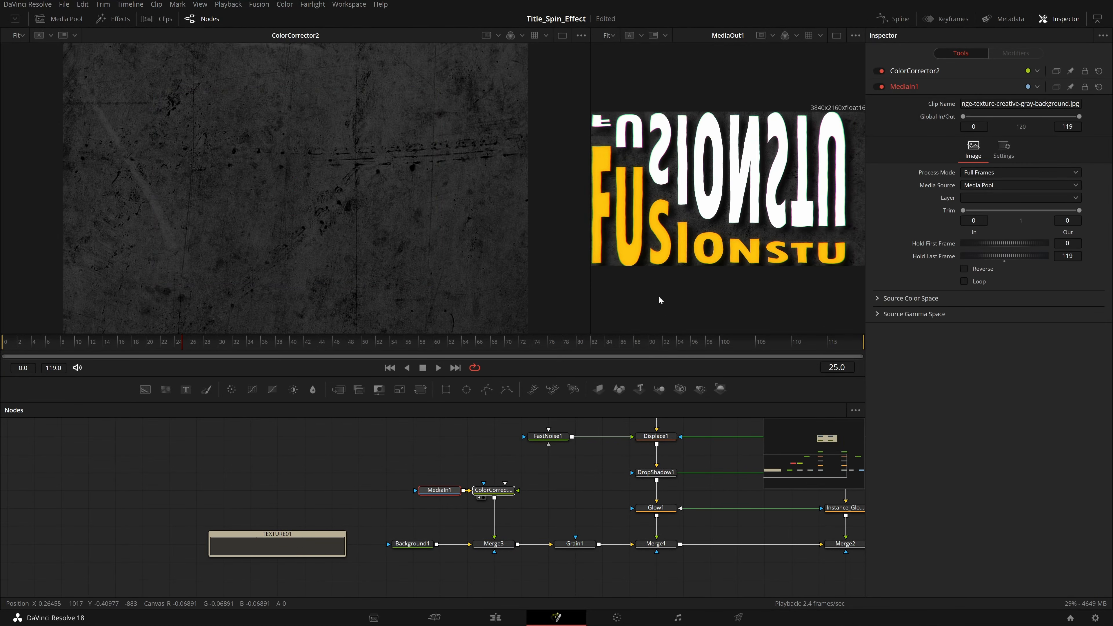
drag(589, 292, 466, 293)
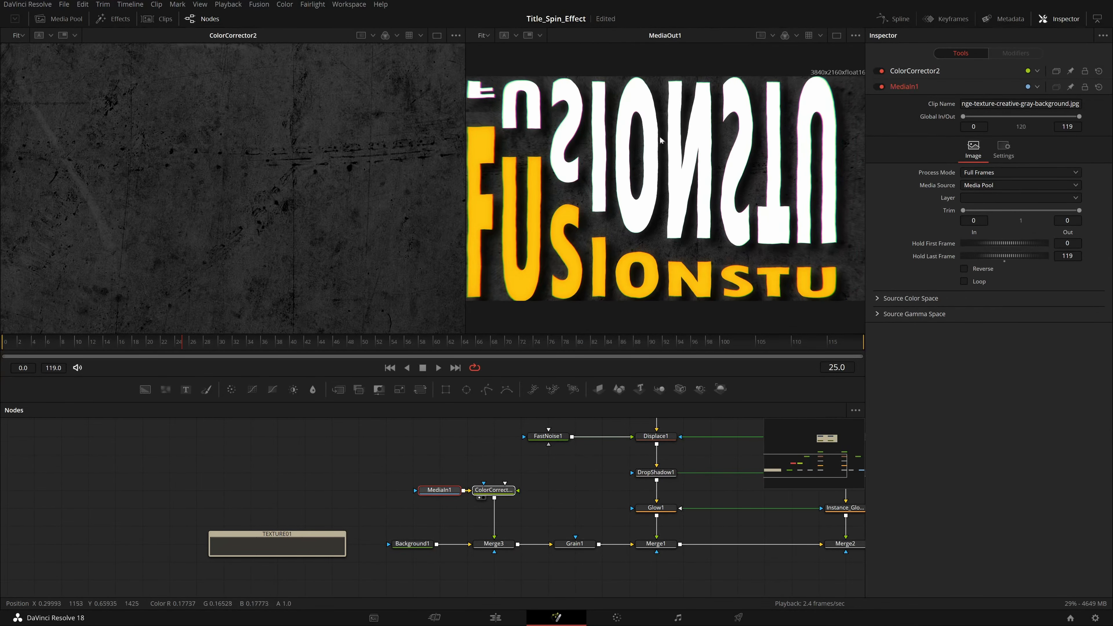
Step: Undo the texture's connection to Merge3 and disable the MediaIn1 and ColorCorrector2 nodes
key(ctrl+z)
key(ctrl+z)
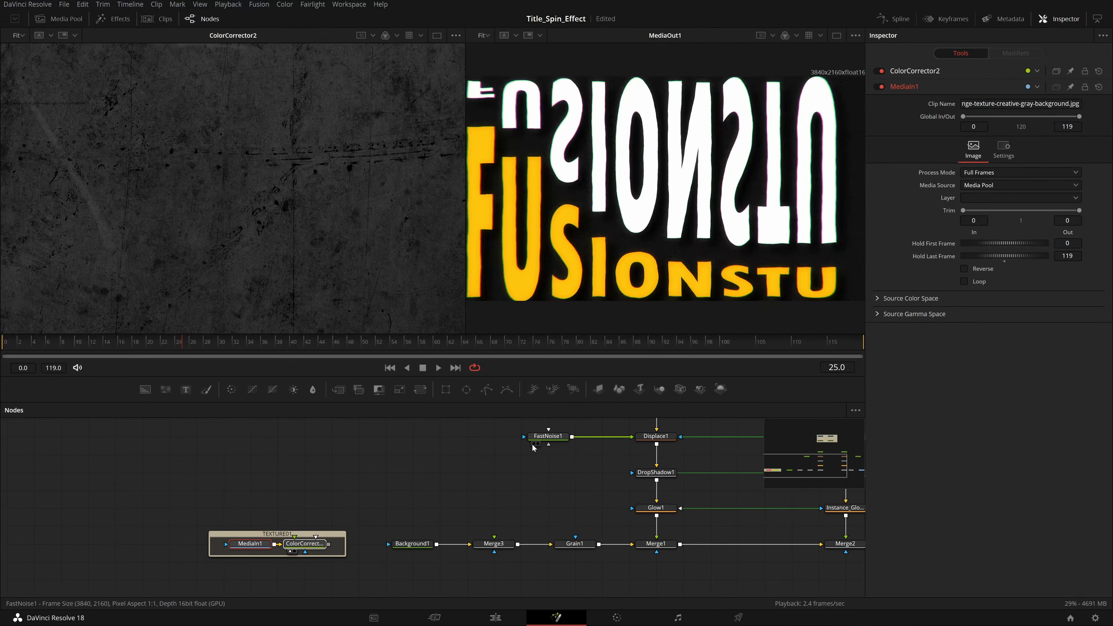
drag(378, 467, 238, 563)
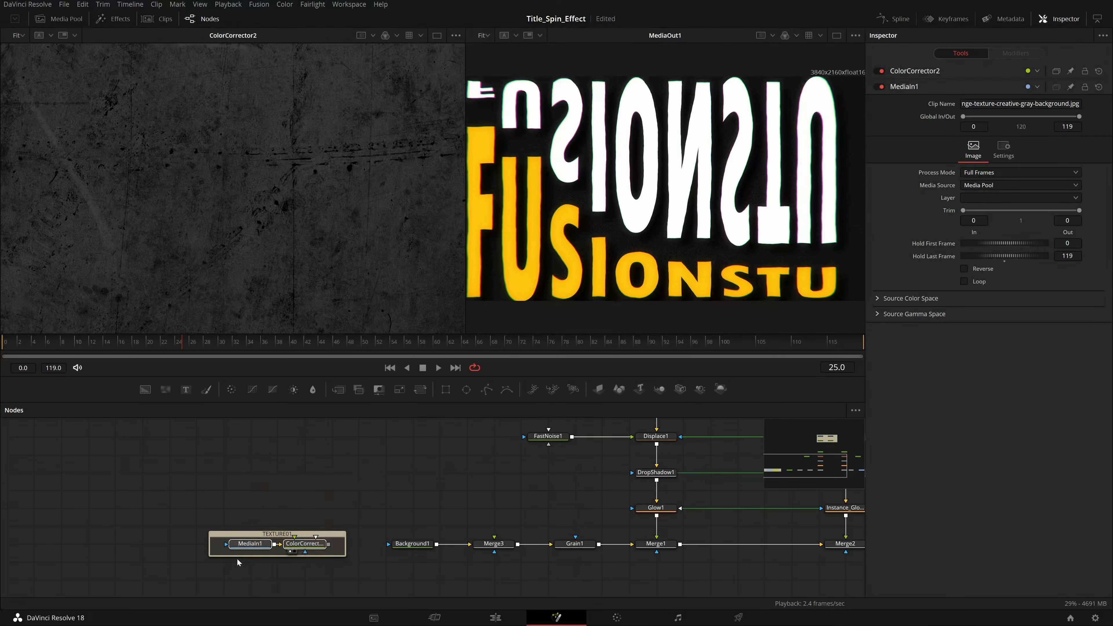
key(ctrl+p)
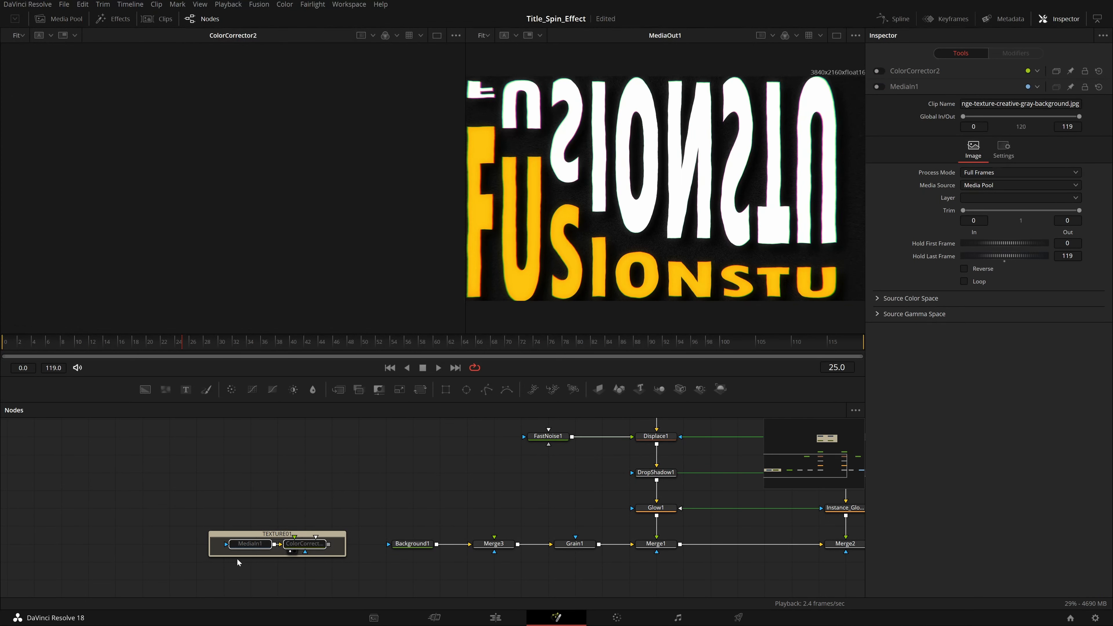
Step: Return to a single viewer showing MediaOut1 and play back the composition to check its speed
drag(582, 489, 316, 513)
click(304, 517)
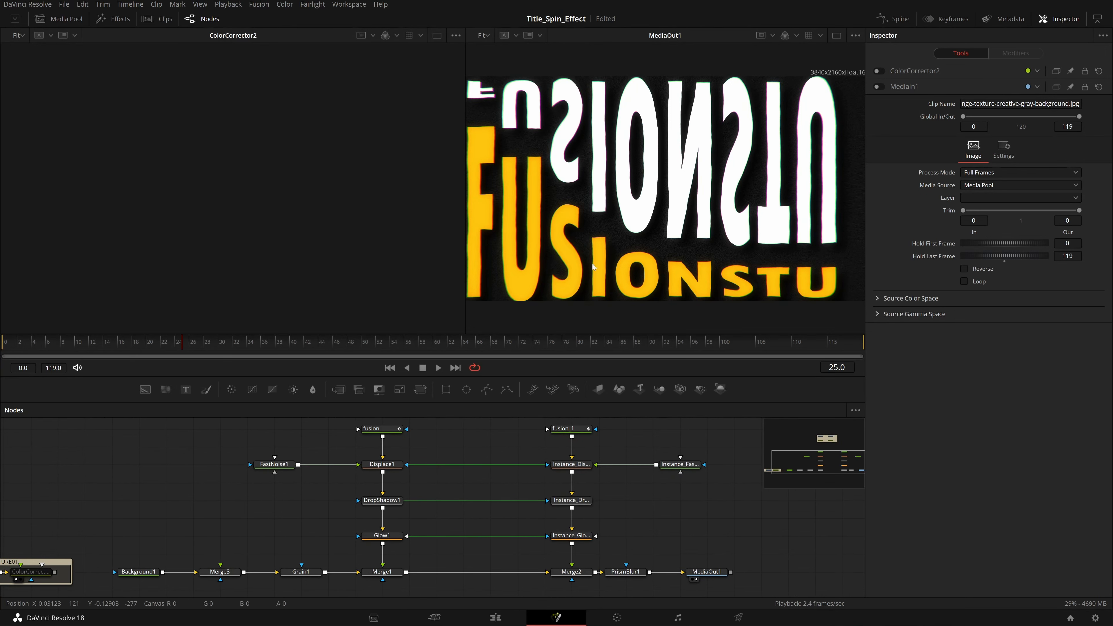
click(836, 35)
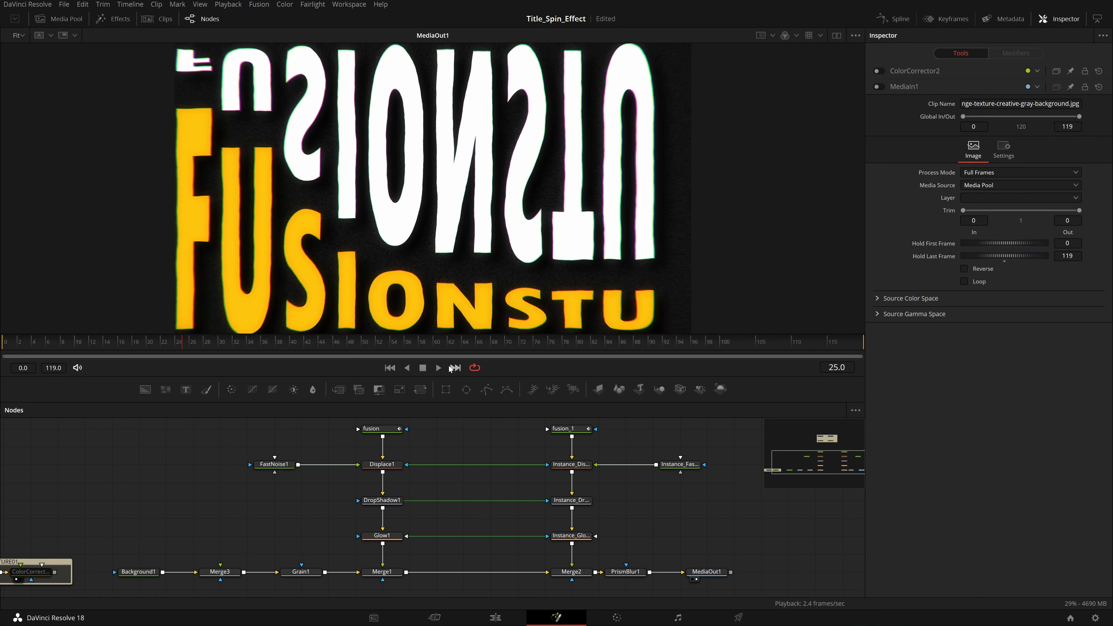
click(438, 367)
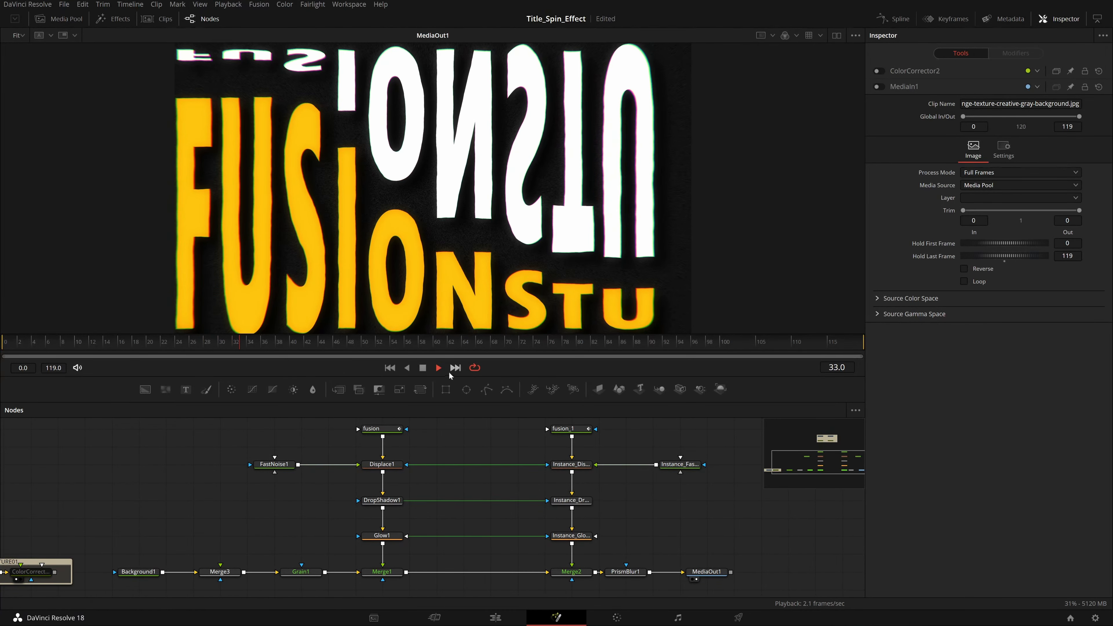
click(423, 372)
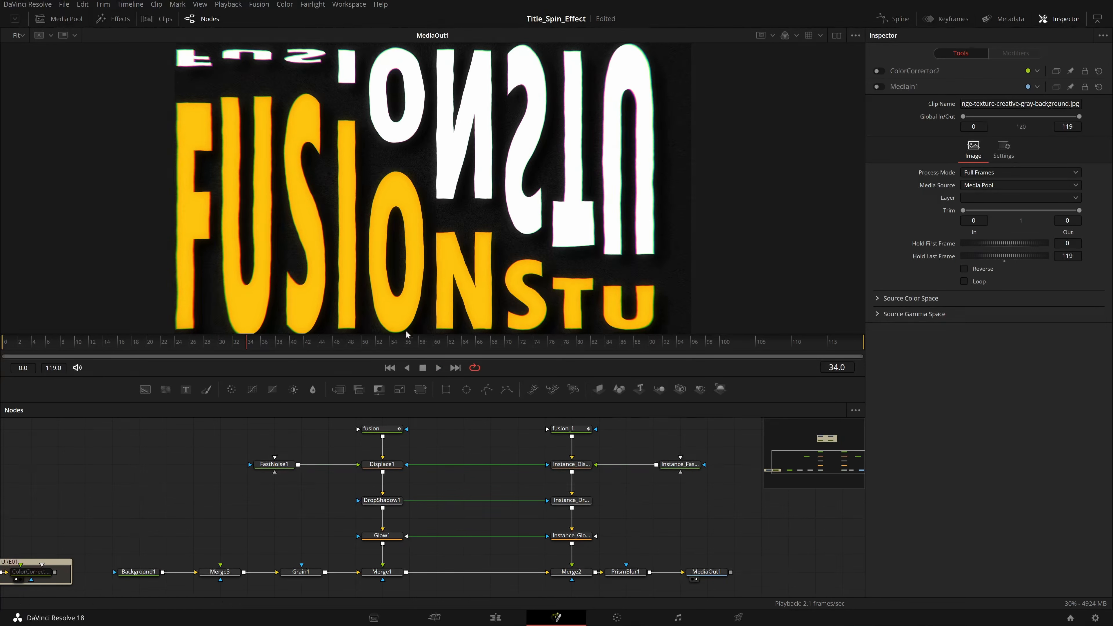
Step: Check the playback quality and proxy options, and play the composition again for a few frames
right_click(532, 363)
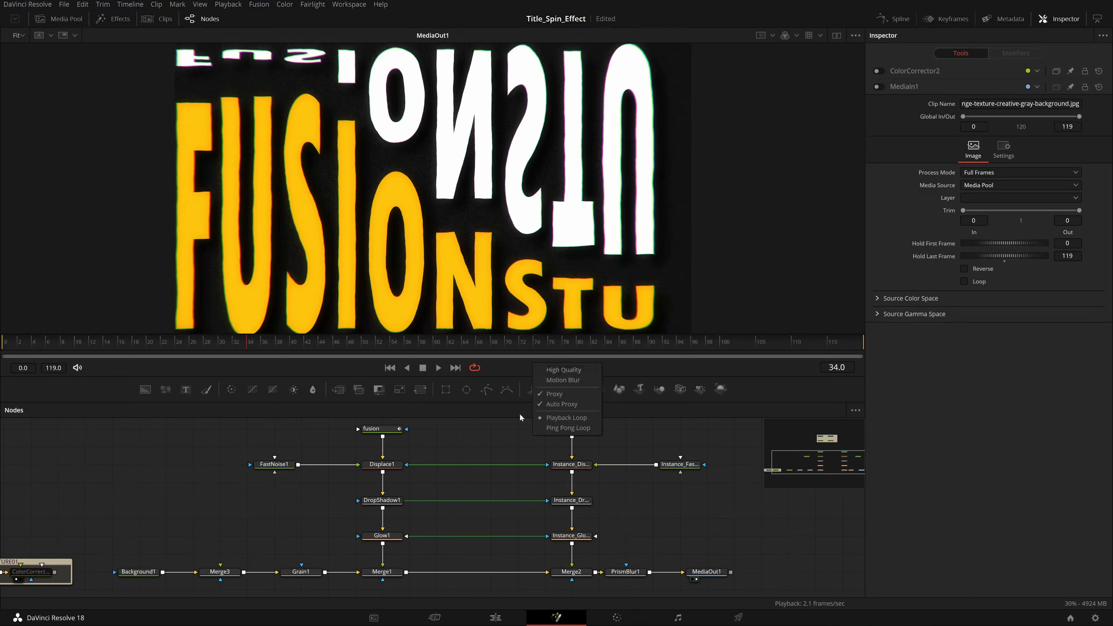
click(492, 446)
click(440, 370)
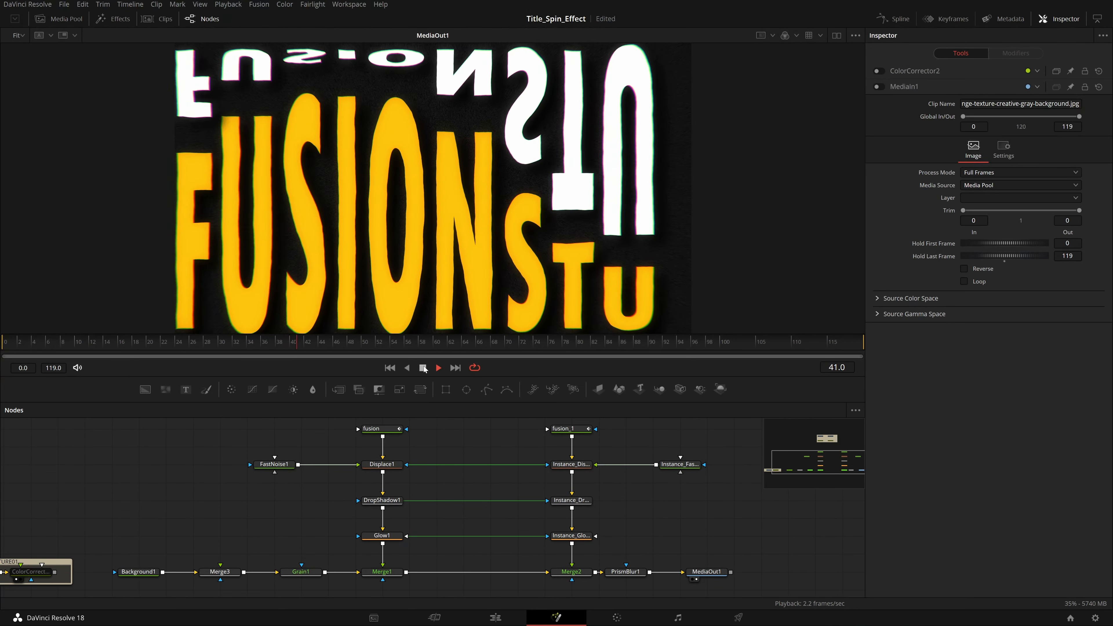
click(423, 367)
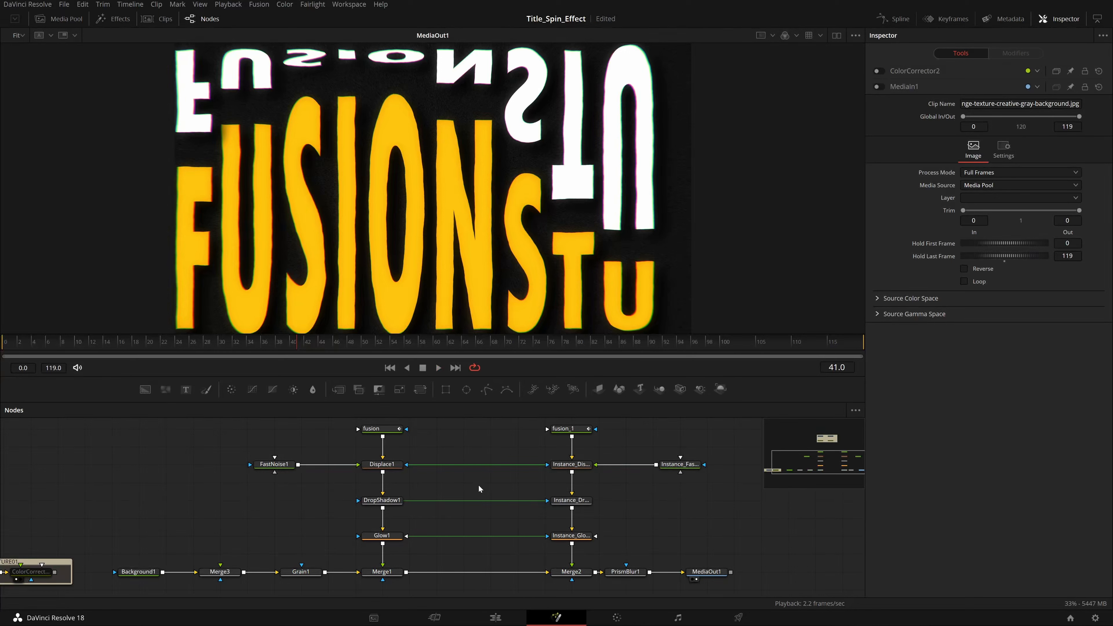
Step: Disable the Grain1 and PrismBlur1 nodes
scroll(478, 488, down, 1)
click(282, 561)
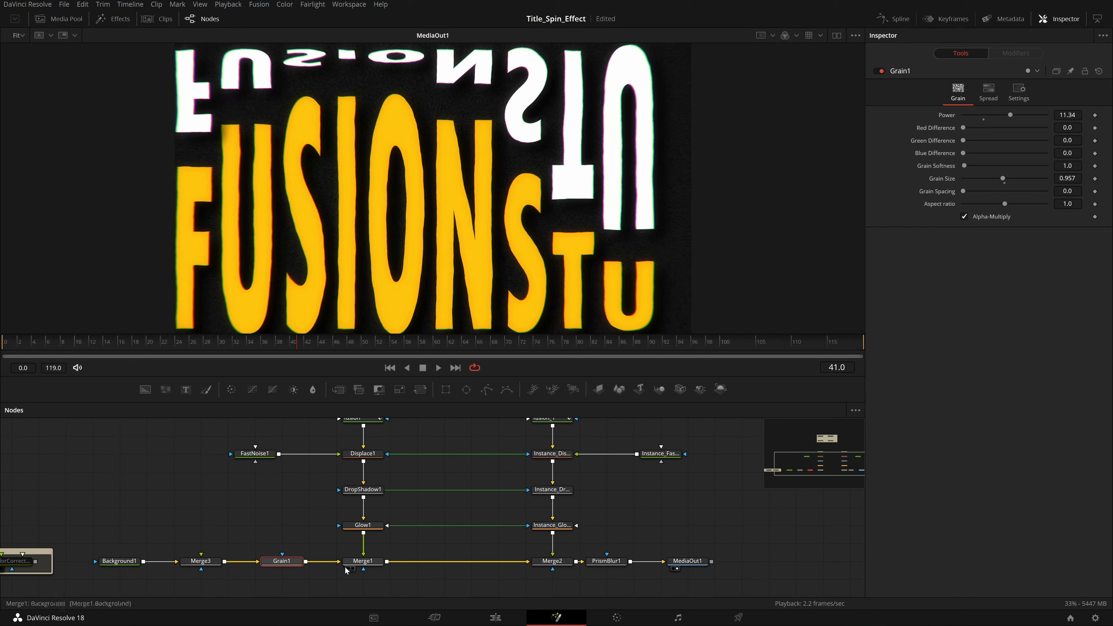
click(881, 70)
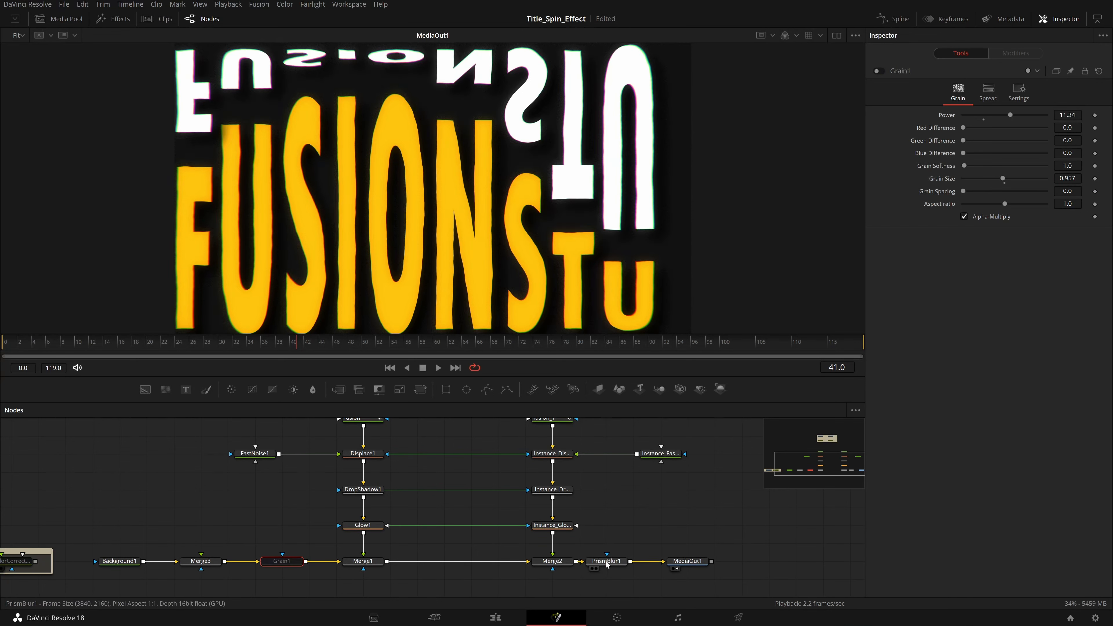
click(606, 564)
click(881, 71)
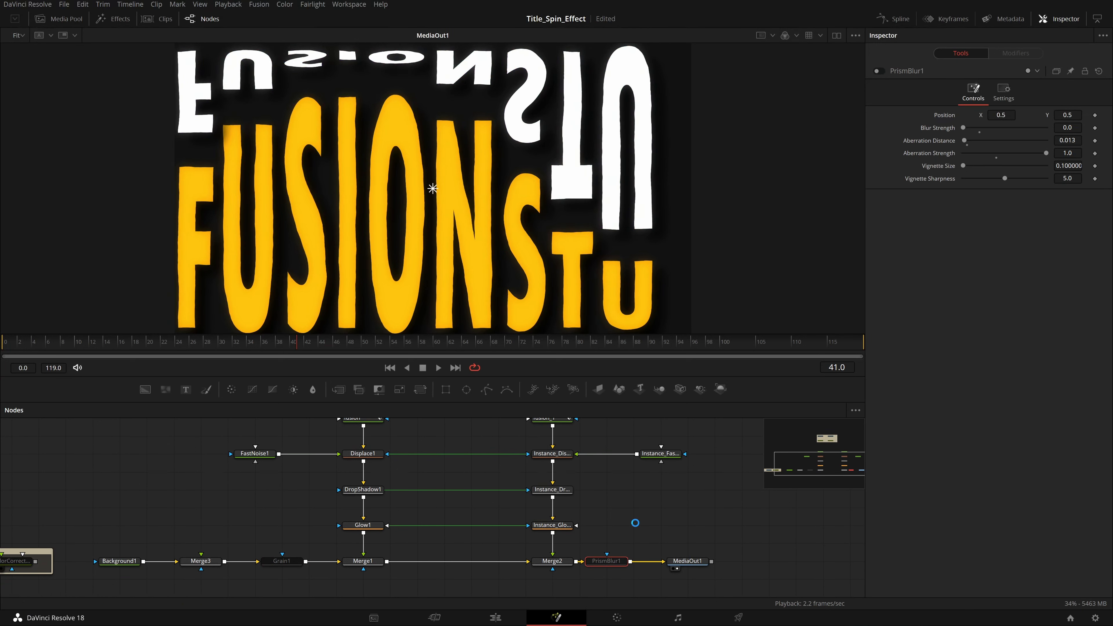
Step: Play the composition without grain and prism blur, and review the proxy playback options
click(438, 368)
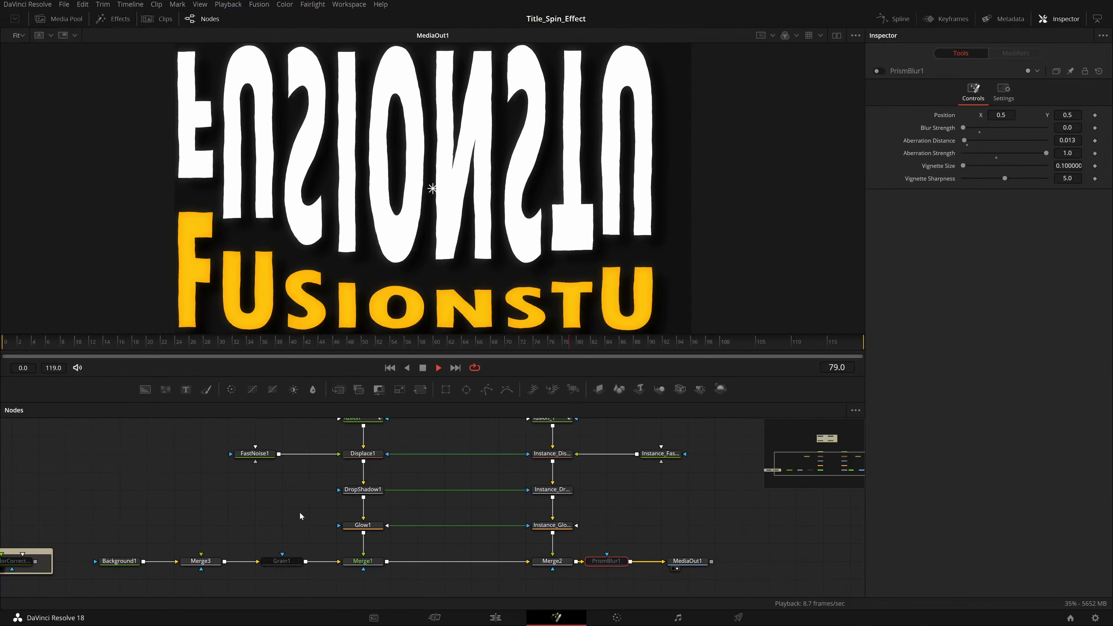
drag(300, 517, 276, 538)
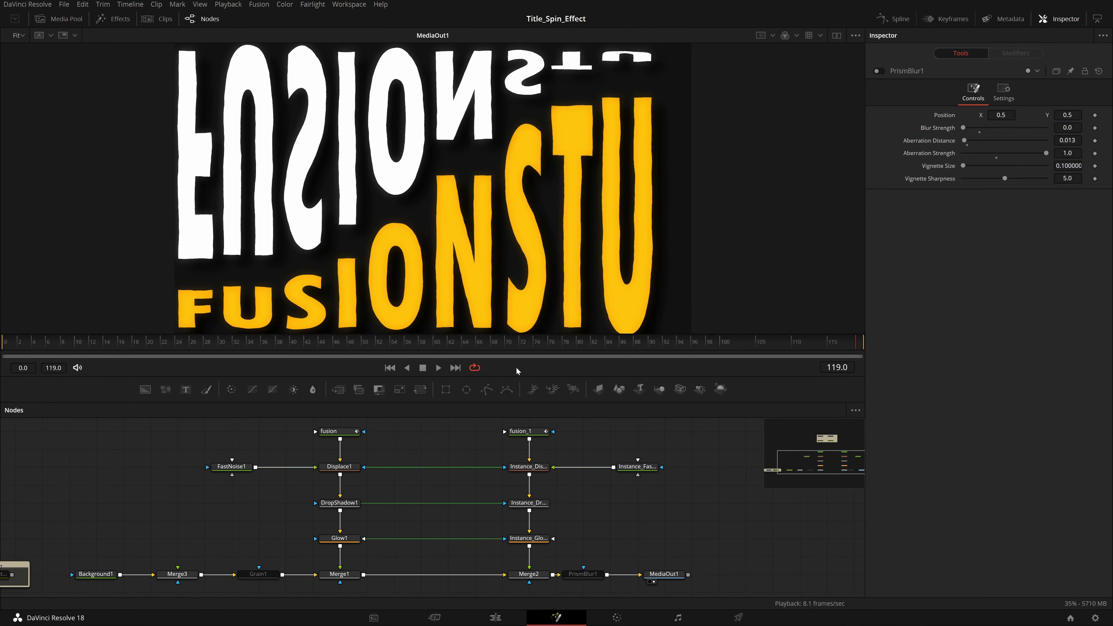
right_click(517, 369)
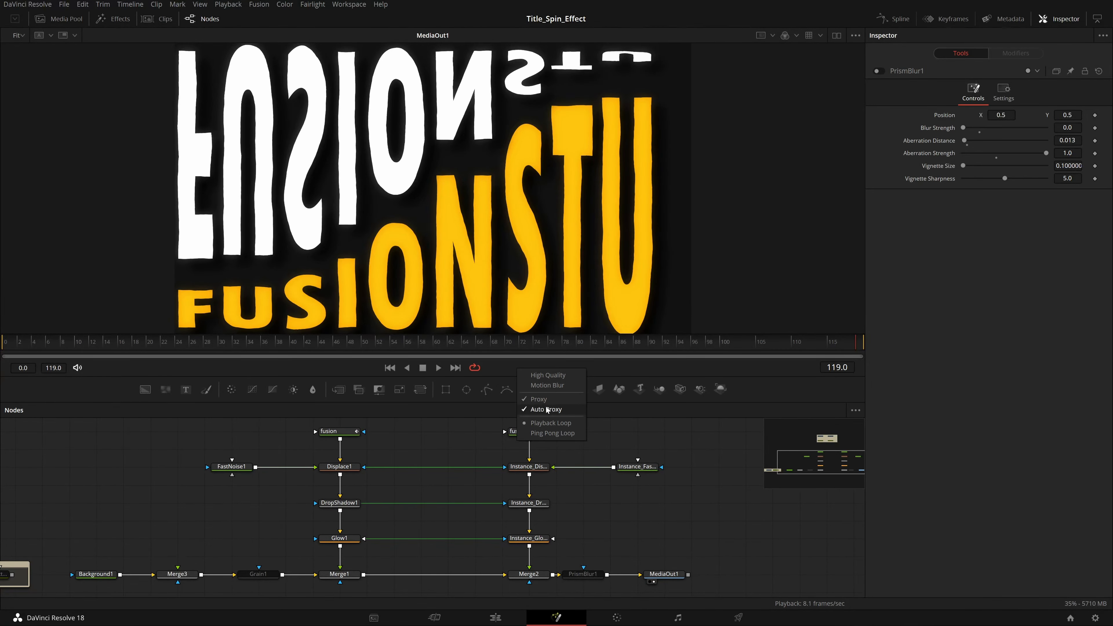
click(635, 439)
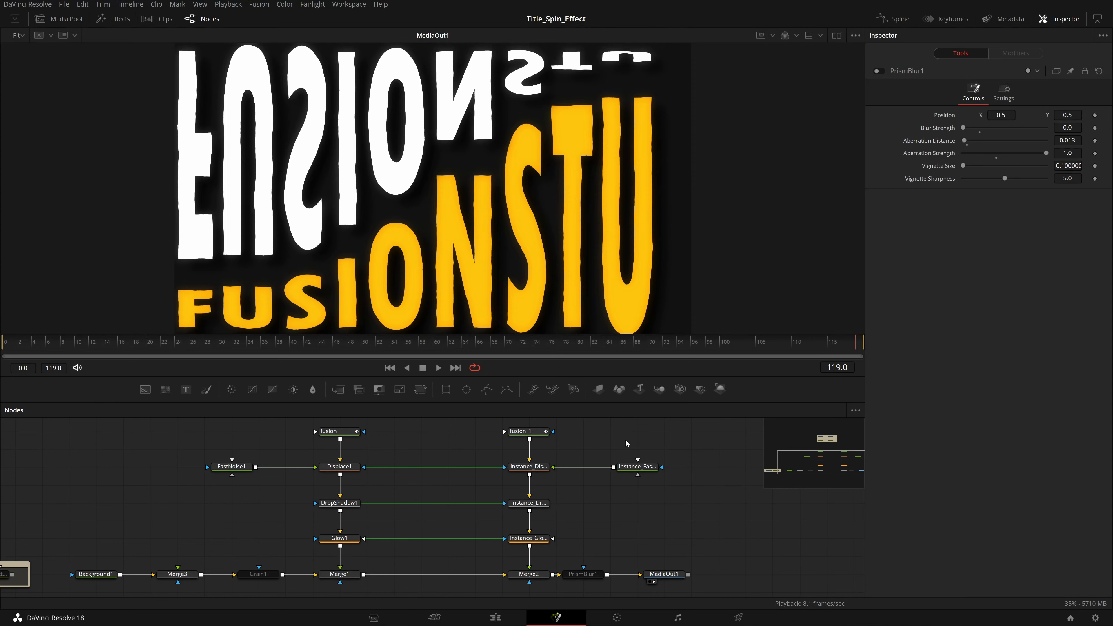
Step: Disable all nodes of the main composition, including PrismBlur1 and Grain1
drag(625, 440, 618, 438)
drag(751, 583, 73, 415)
key(ctrl+p)
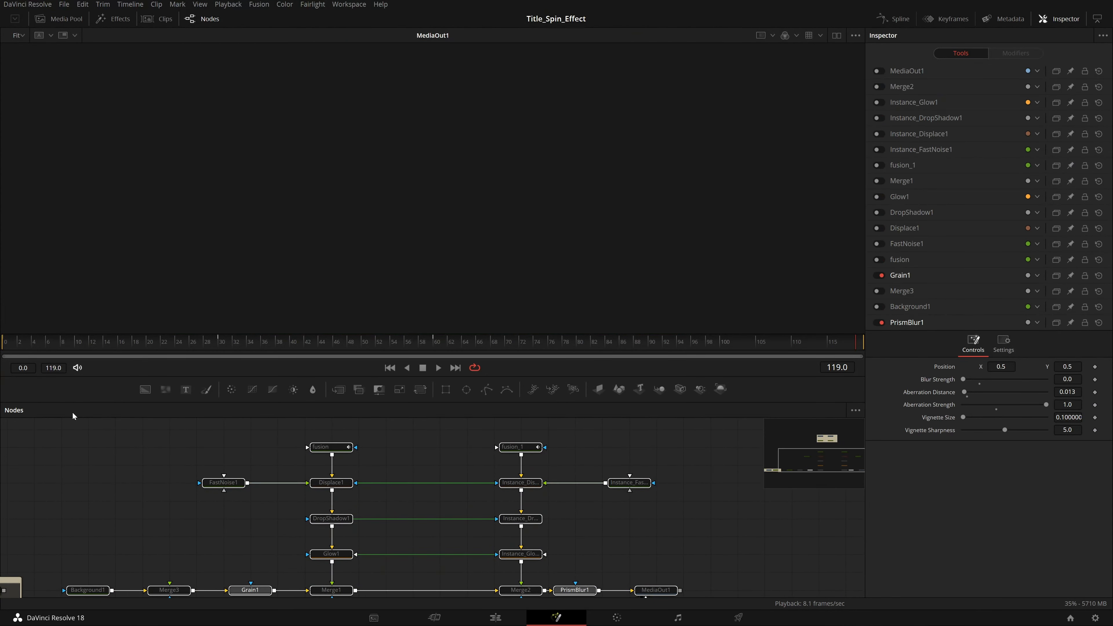
drag(419, 462, 406, 438)
click(564, 566)
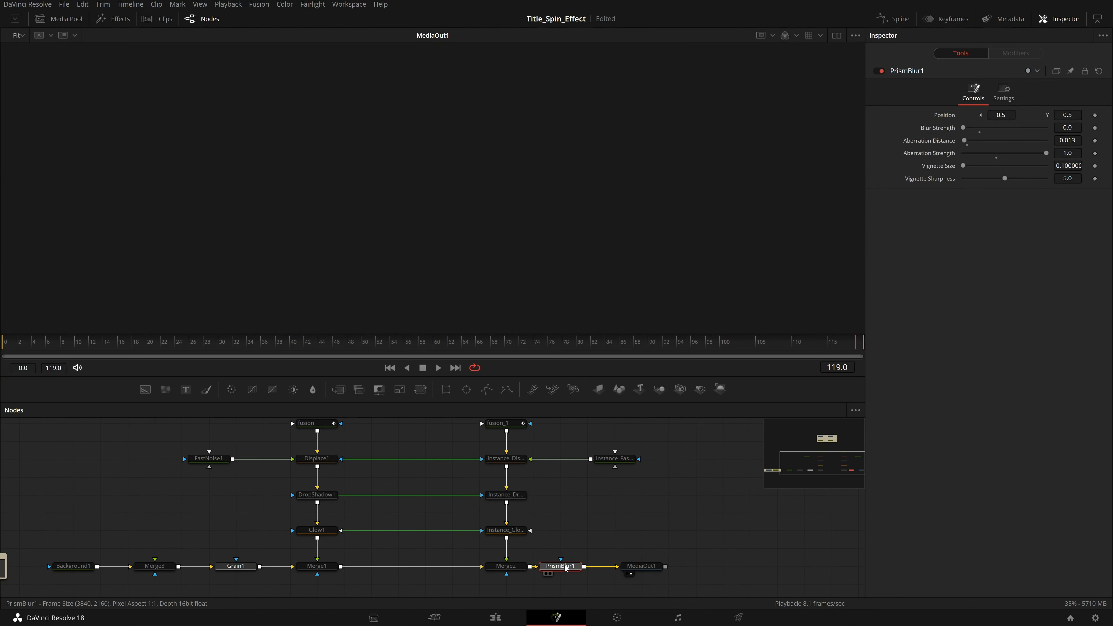
click(227, 570)
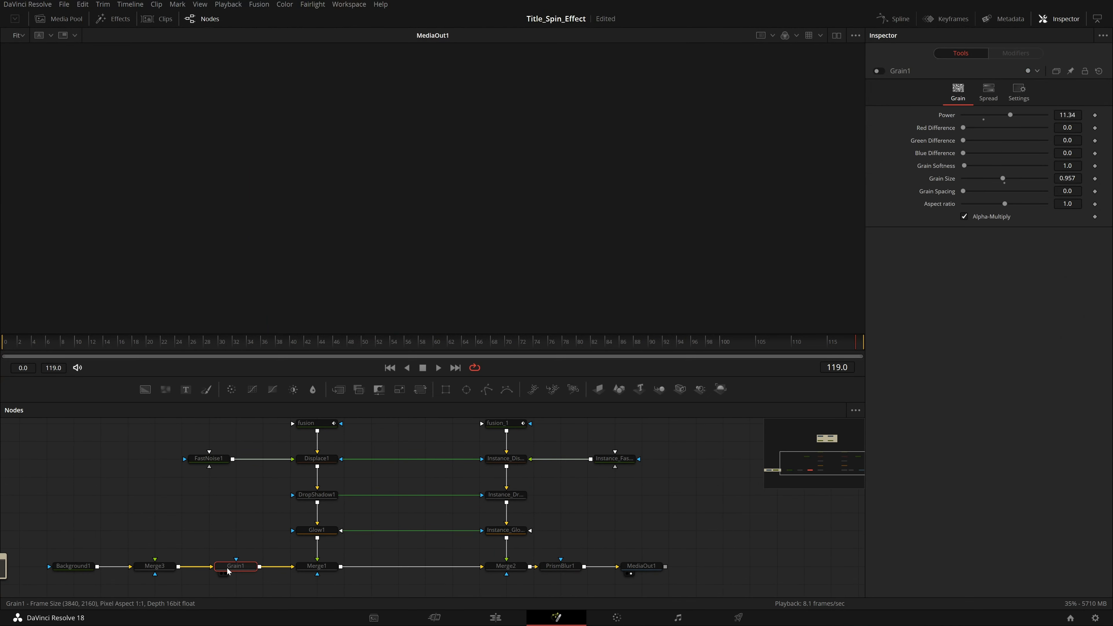
Step: Enable only the MediaOut1 and Background1 nodes
click(653, 569)
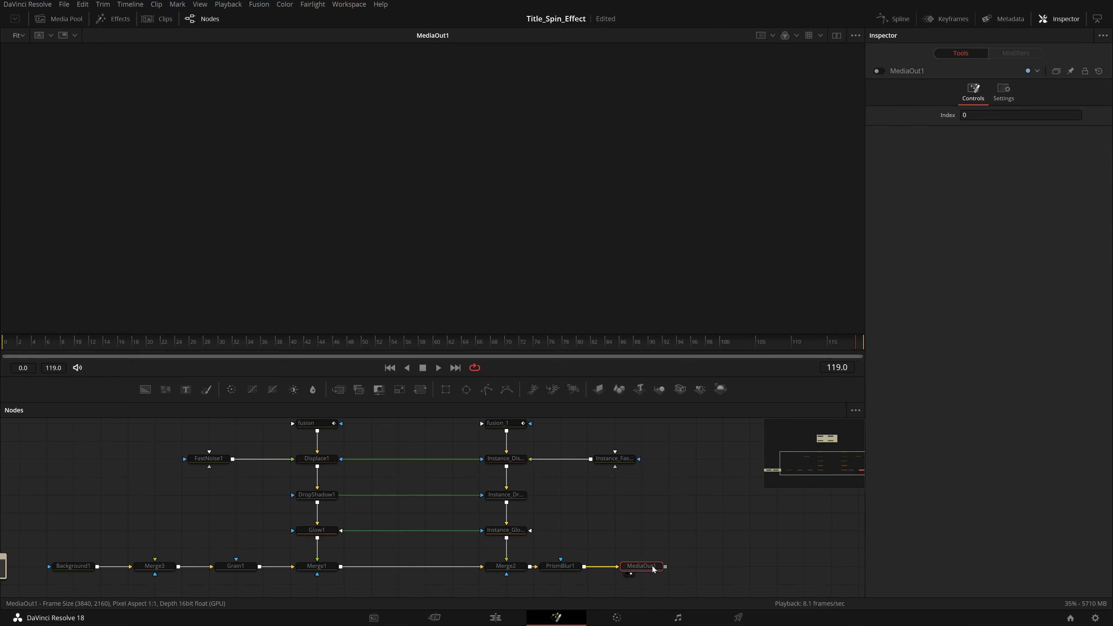
click(77, 567)
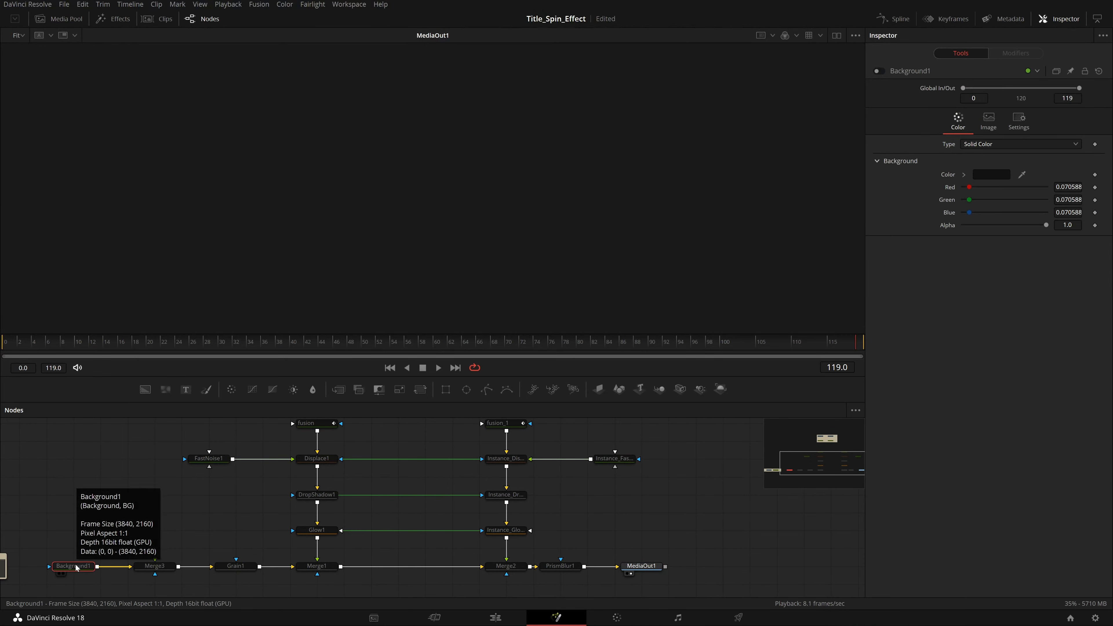
key(ctrl+p)
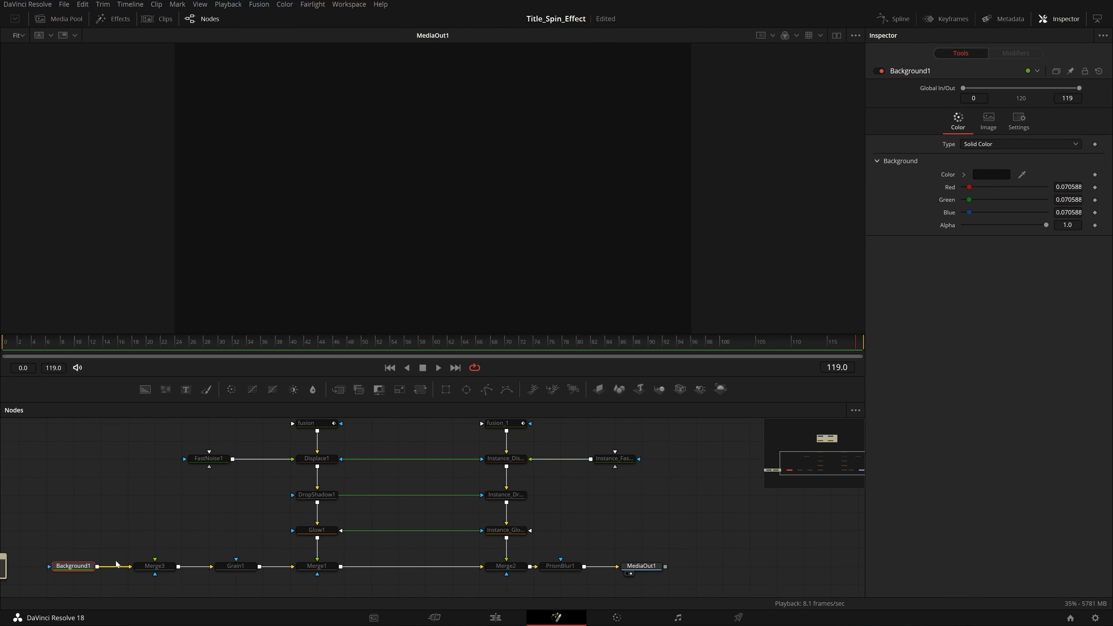
Step: Search the Select Tool dialog for the Underlay tool with "UN" and close the dialog without adding anything
click(161, 518)
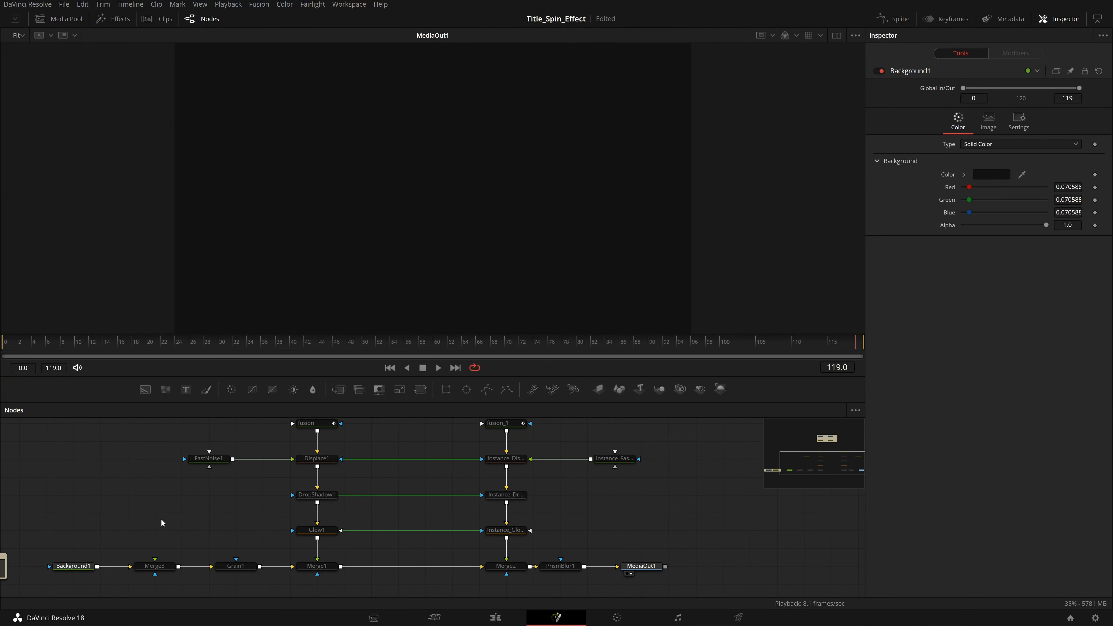
key(shift+space)
text(UN)
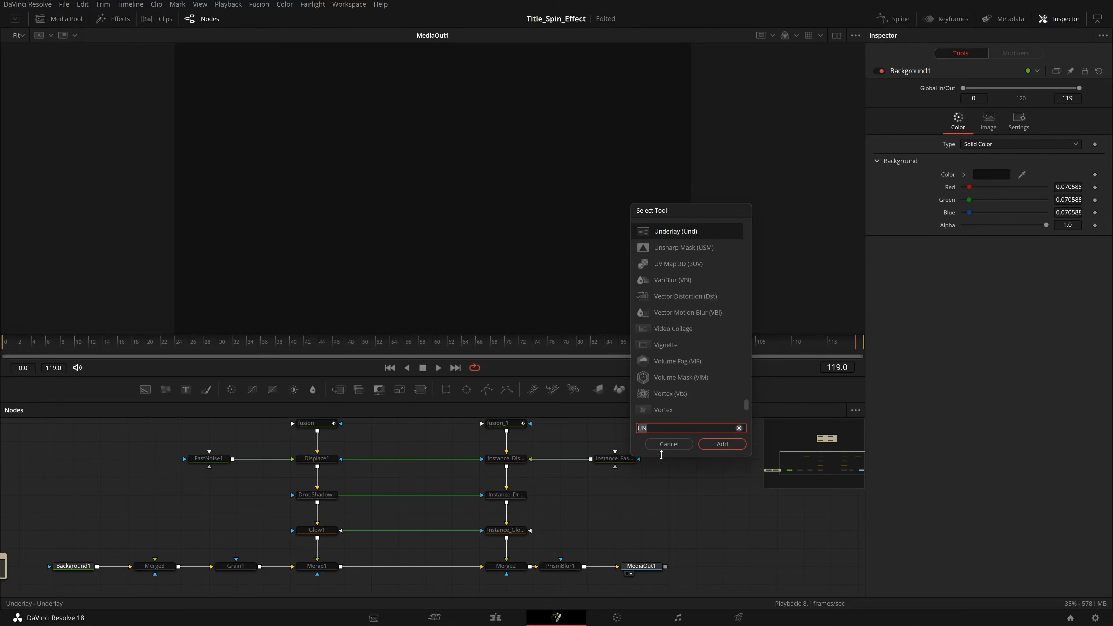
click(665, 445)
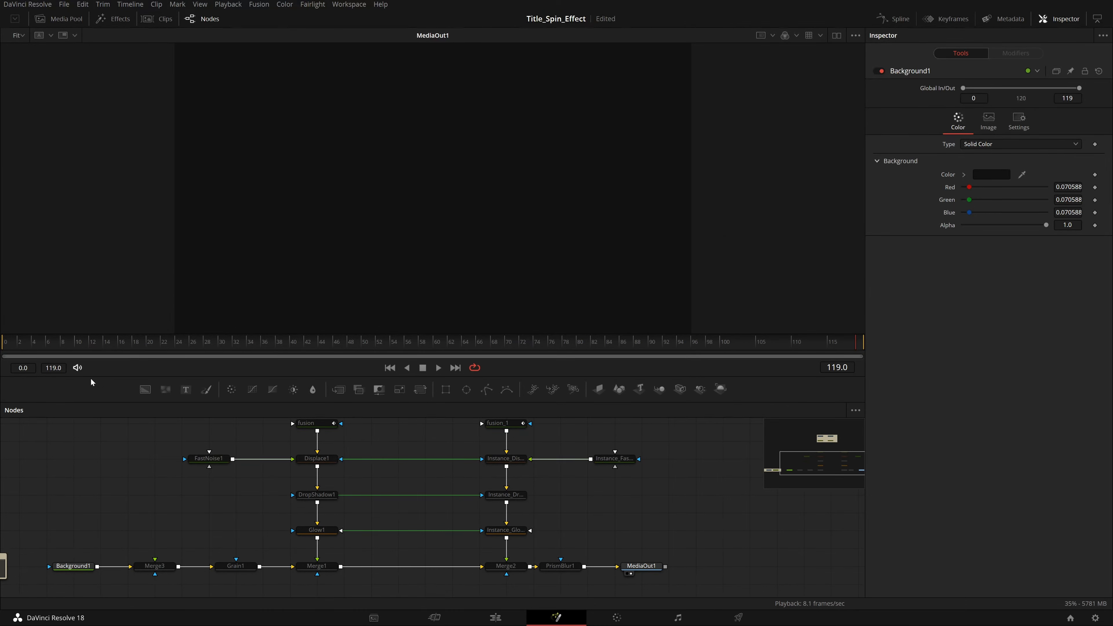
Step: Look at the customization options for the tool shortcuts above the node graph, making no changes
right_click(752, 397)
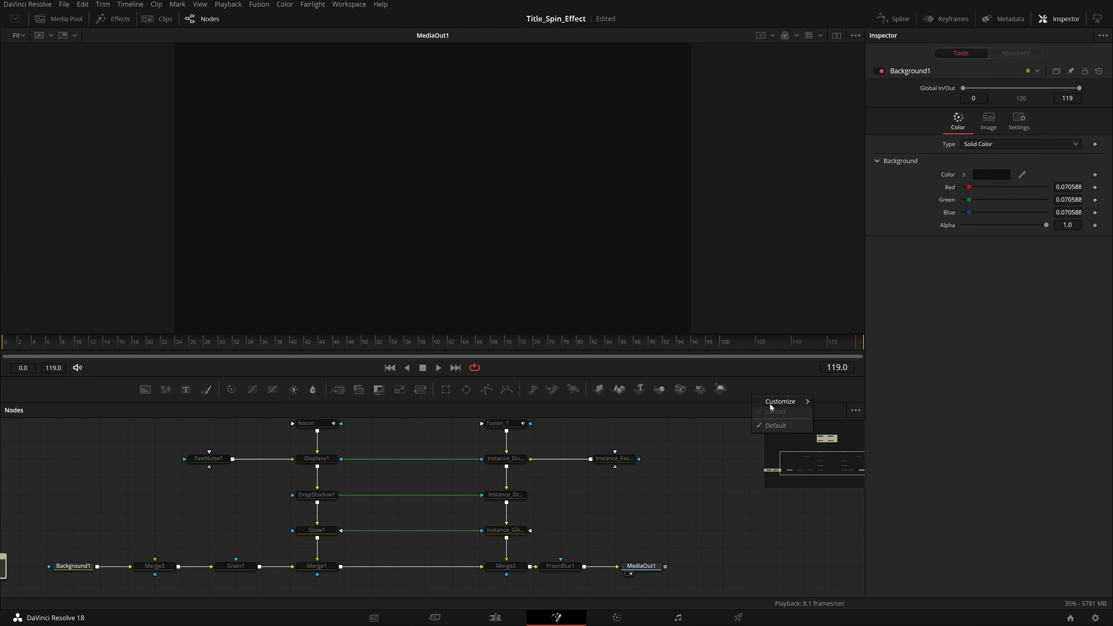
mouse_move(775, 403)
click(741, 434)
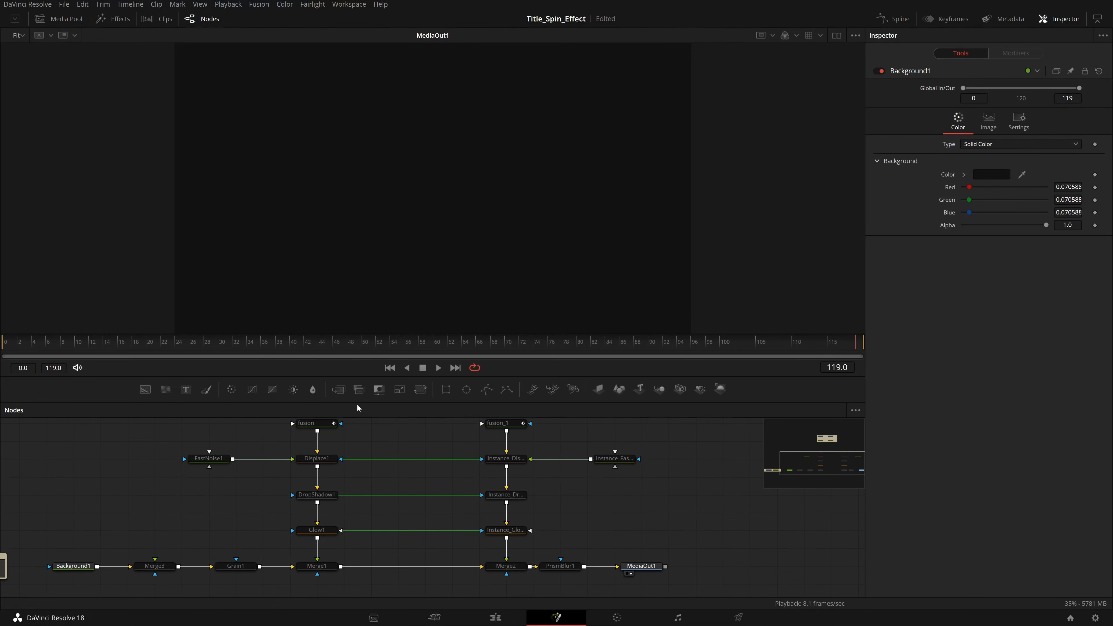
Step: Enable the Merge1 node and the fusion text node above it
drag(364, 403, 364, 405)
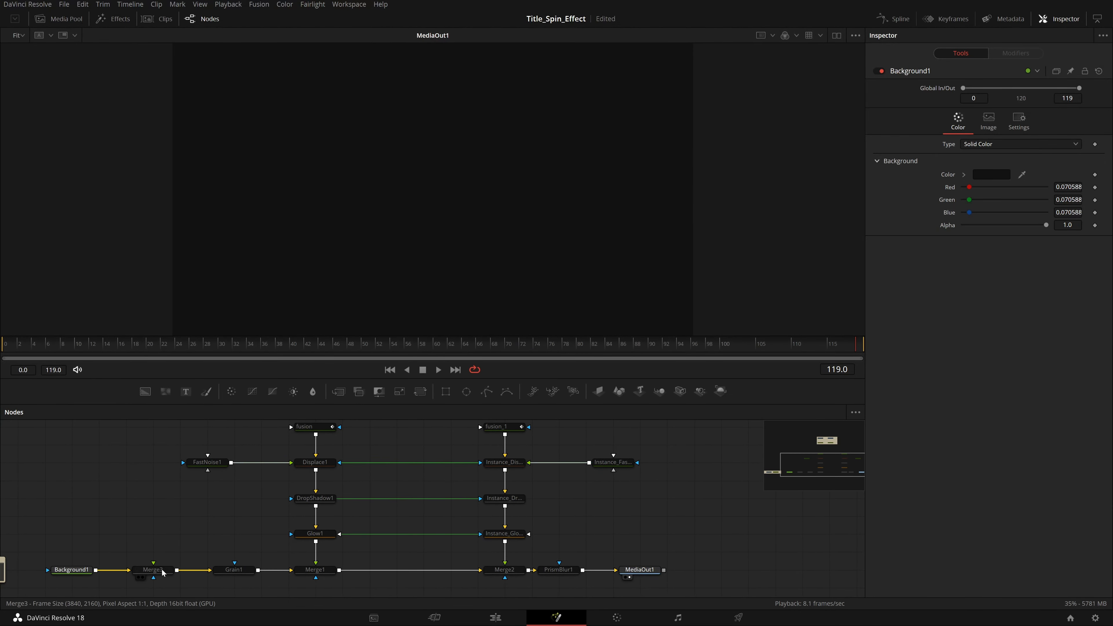
click(312, 569)
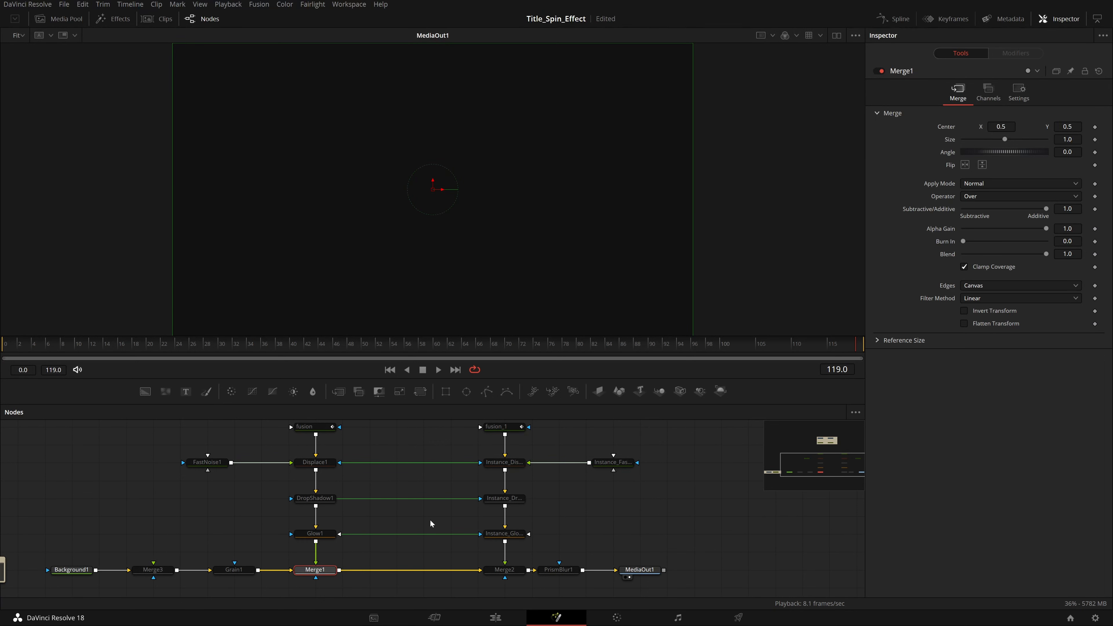
drag(388, 476, 371, 481)
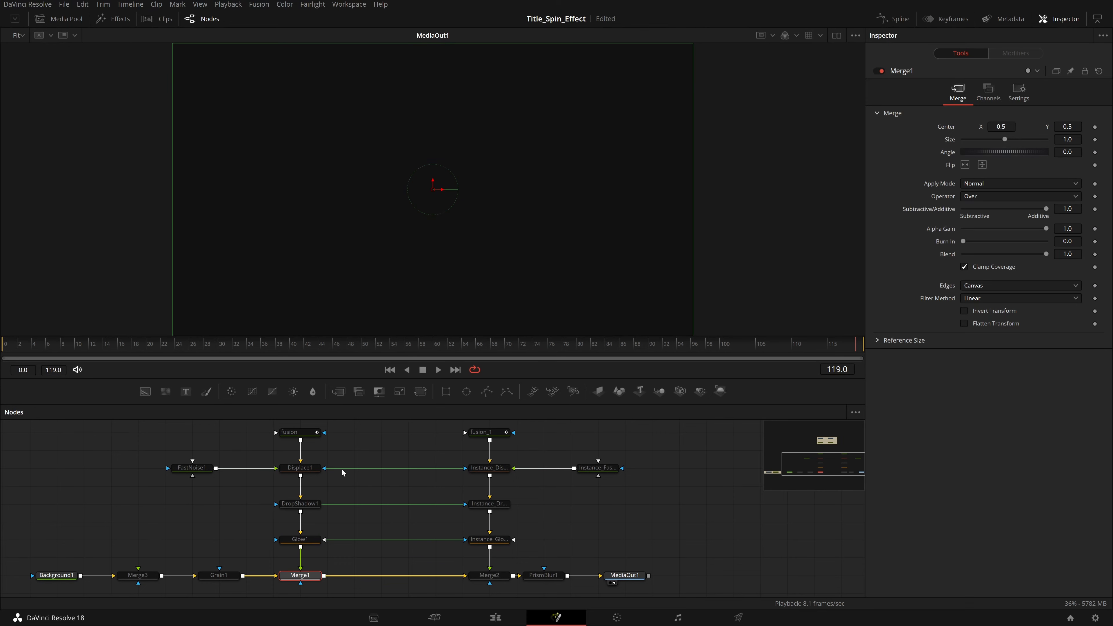
click(301, 433)
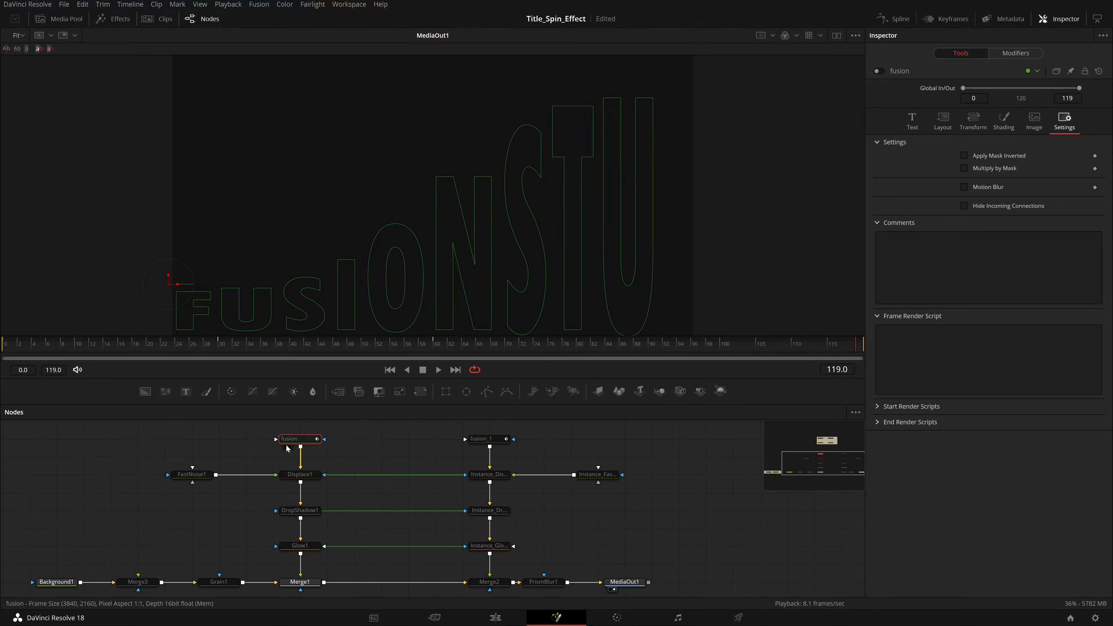
click(878, 71)
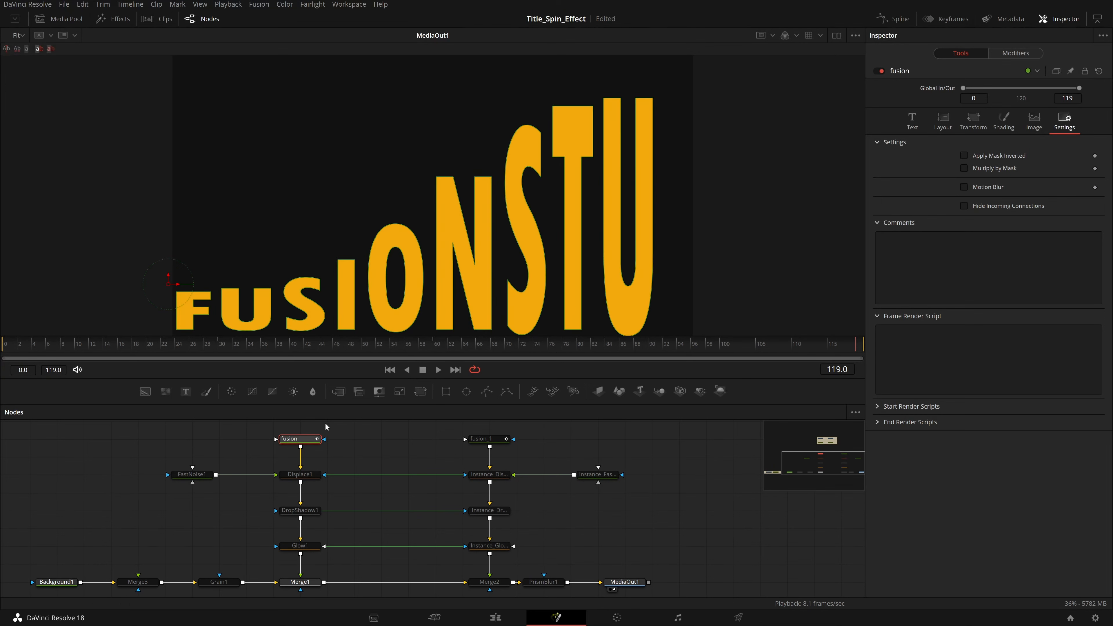
mouse_move(298, 444)
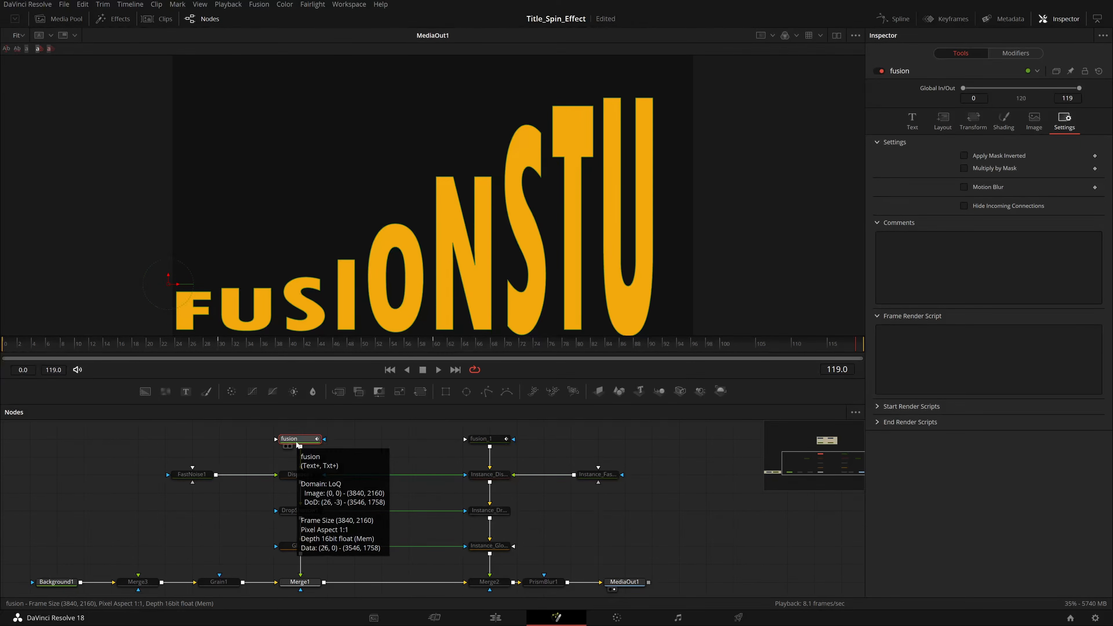
drag(186, 391, 167, 459)
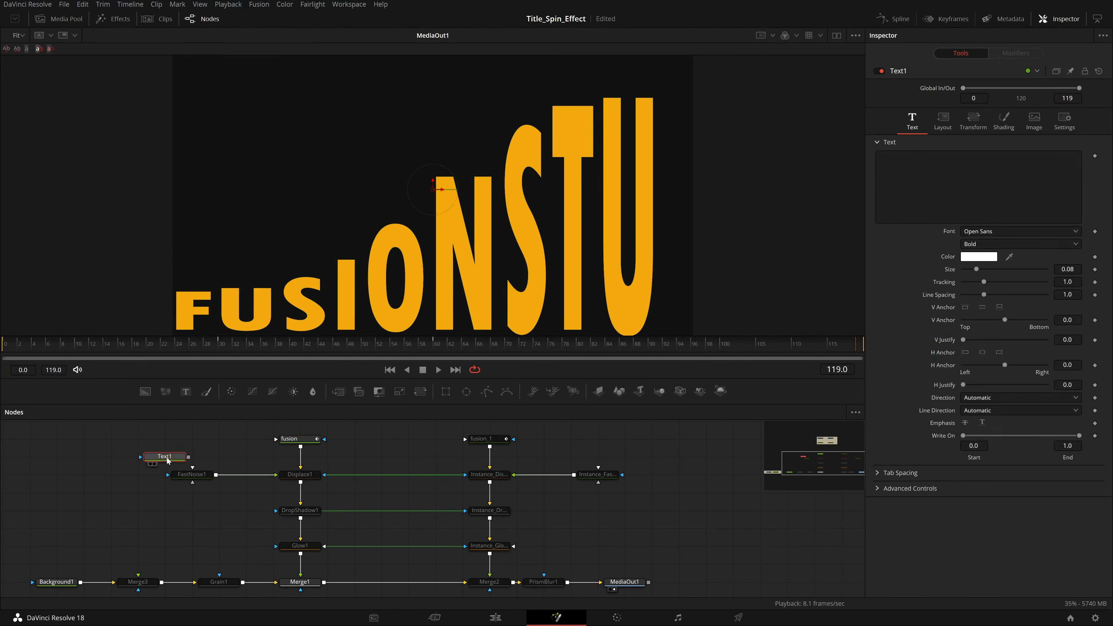
key(Delete)
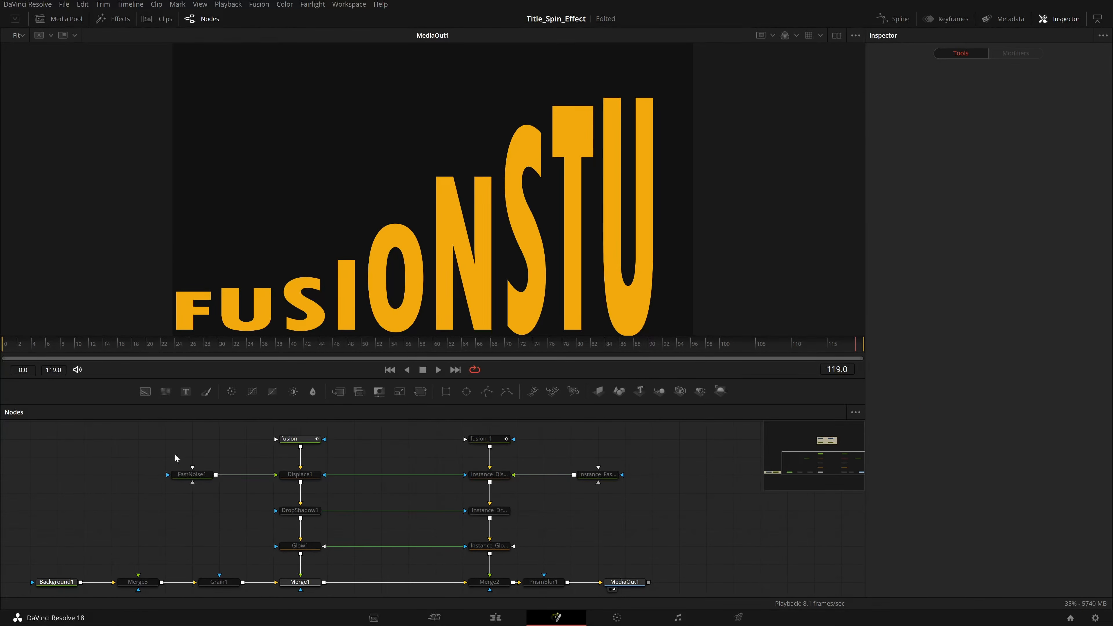
click(292, 442)
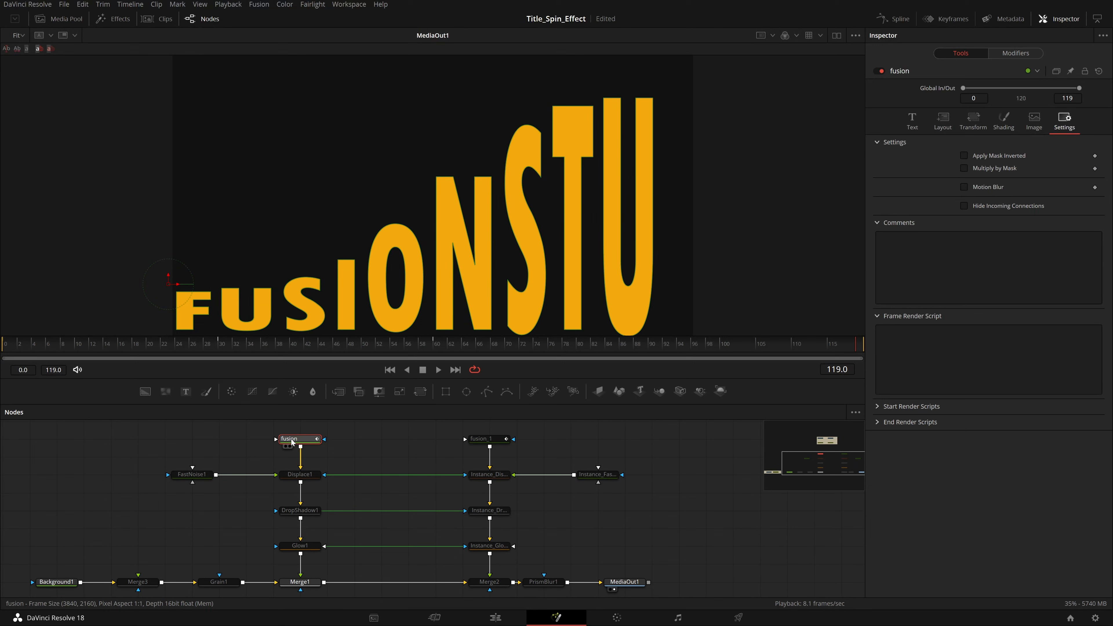
key(F2)
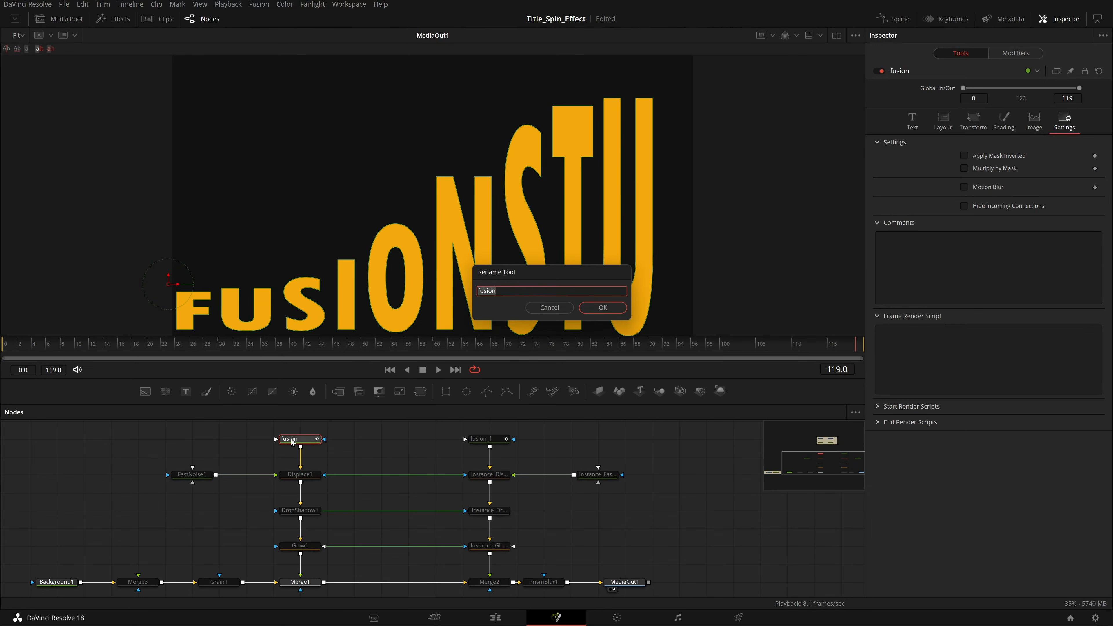
click(549, 307)
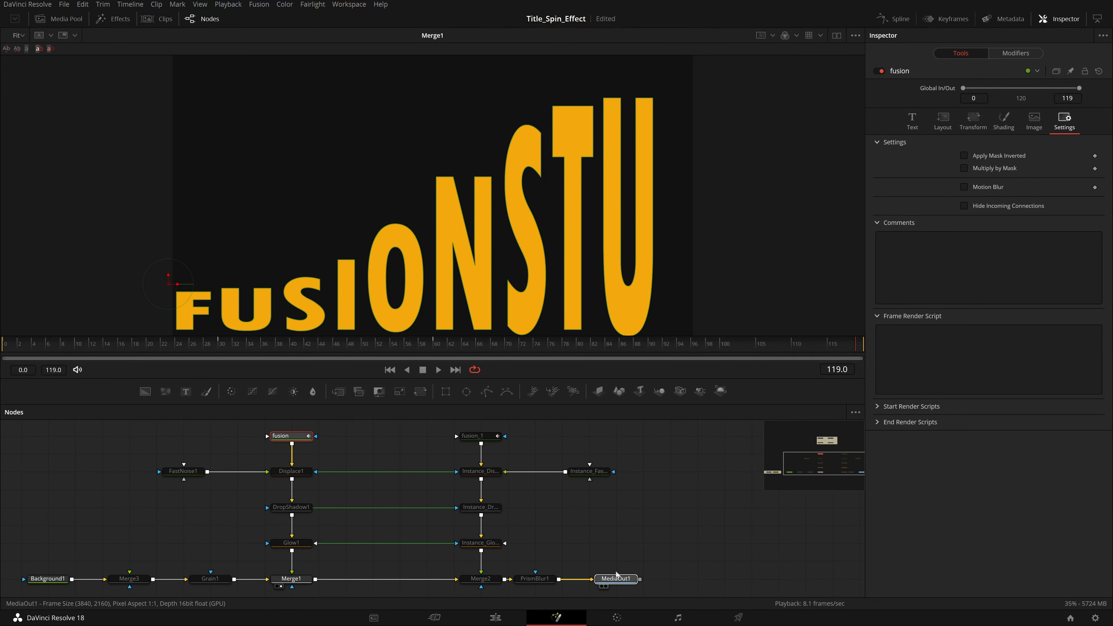
Step: Show MediaOut1 in the viewer and scrub the timeline to review the title's animation, returning to frame 0
drag(615, 579, 435, 241)
drag(197, 346, 1, 372)
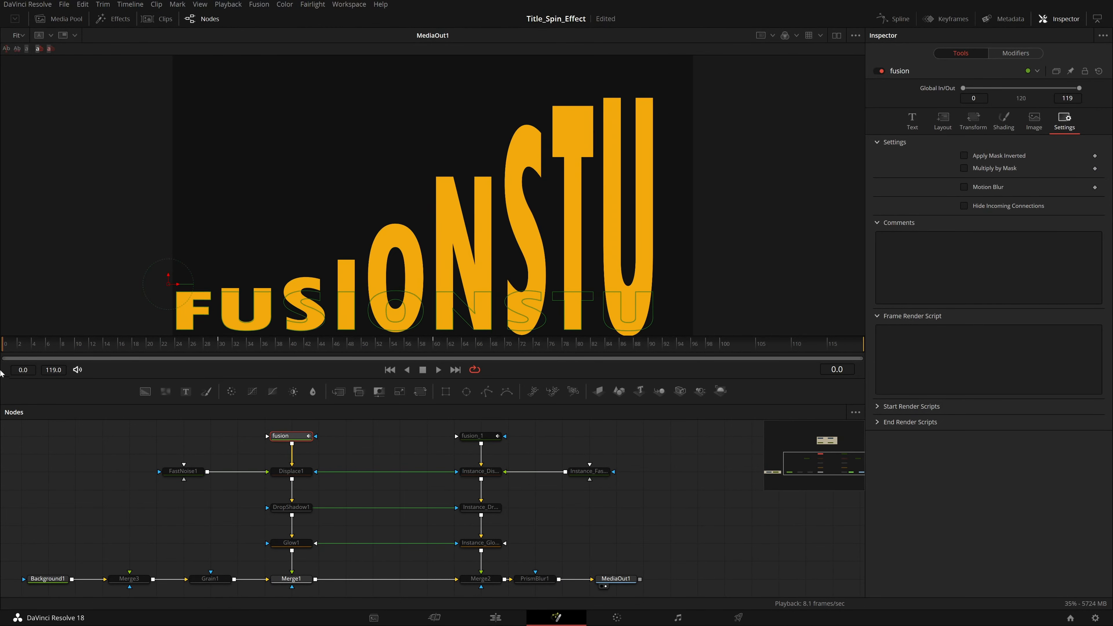
click(356, 443)
drag(16, 345, 222, 363)
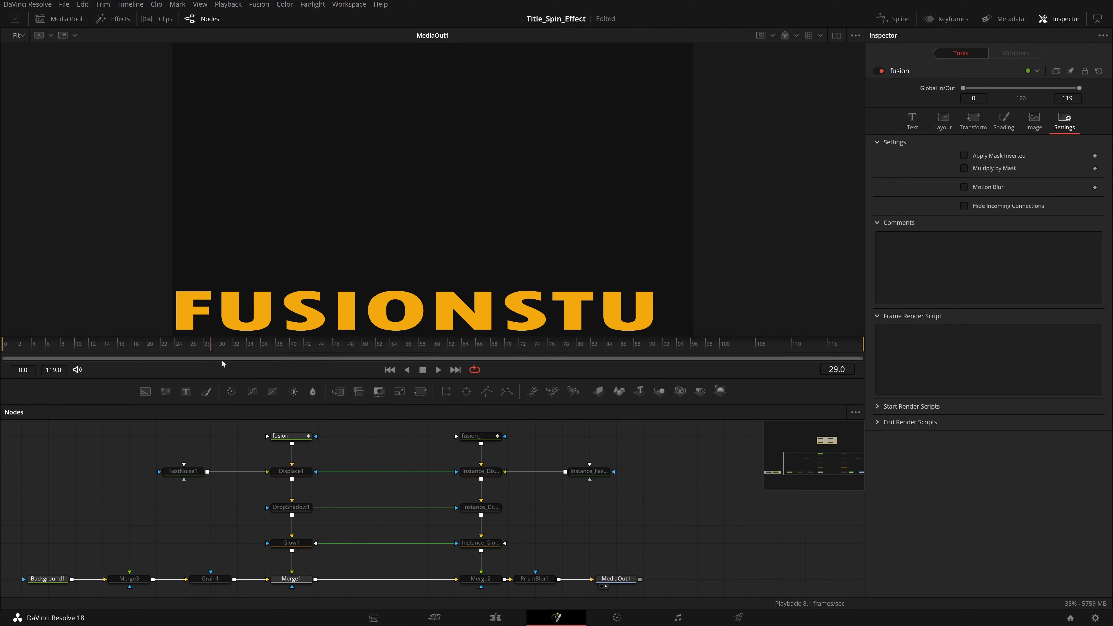
drag(488, 376, 626, 380)
drag(303, 380, 5, 378)
Step: Look at the fusion node's text settings and the modifier options available for its text, making no changes
click(290, 441)
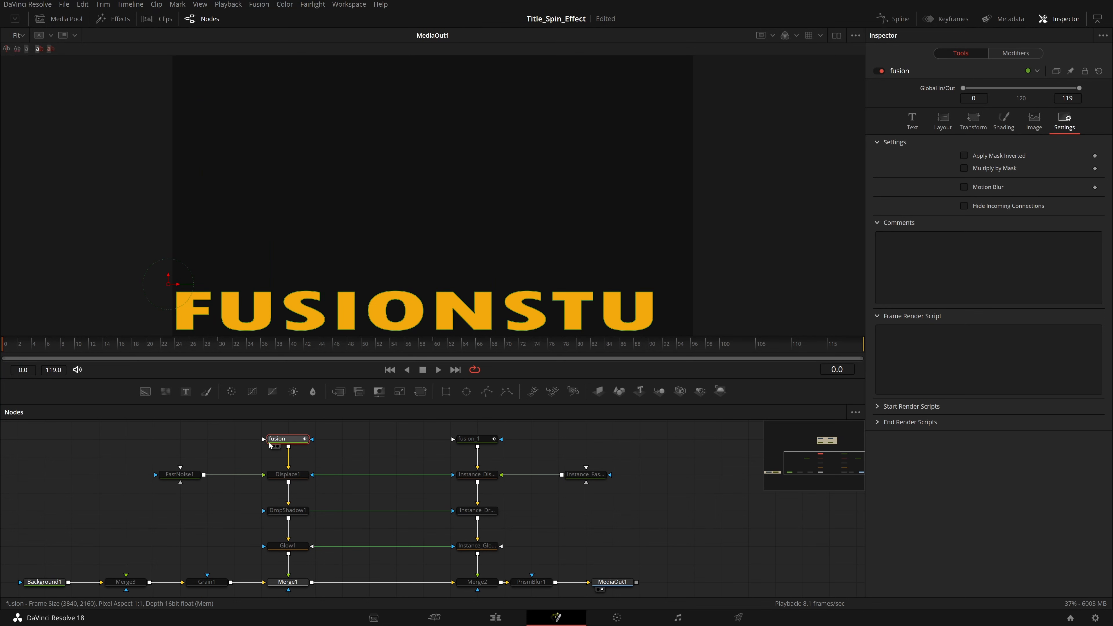
click(912, 127)
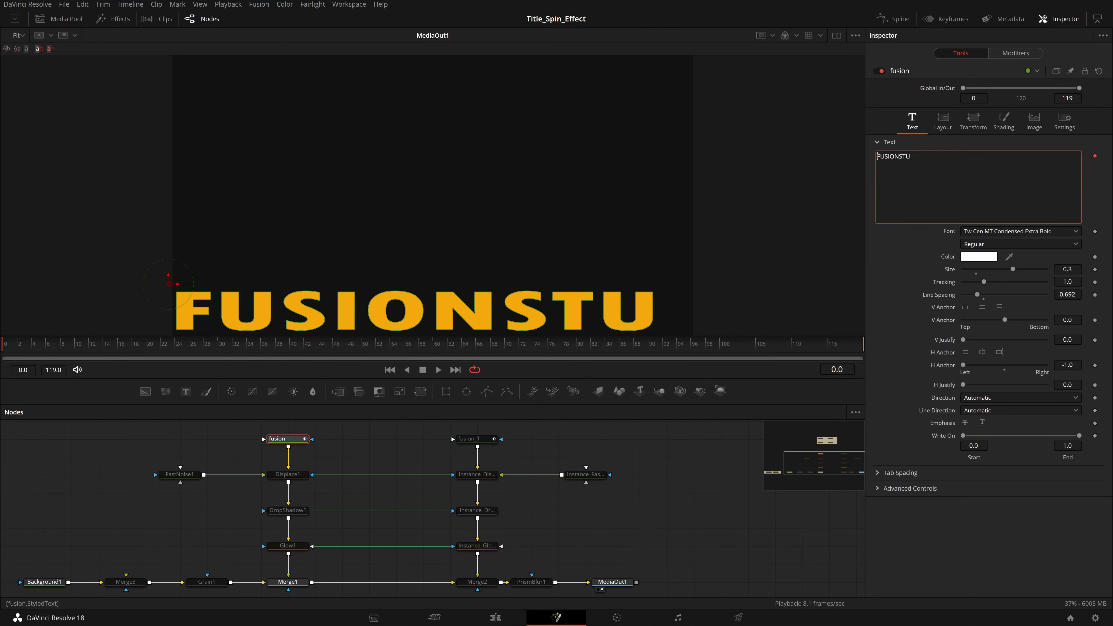
right_click(933, 181)
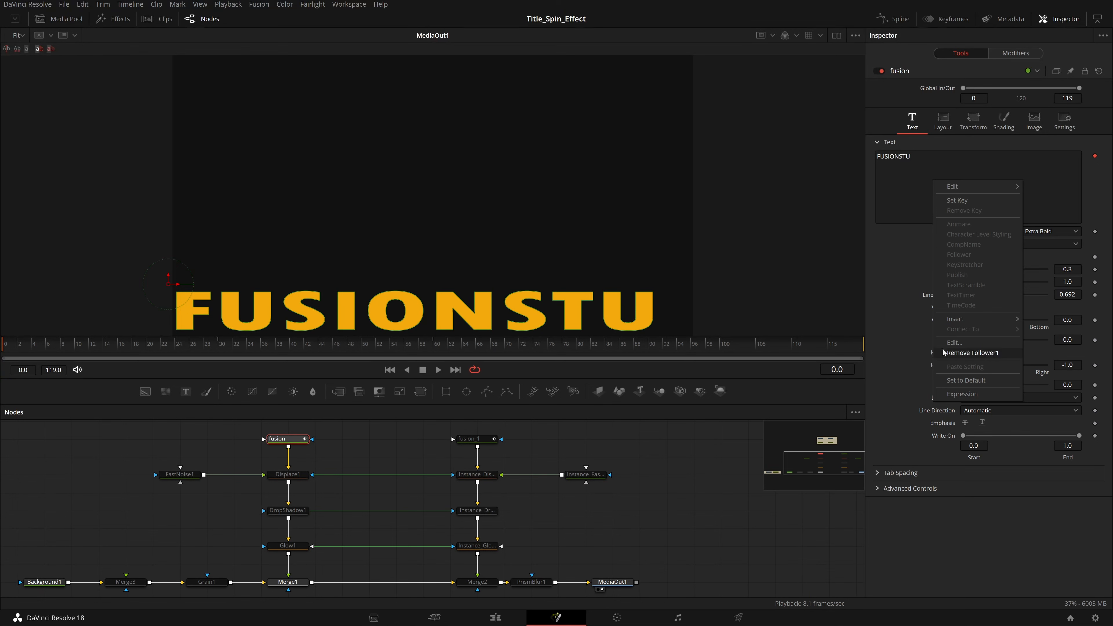
click(897, 261)
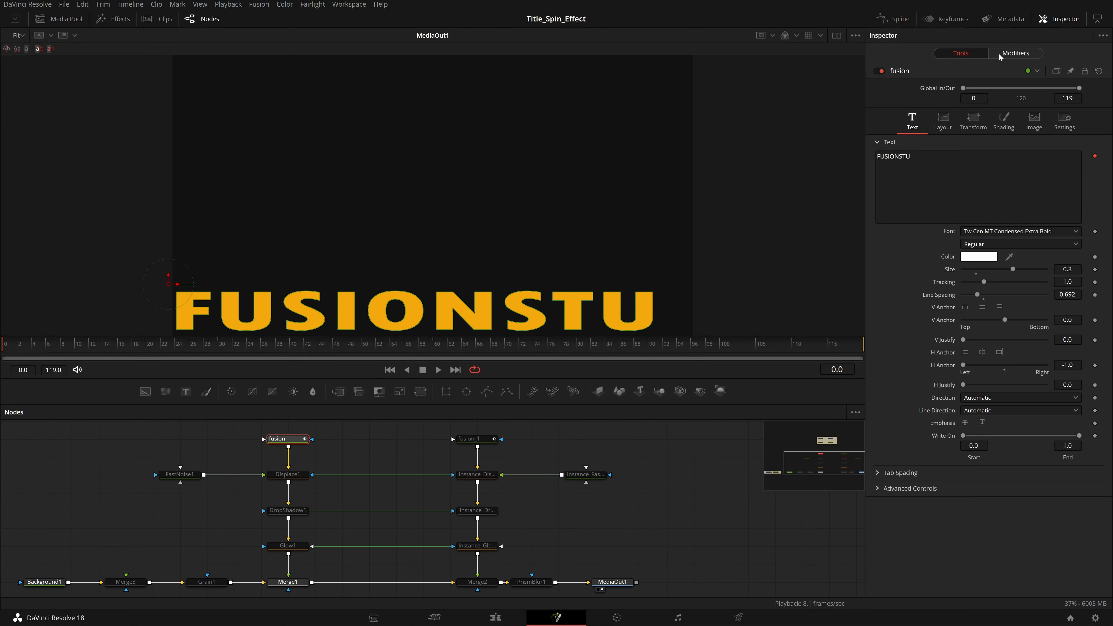
Step: Examine the Follower1 modifier's timing settings, including the order and delay type choices, without changing them
click(1006, 55)
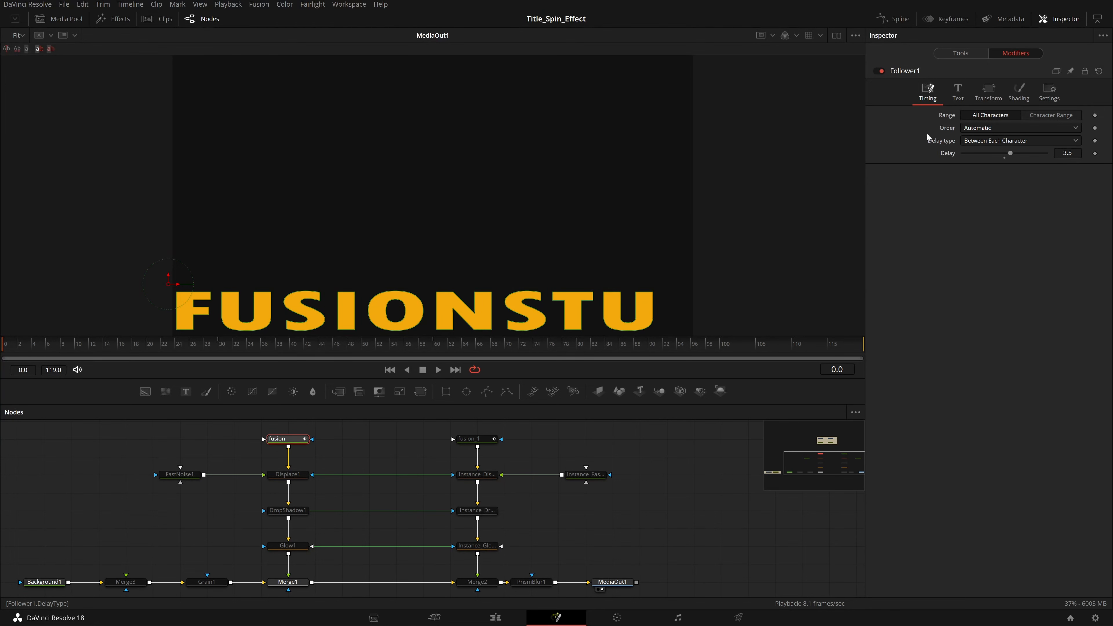
click(997, 129)
click(997, 129)
click(993, 142)
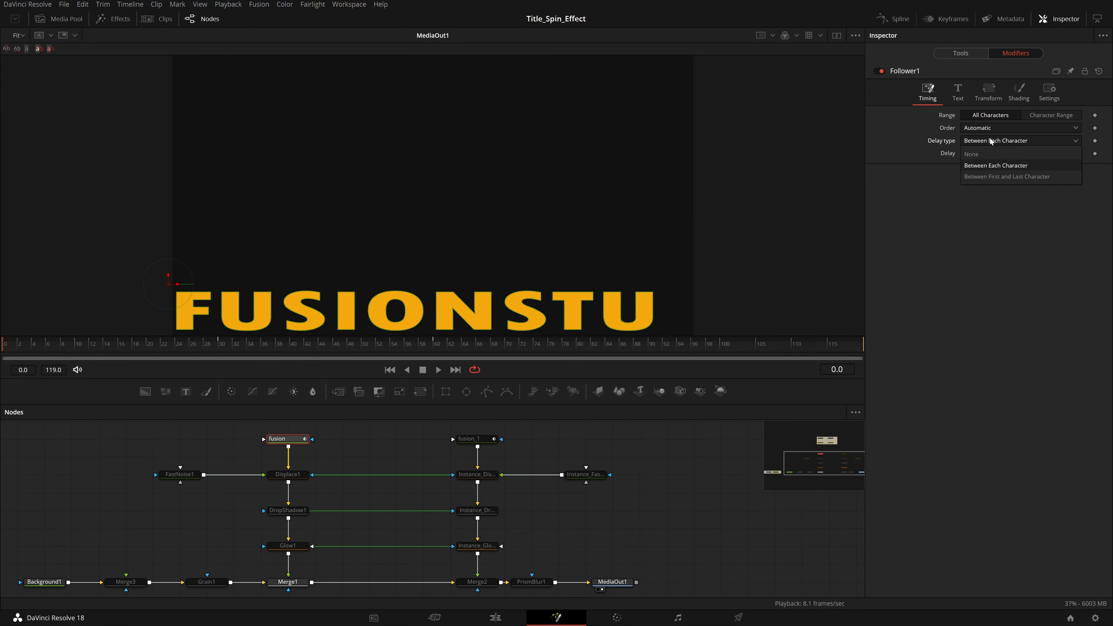
click(992, 143)
click(992, 143)
click(992, 143)
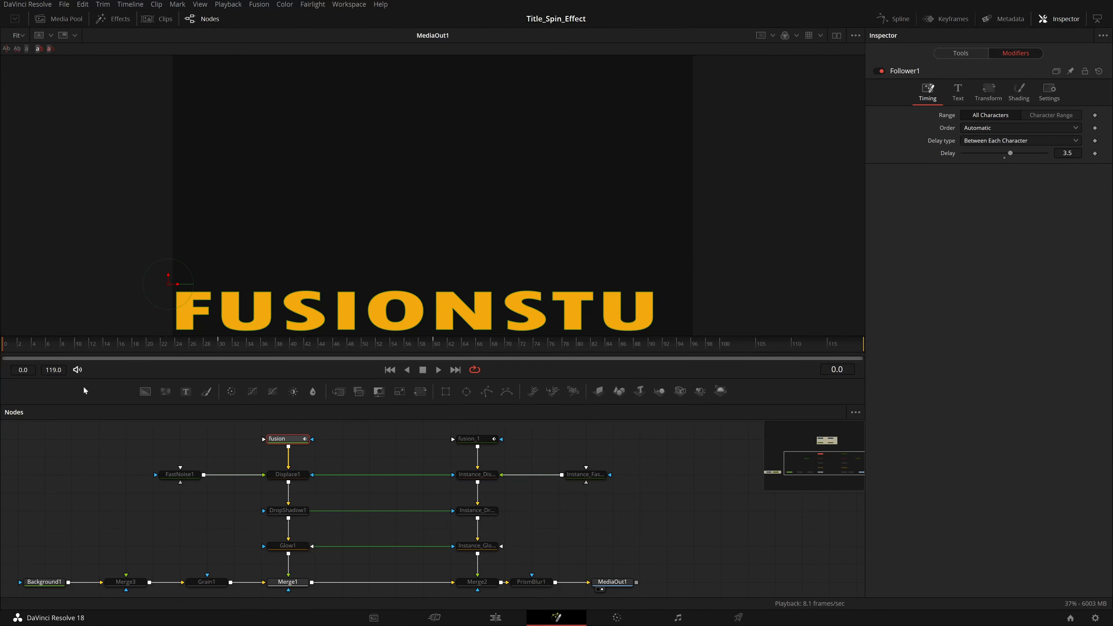
Step: Scrub to about frame 32 and back to frame 0 to inspect the delay between the characters
drag(36, 347, 235, 360)
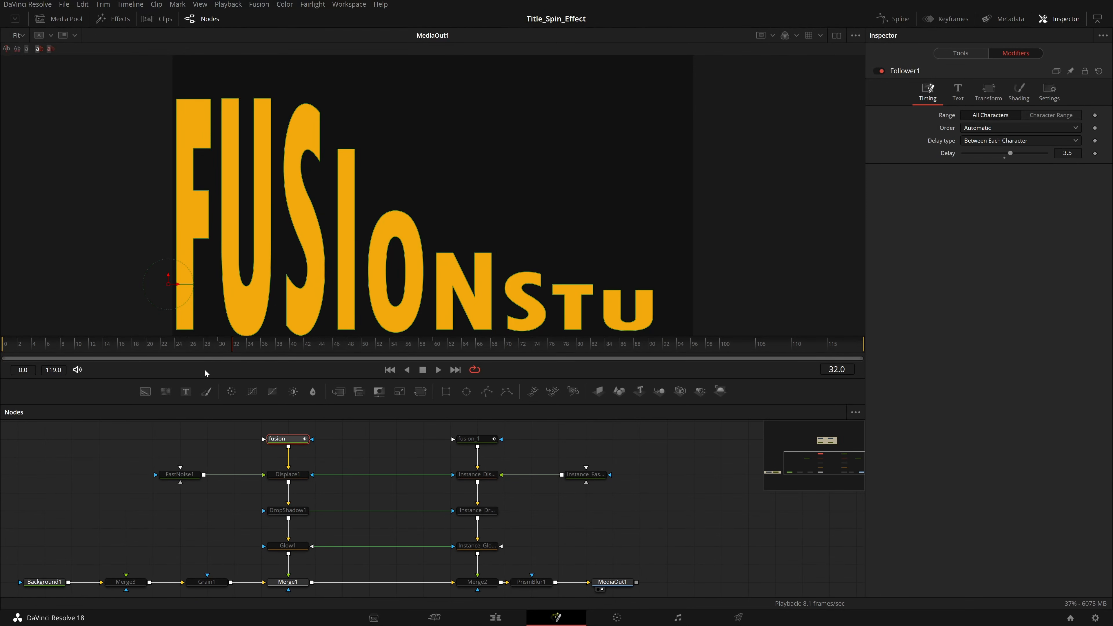
click(225, 345)
drag(224, 343, 2, 379)
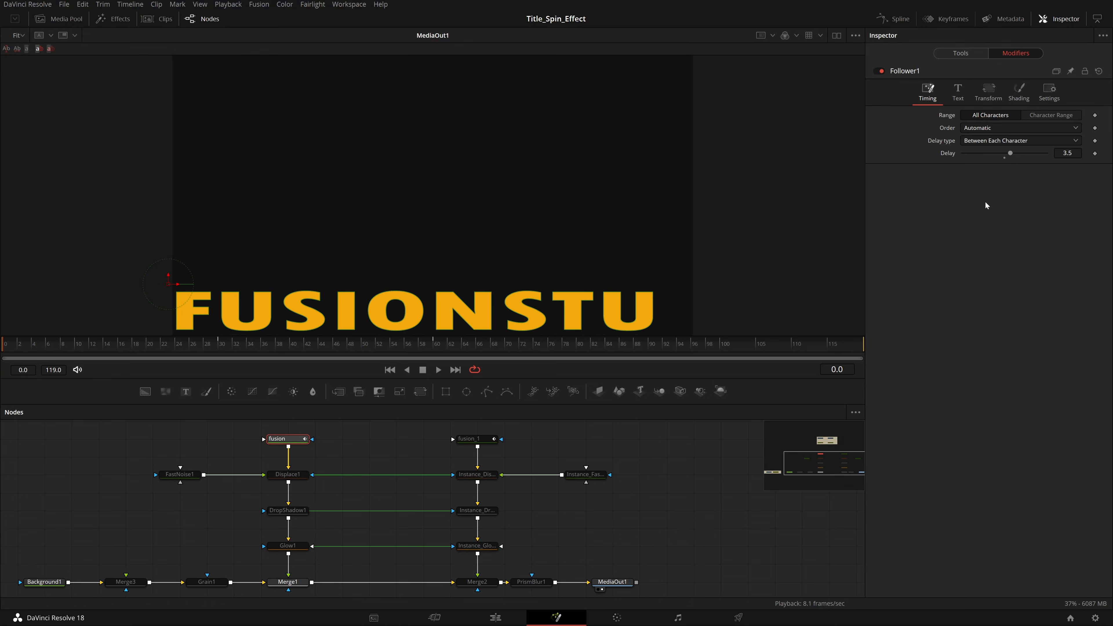
Step: Try adjusting the characters' size in the Follower1 transform settings and undo the changes
click(958, 91)
click(991, 91)
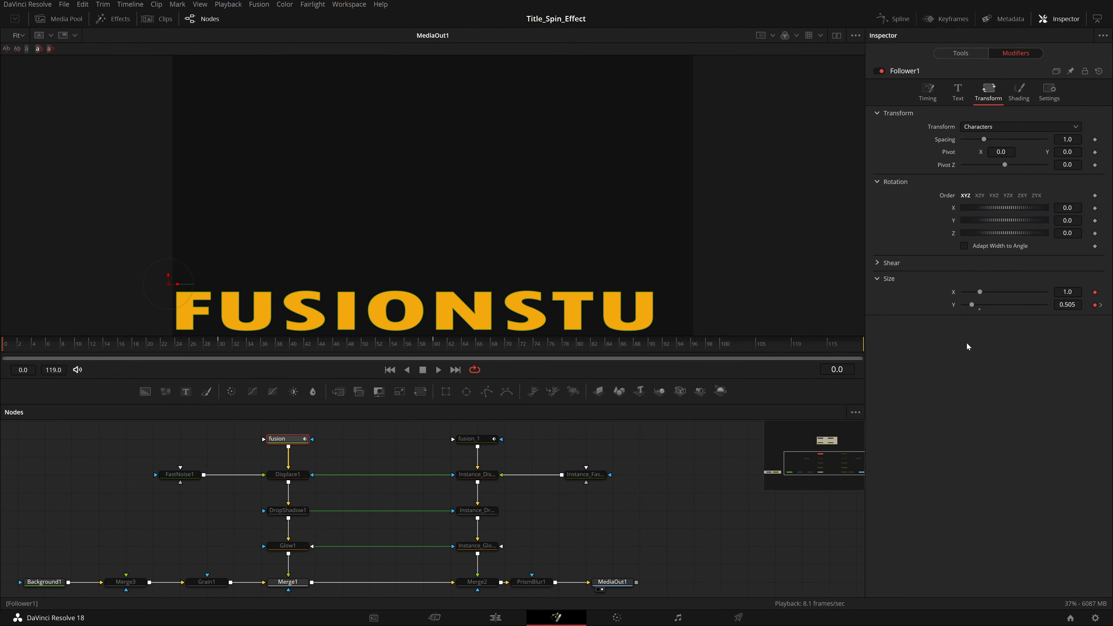
drag(981, 294, 977, 304)
key(ctrl+z)
key(ctrl+z)
Step: Inspect the Follower1 Y size keyframes at frames 30 and 60, and save the project
drag(2, 342, 225, 367)
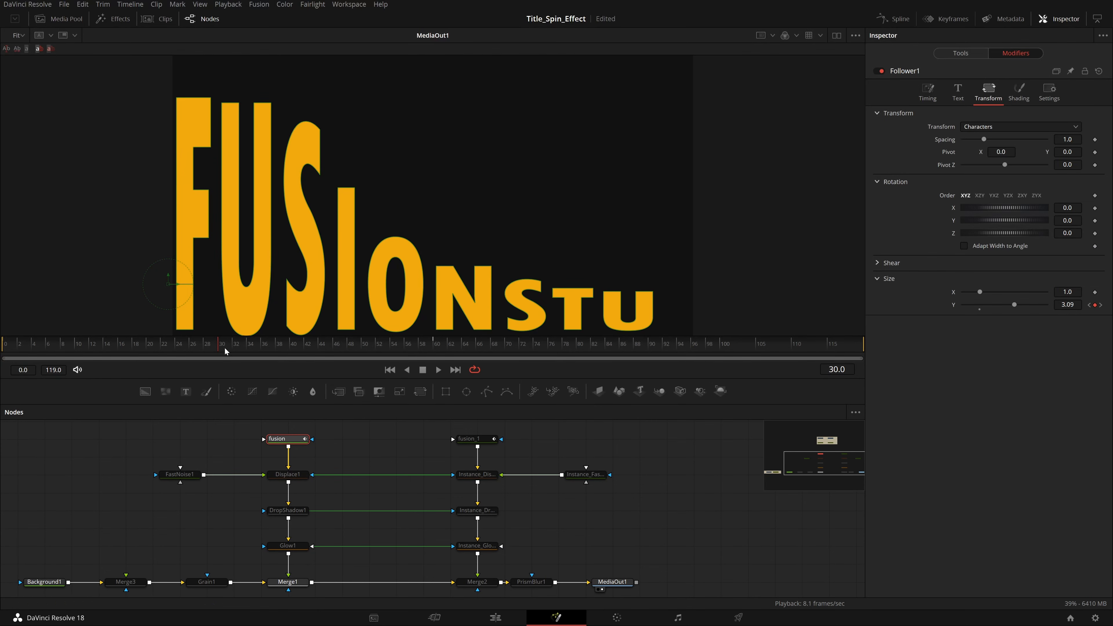
drag(225, 348, 430, 353)
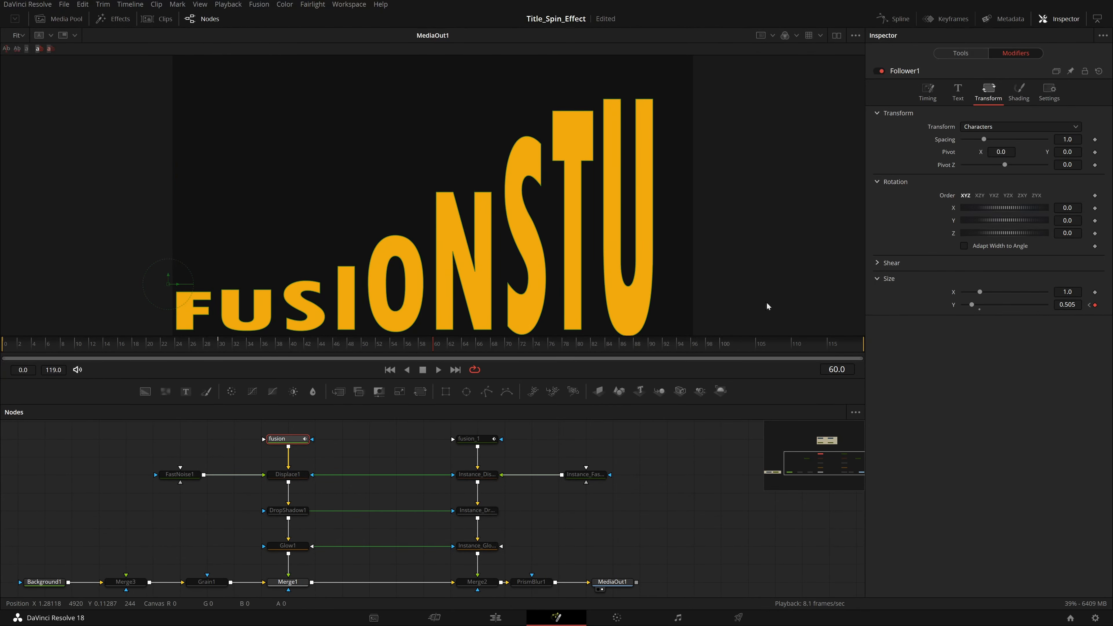
key(ctrl+s)
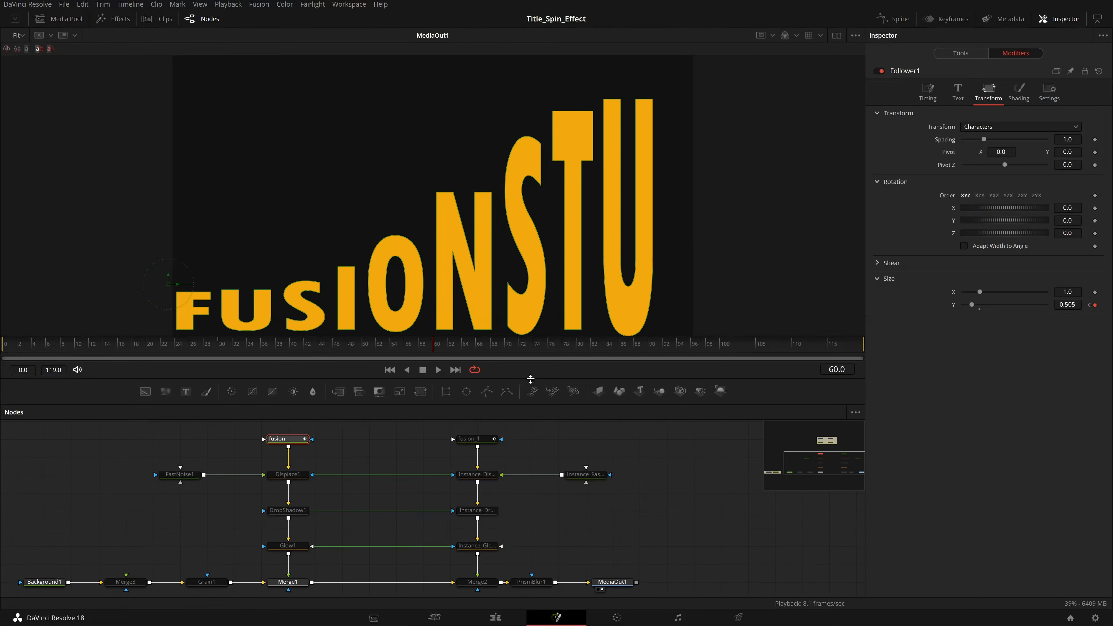
Step: Scrub repeatedly through the timeline to examine how the stretch travels across the title's characters, stopping at frame 27
drag(473, 346, 279, 439)
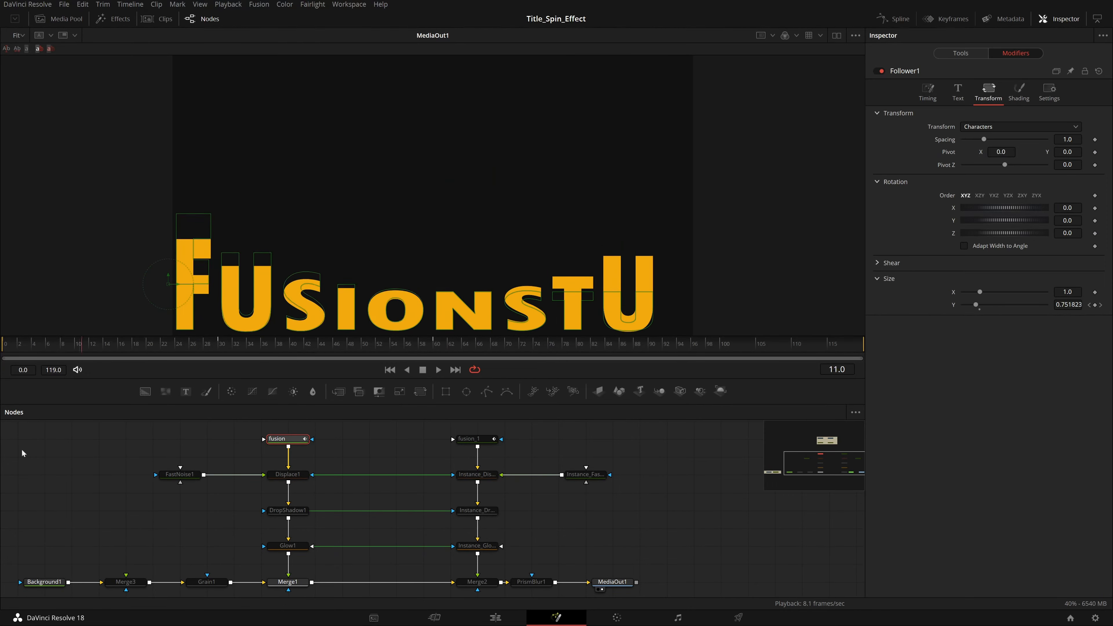
drag(213, 466, 399, 495)
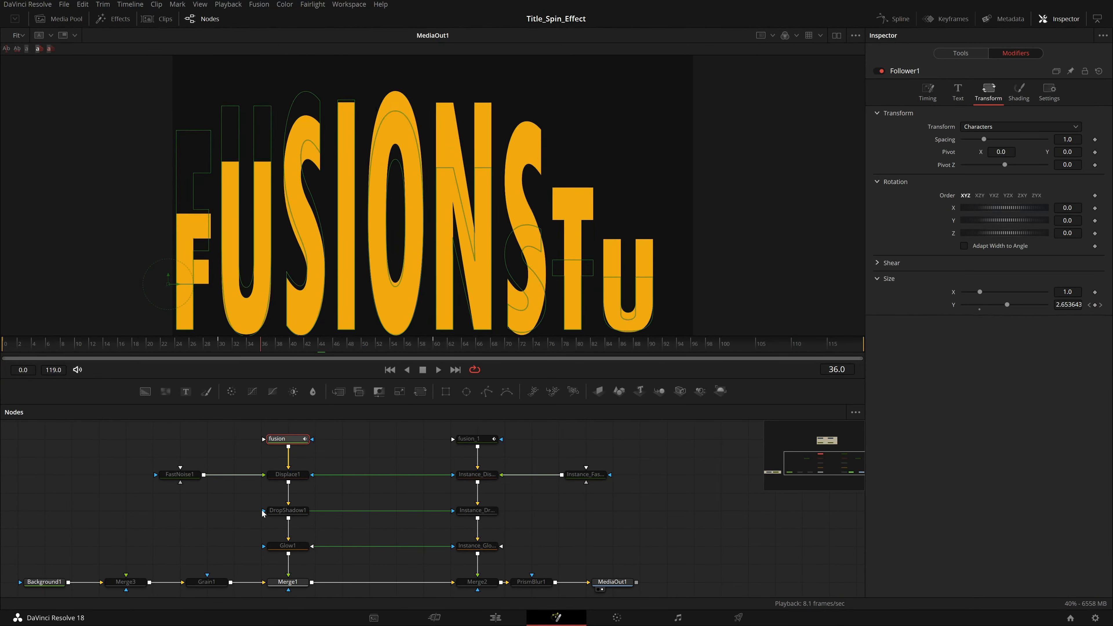
drag(170, 504, 0, 483)
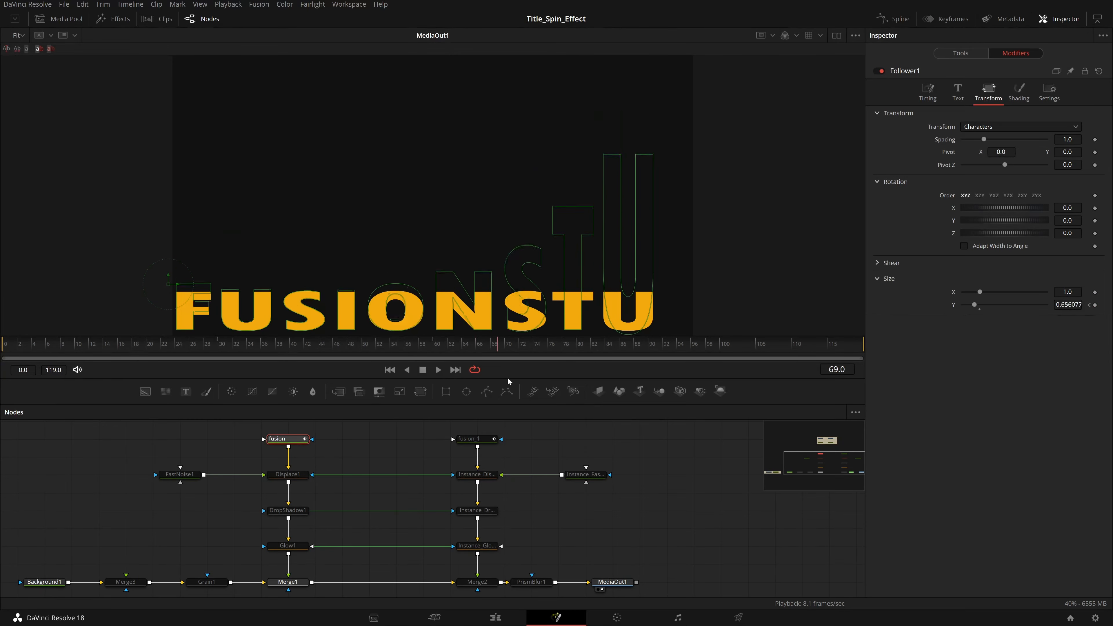
drag(7, 384, 3, 348)
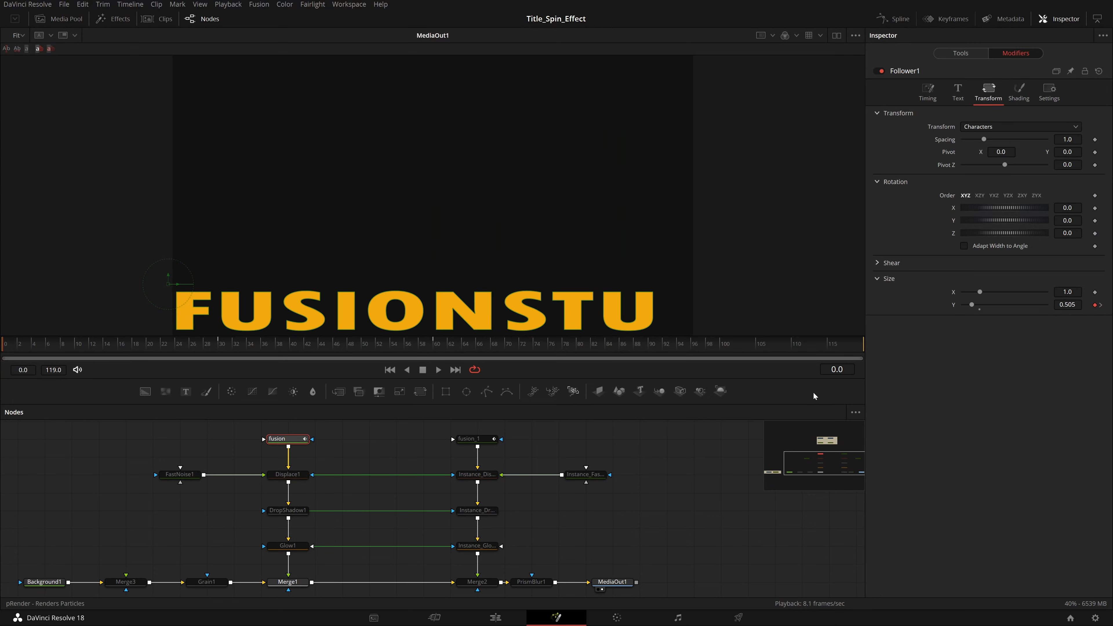
drag(286, 347, 2, 339)
drag(104, 342, 200, 348)
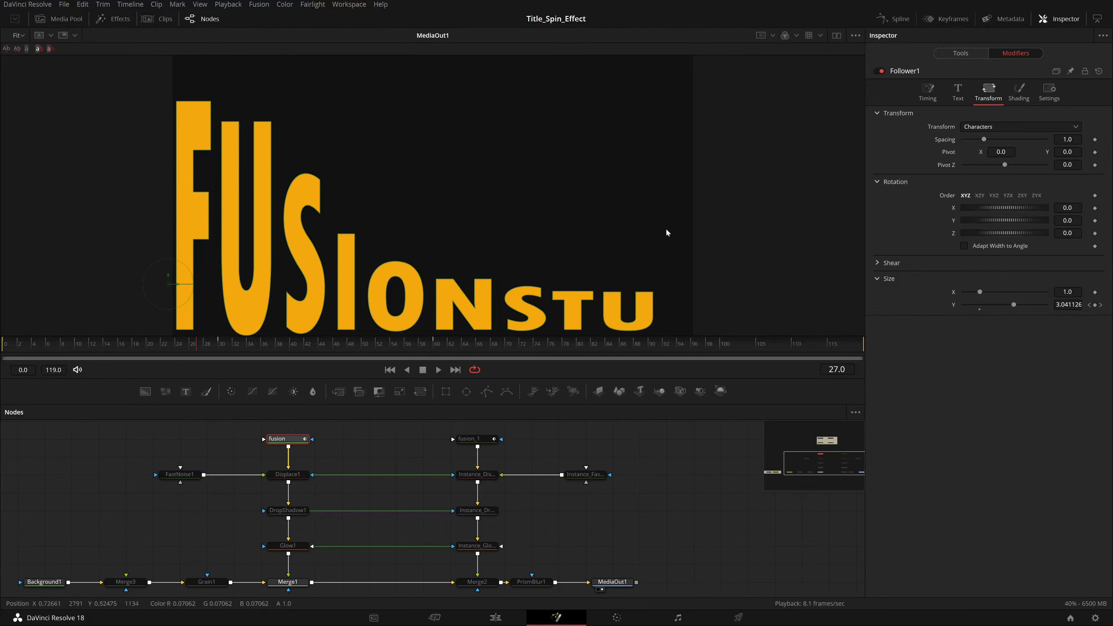
Step: Set the Follower1 delay to 0 and play the animation from near the start to preview all characters moving together
click(928, 92)
click(1069, 153)
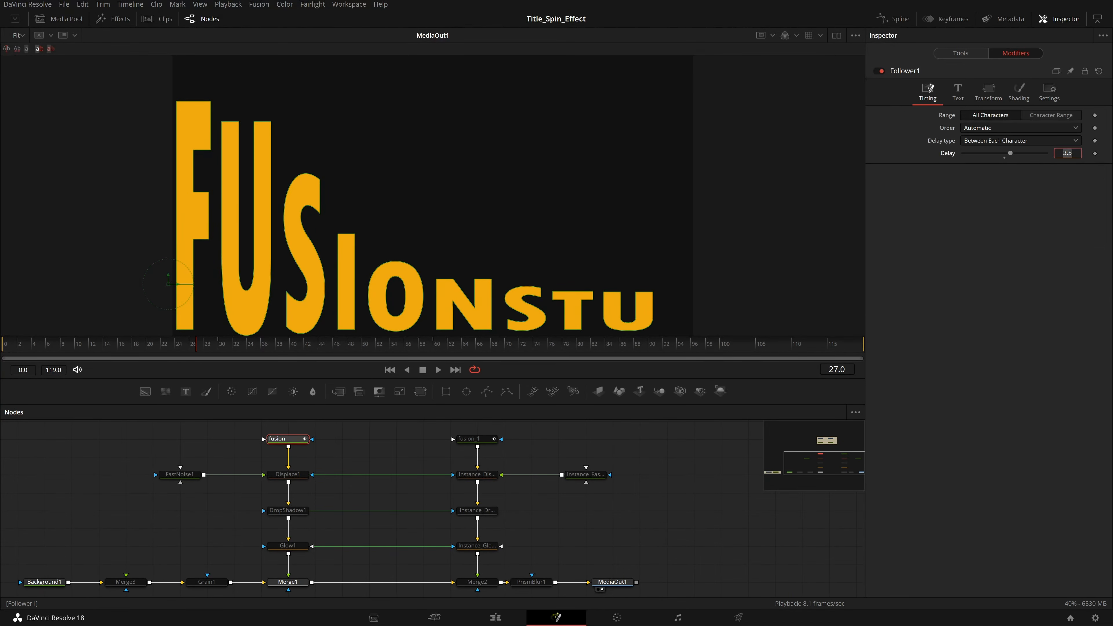
text(0)
key(Return)
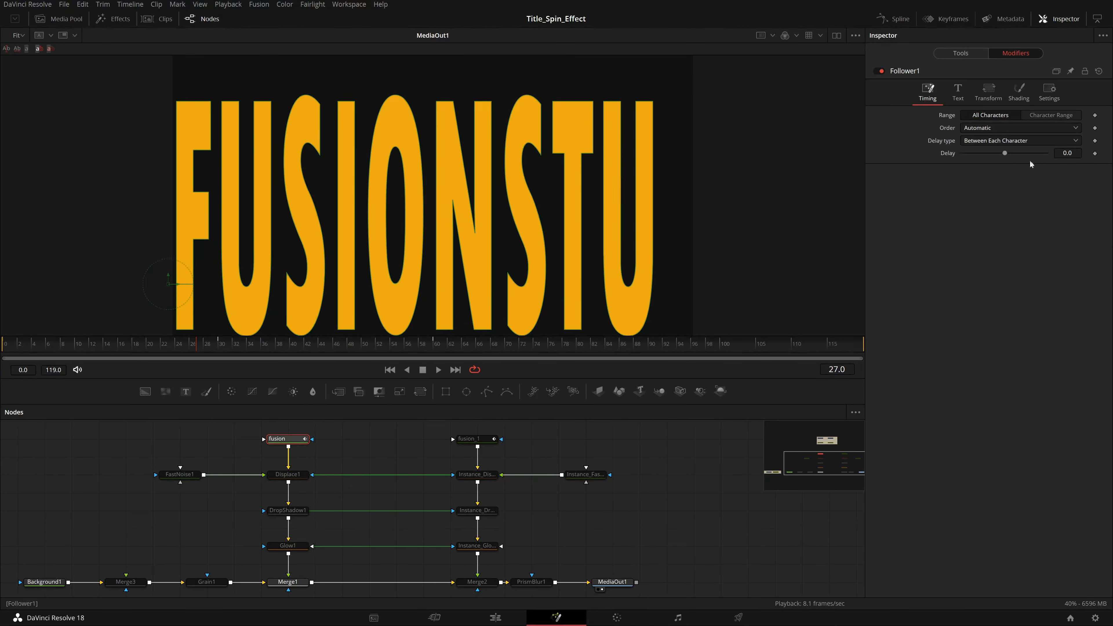
click(21, 349)
key(space)
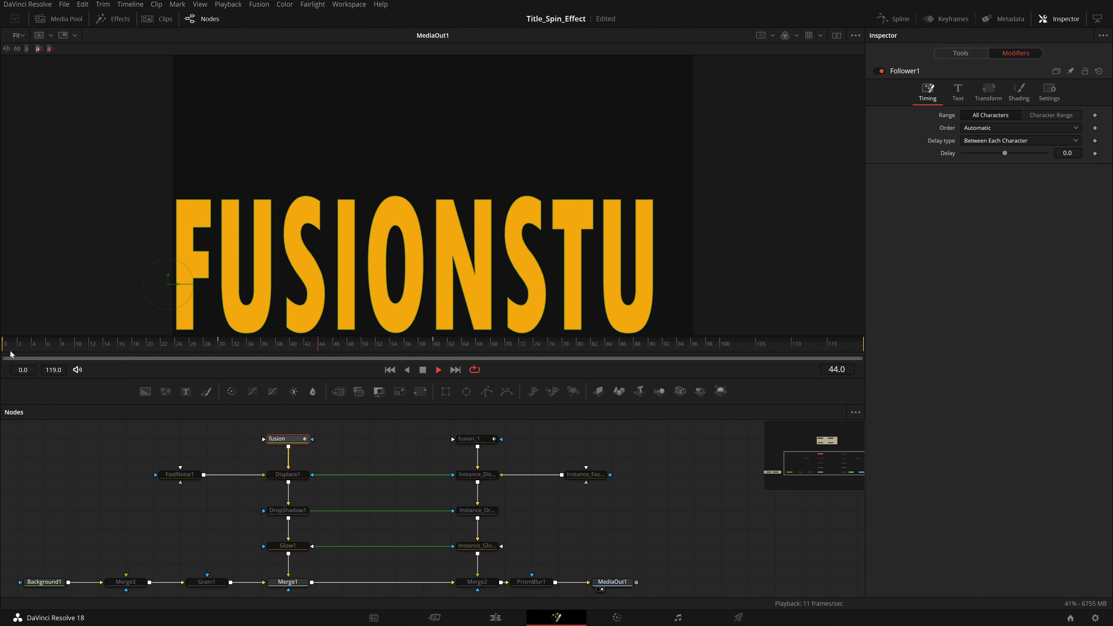
key(space)
Step: Set the Follower1 delay to 3.5 and play the animation to preview the staggered stretch across the characters
double_click(1068, 153)
text(3)
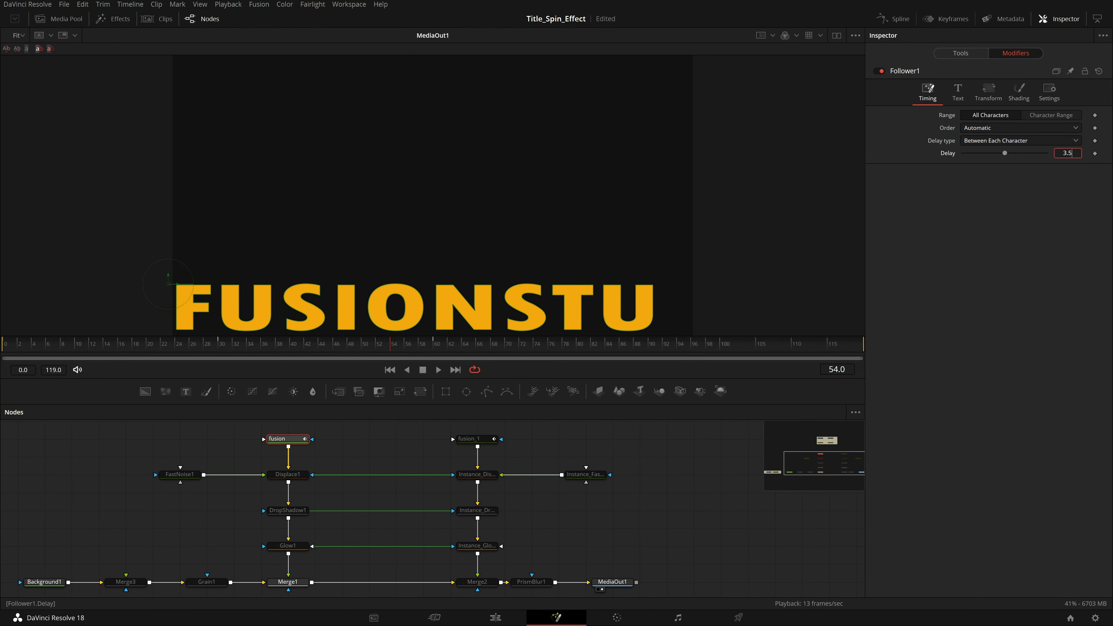
text(.5)
key(Return)
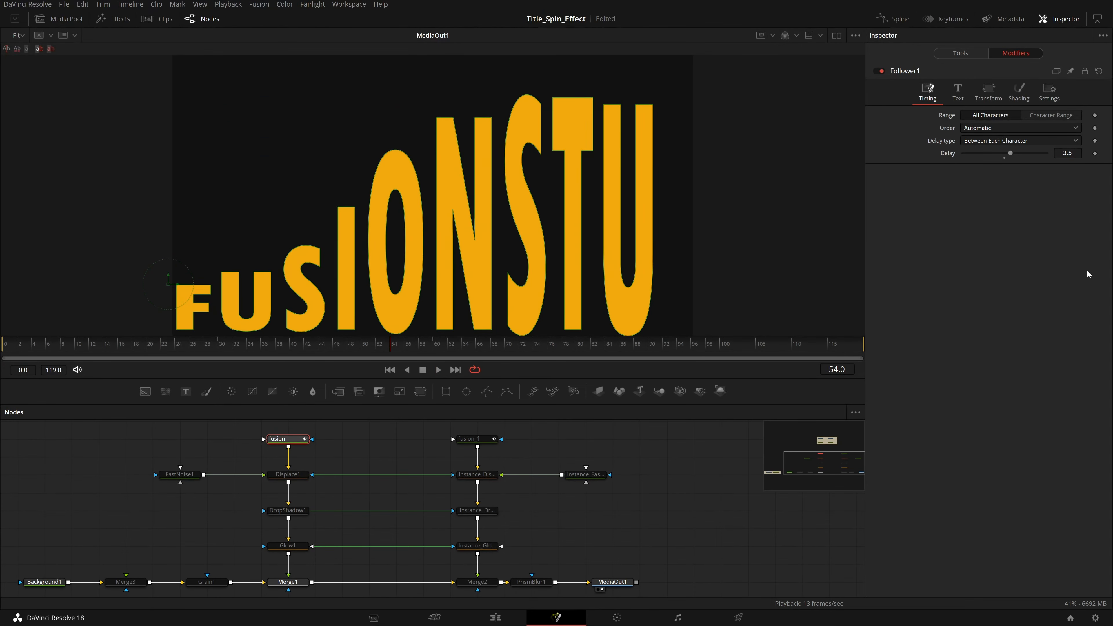
key(space)
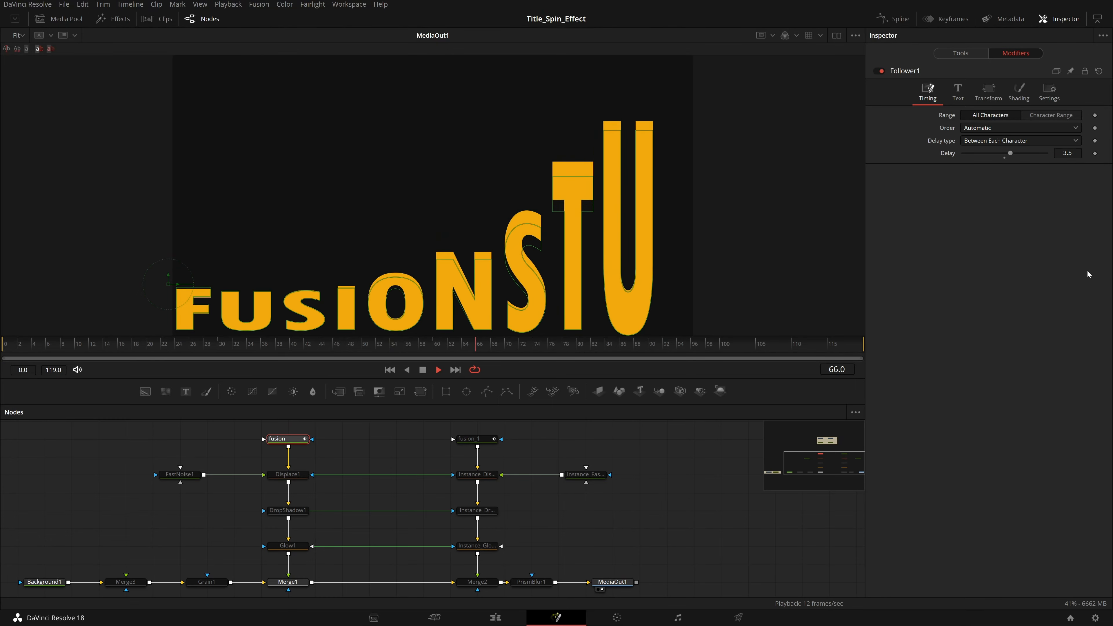
key(space)
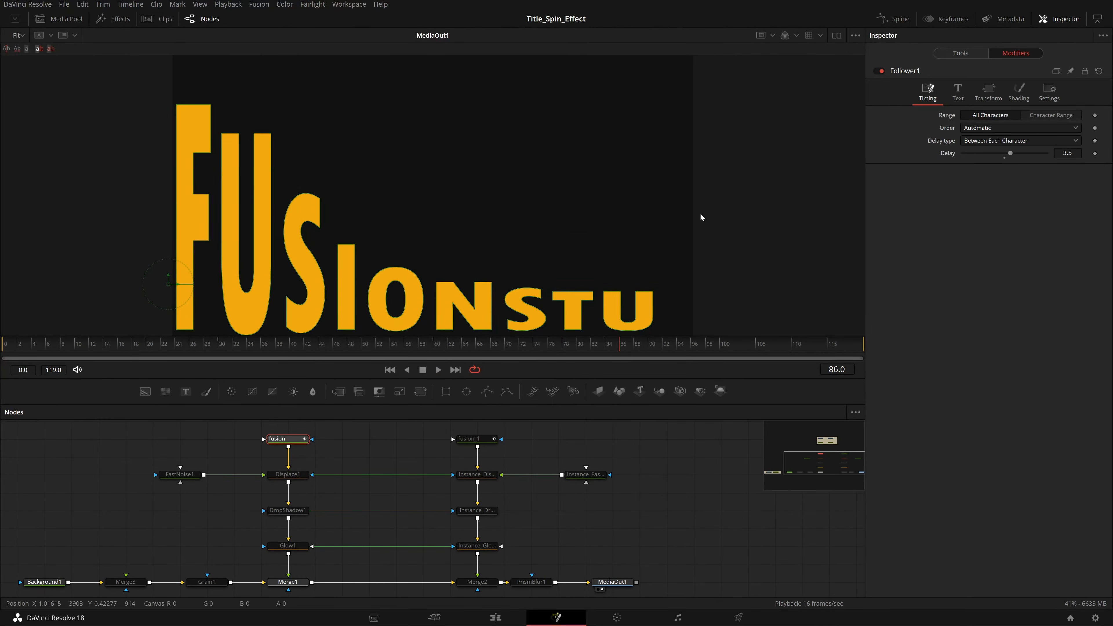
Step: Open an enlarged Spline editor and display all of the fusion node's Follower1 curves, fitted to the view
click(894, 21)
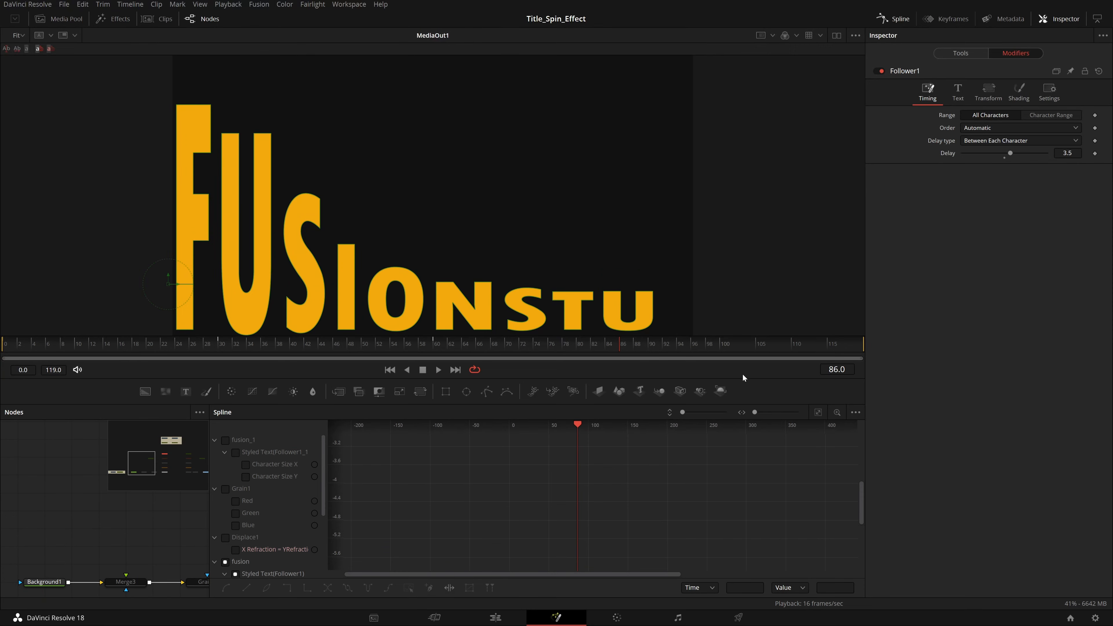
drag(741, 358, 738, 215)
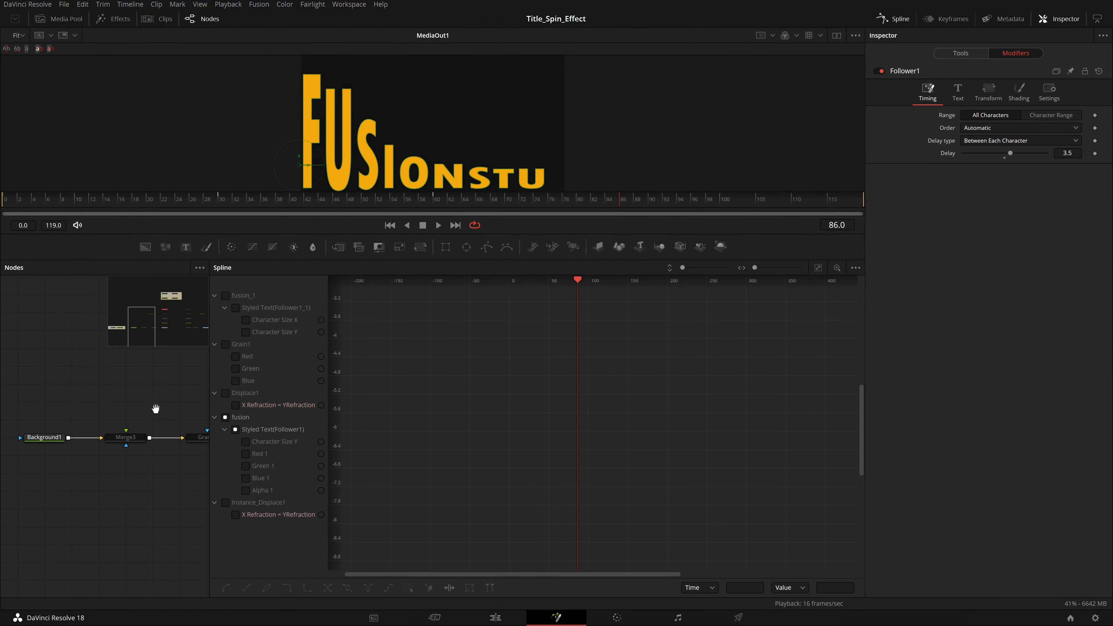
drag(156, 409, 99, 484)
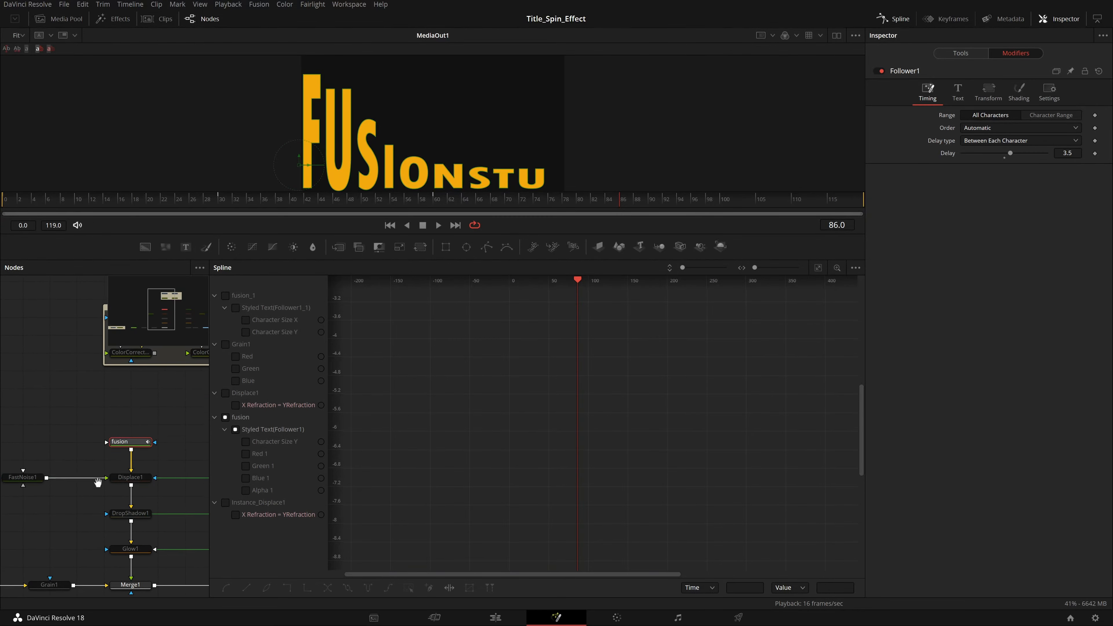
right_click(130, 444)
click(190, 336)
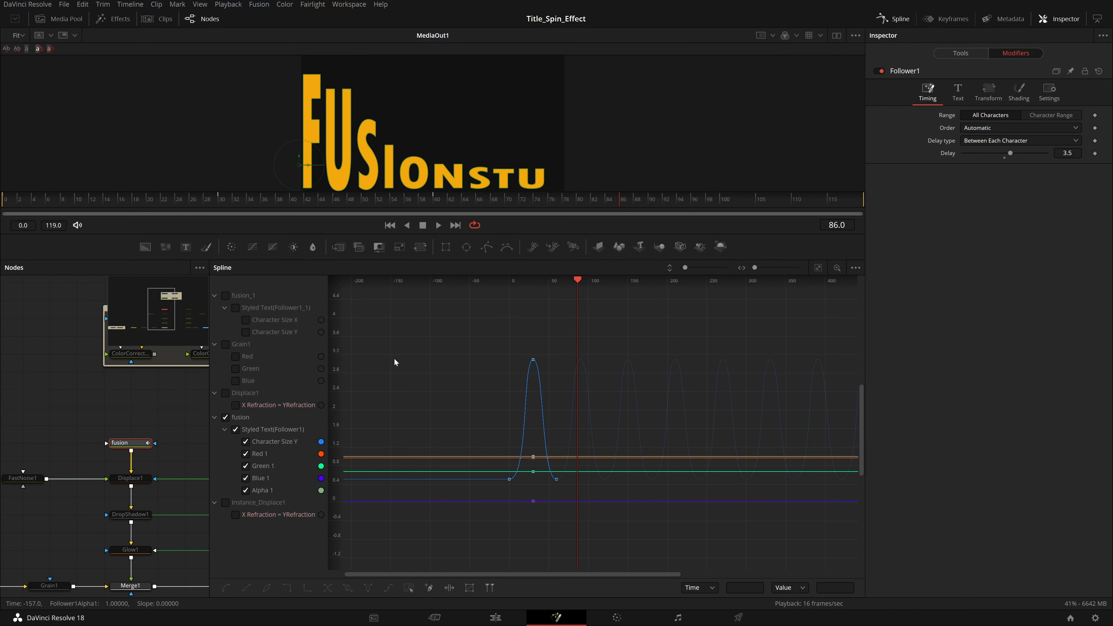
mouse_move(522, 330)
mouse_down()
mouse_move(499, 336)
mouse_move(532, 331)
mouse_move(509, 330)
mouse_up()
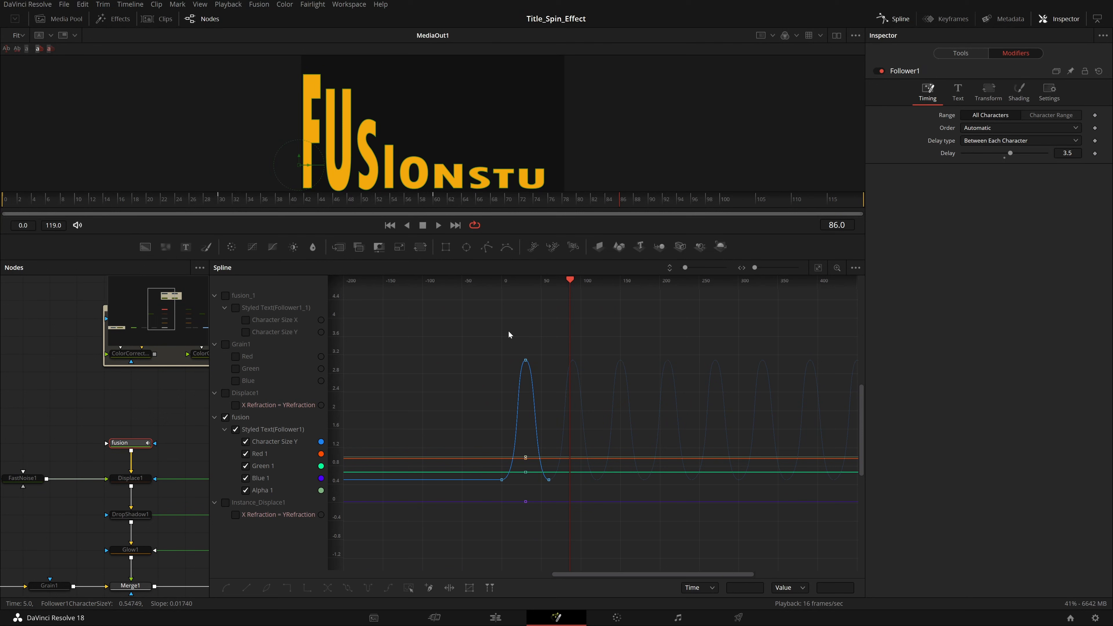
click(818, 269)
drag(589, 522, 604, 521)
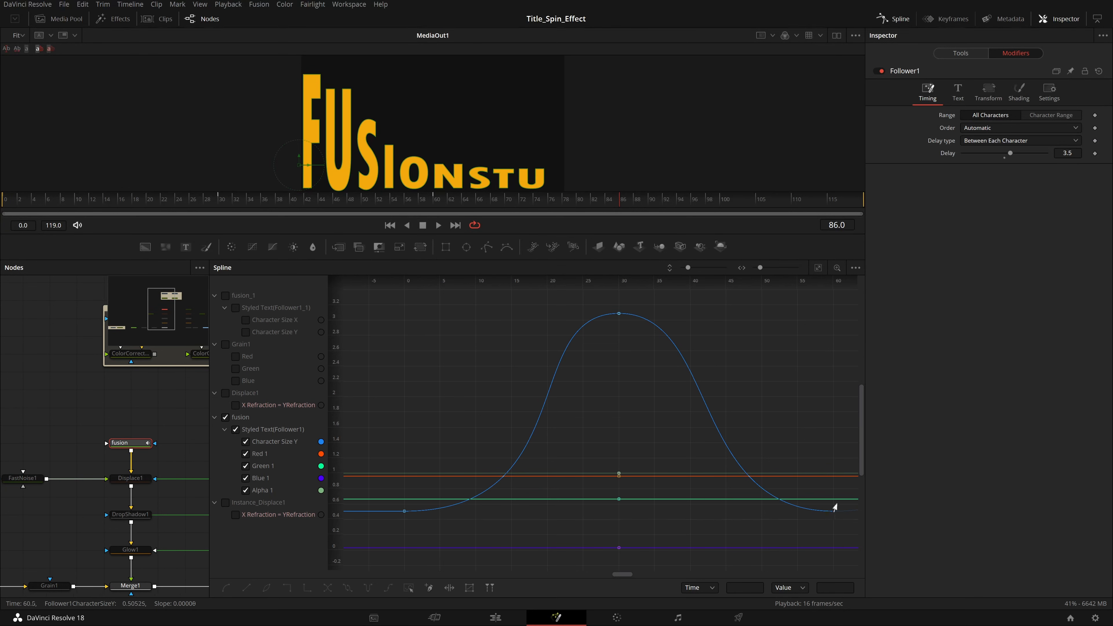
Step: Hide the Red 1, Green 1, Blue 1 and Alpha 1 curves, leaving only Character Size Y displayed
click(245, 454)
click(246, 466)
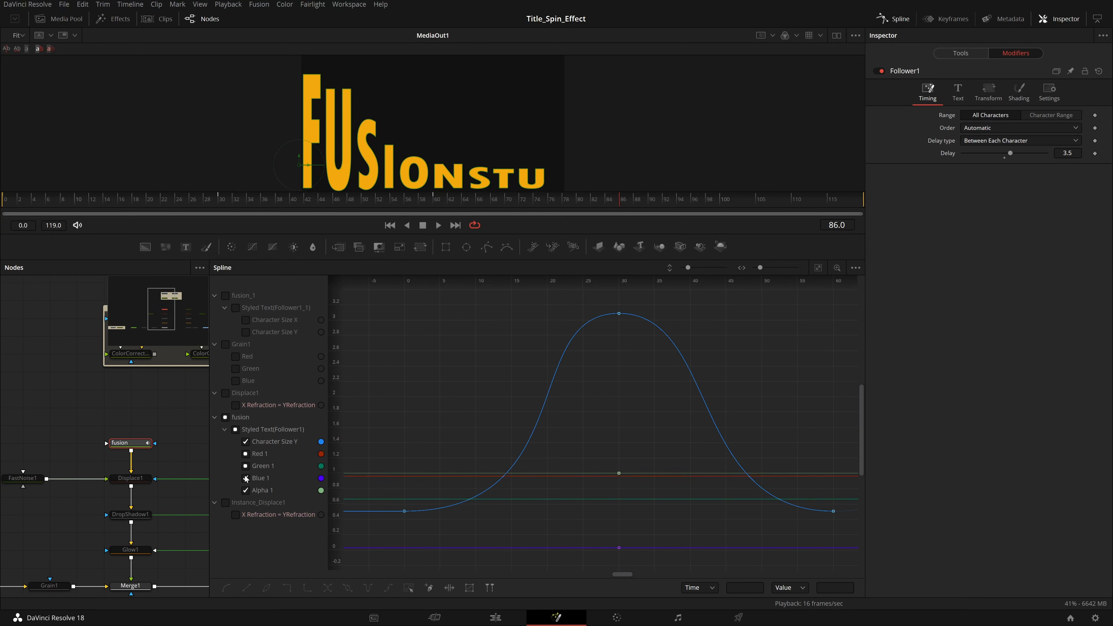
click(246, 490)
click(245, 479)
click(245, 466)
click(246, 454)
click(245, 490)
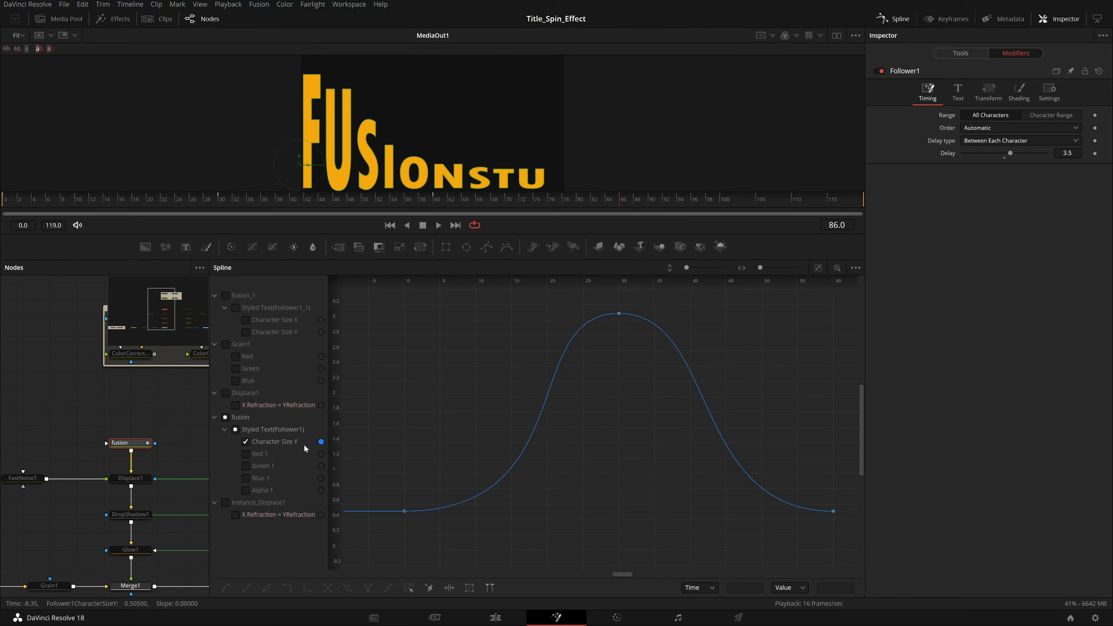
Step: Try smoothing all three Character Size Y keyframes in the Spline editor and undo the change
drag(658, 520, 612, 524)
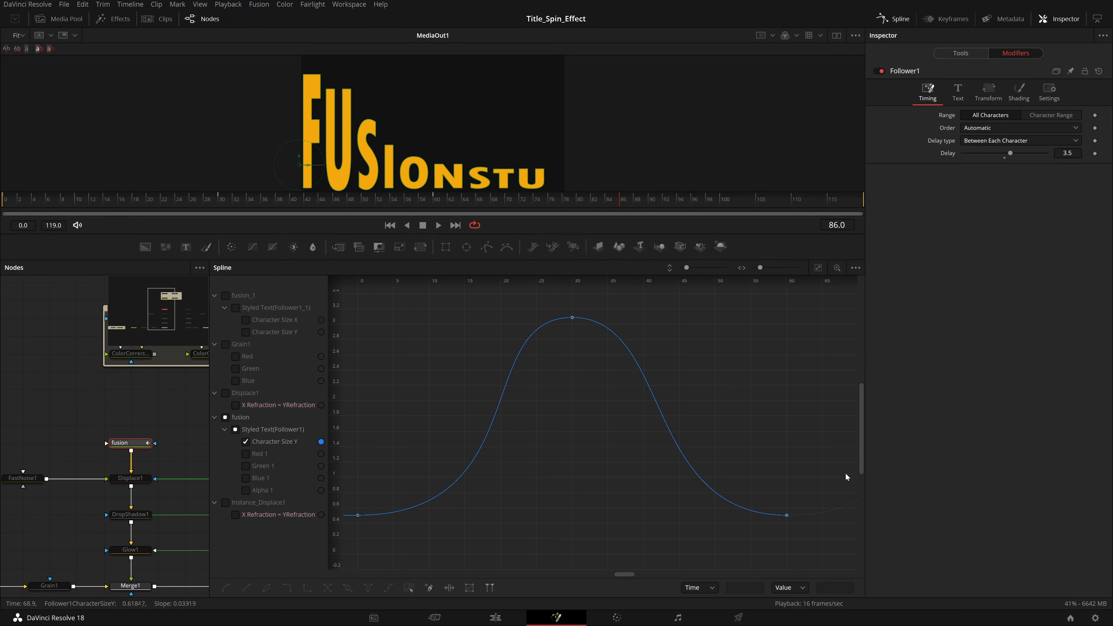
drag(822, 304, 345, 556)
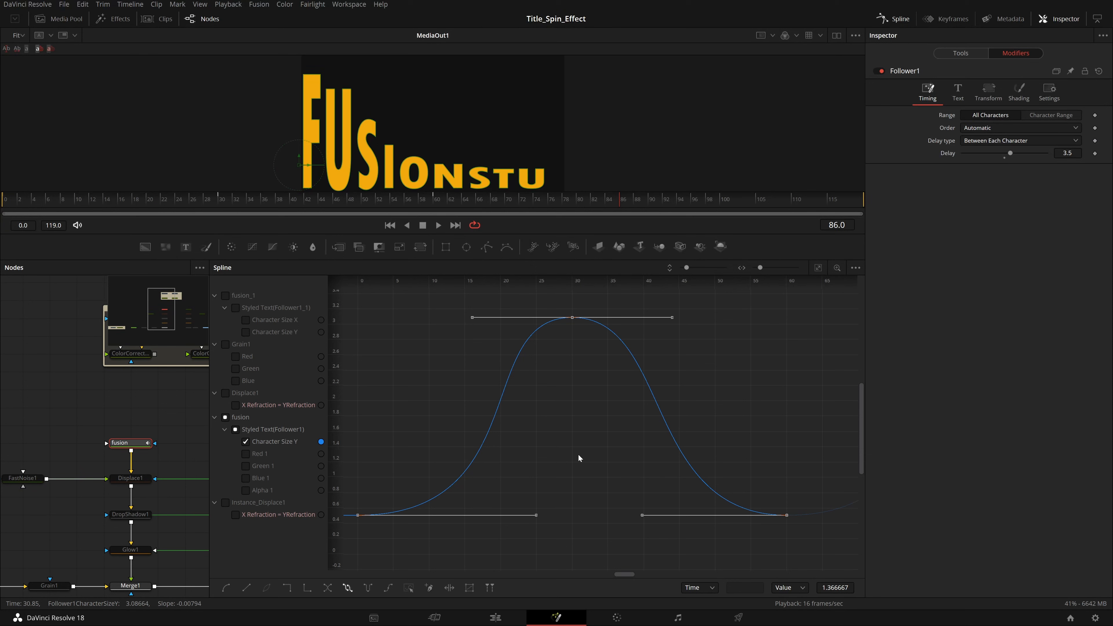
key(s)
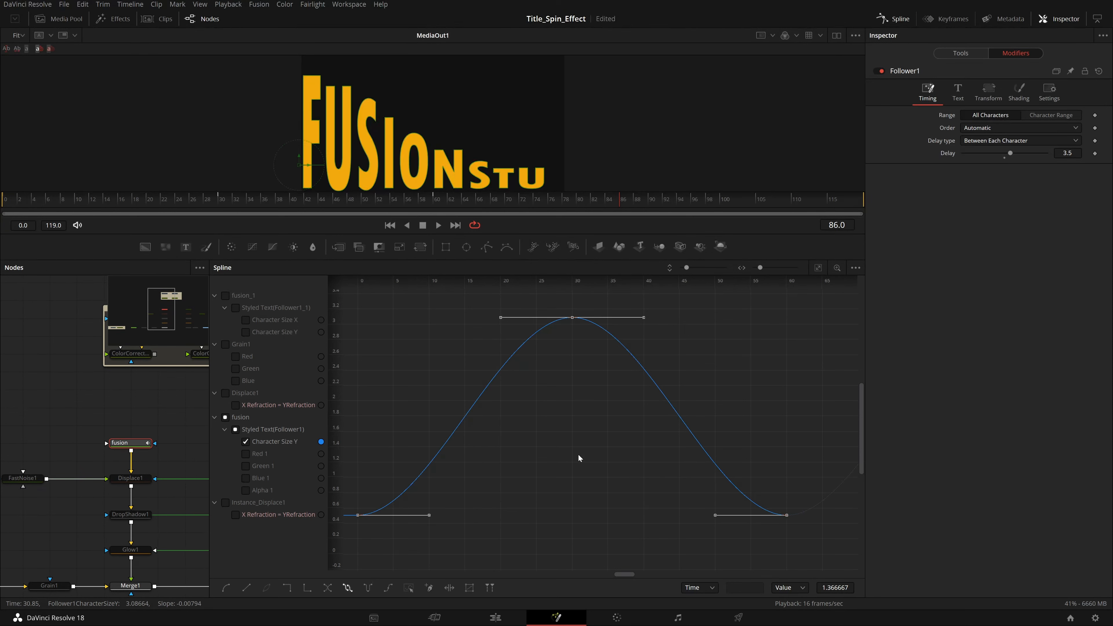
key(ctrl+z)
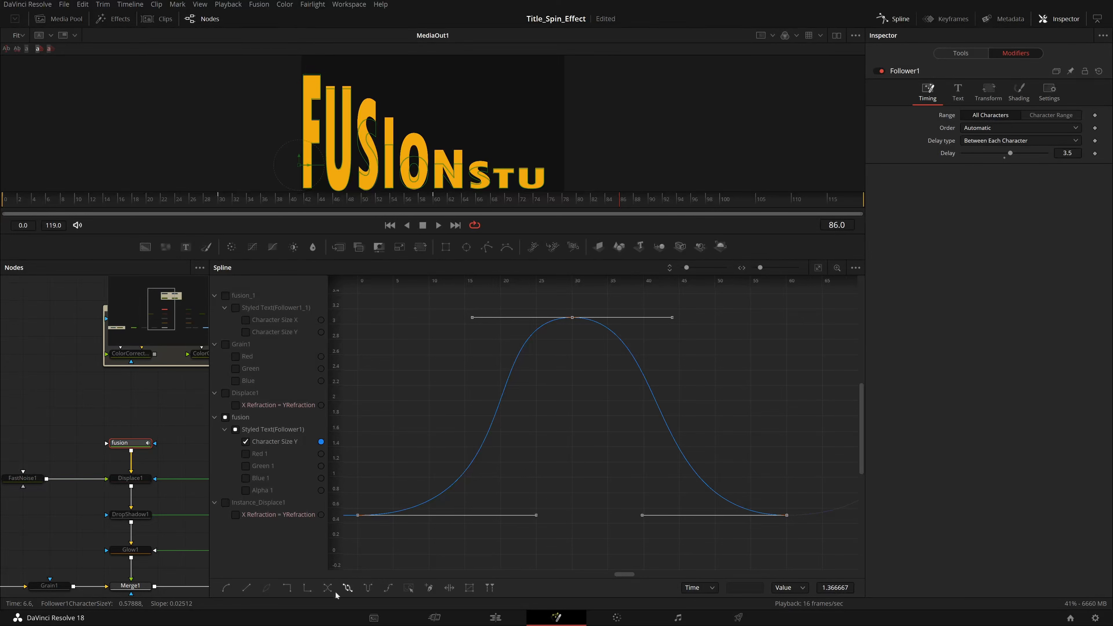
Step: Select all Character Size Y keyframes and inspect their Set Loop options without changing them
drag(590, 397, 592, 408)
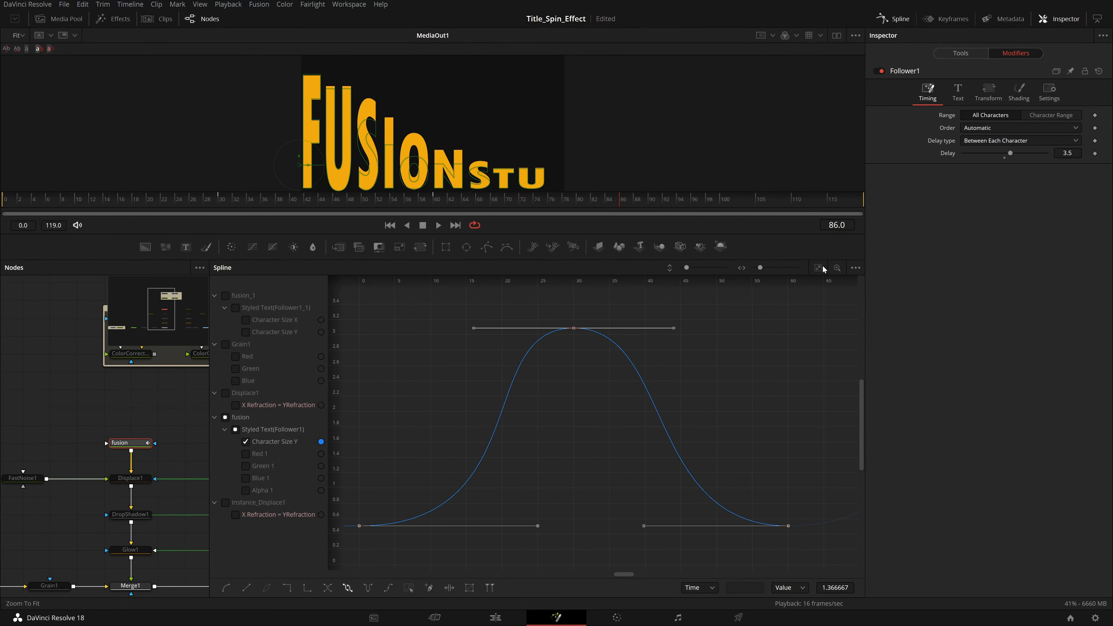
right_click(723, 431)
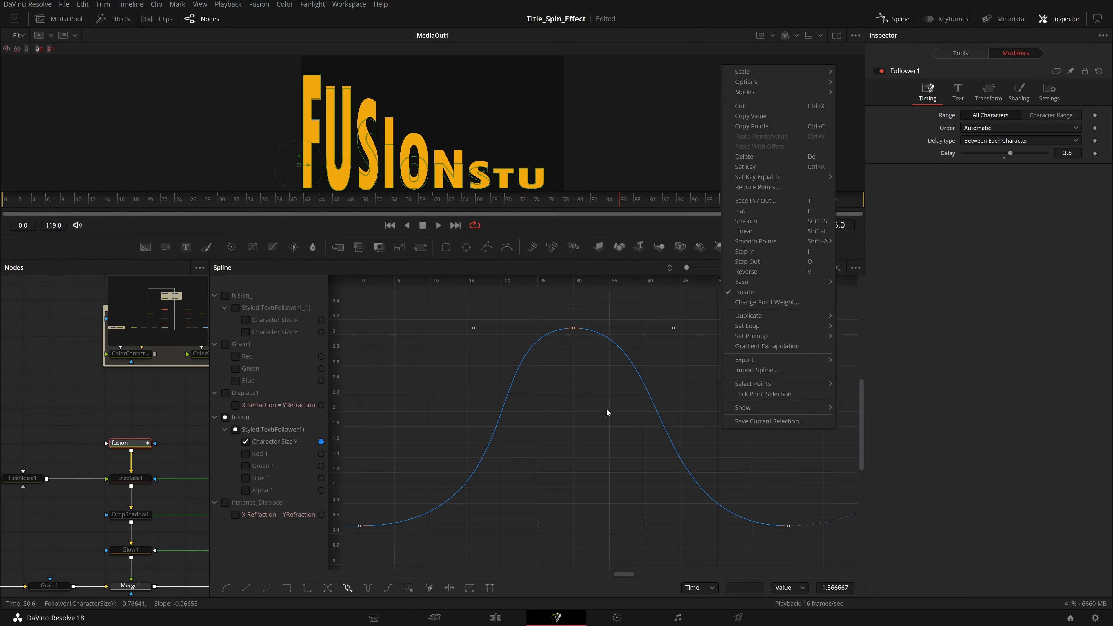
click(703, 368)
drag(825, 302, 343, 572)
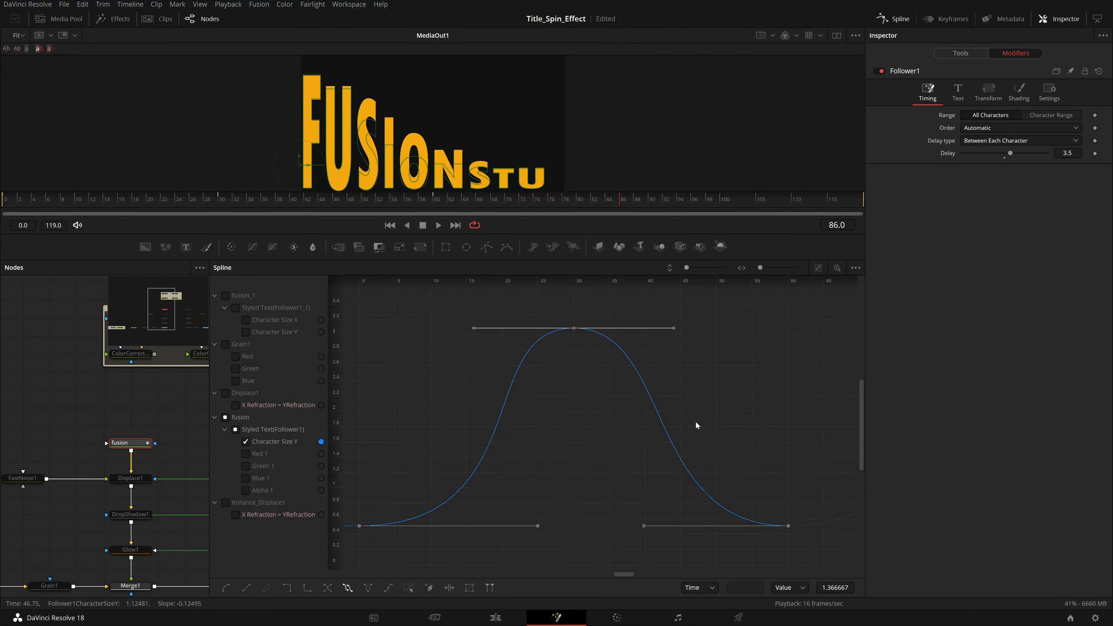
right_click(713, 412)
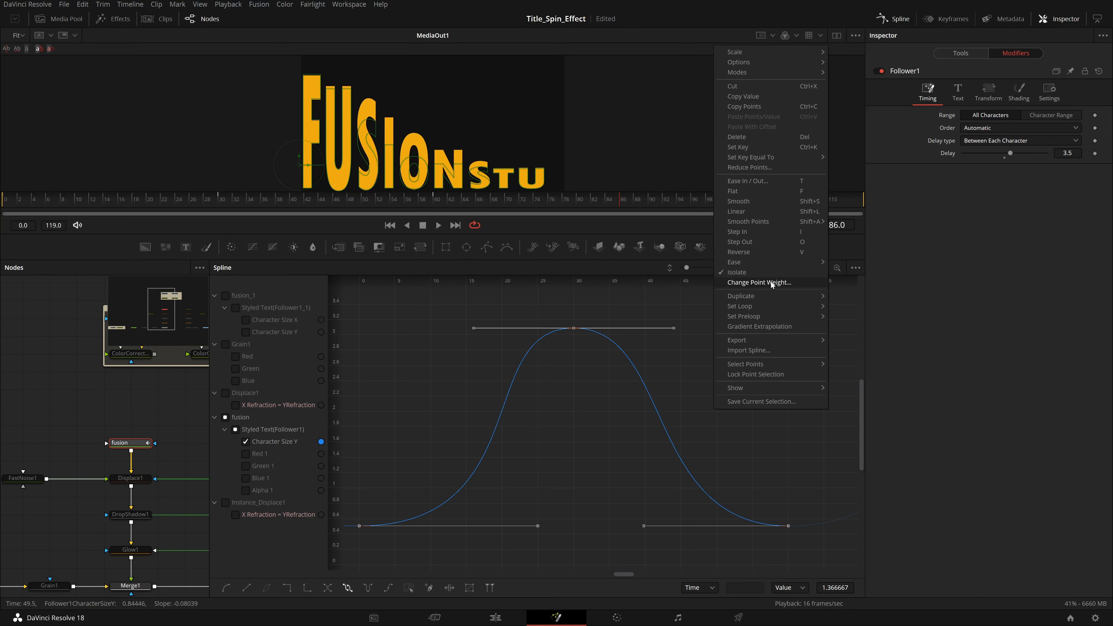
mouse_move(767, 310)
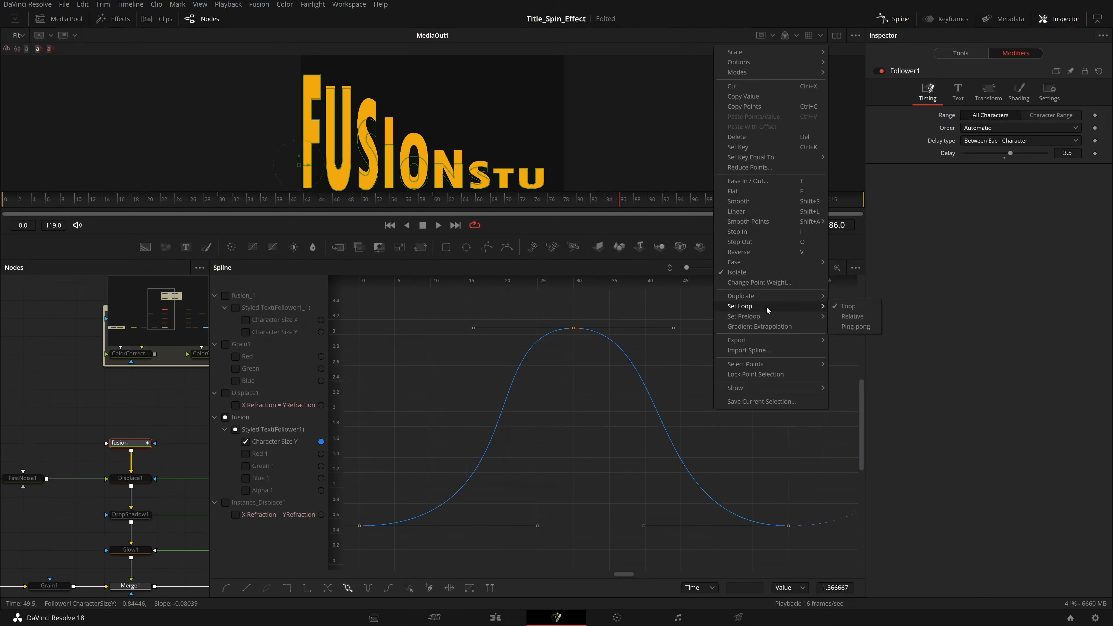
click(763, 484)
Step: Scrub along the Character Size Y curve beyond its last keyframe, up to frame 119, to examine the looped repetitions
drag(756, 267, 754, 272)
drag(687, 268, 680, 270)
drag(707, 342, 685, 367)
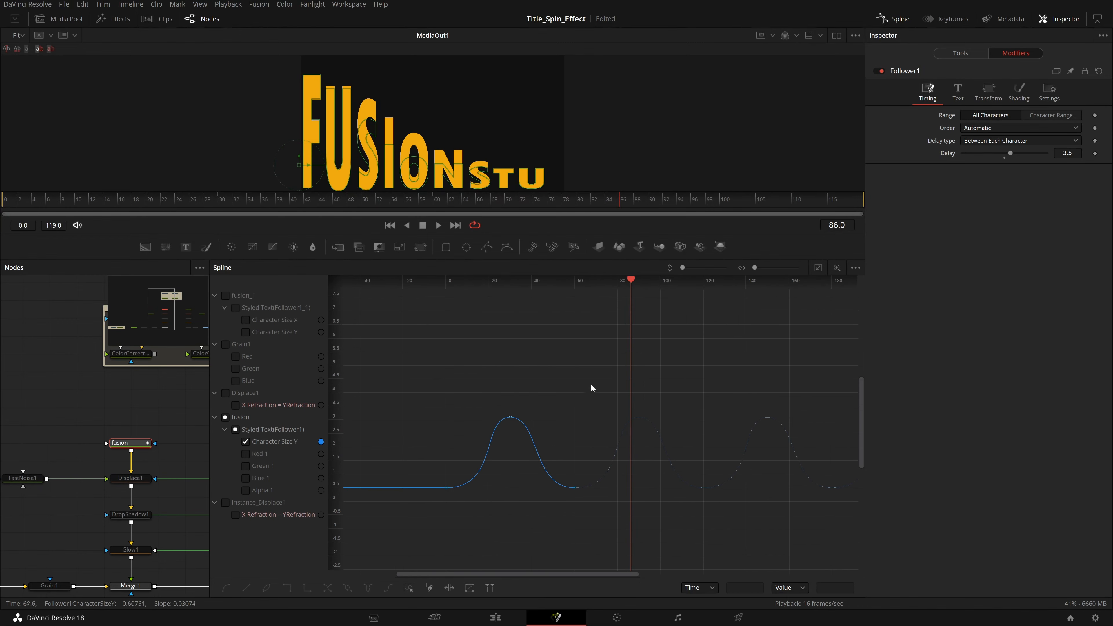
drag(631, 280, 701, 326)
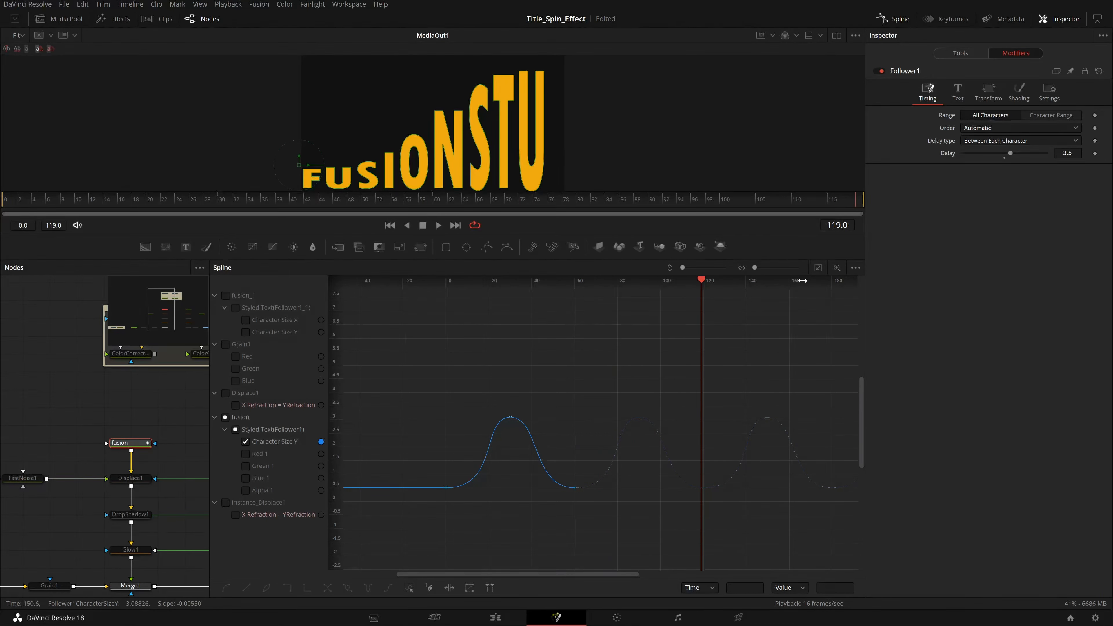
drag(731, 380, 552, 399)
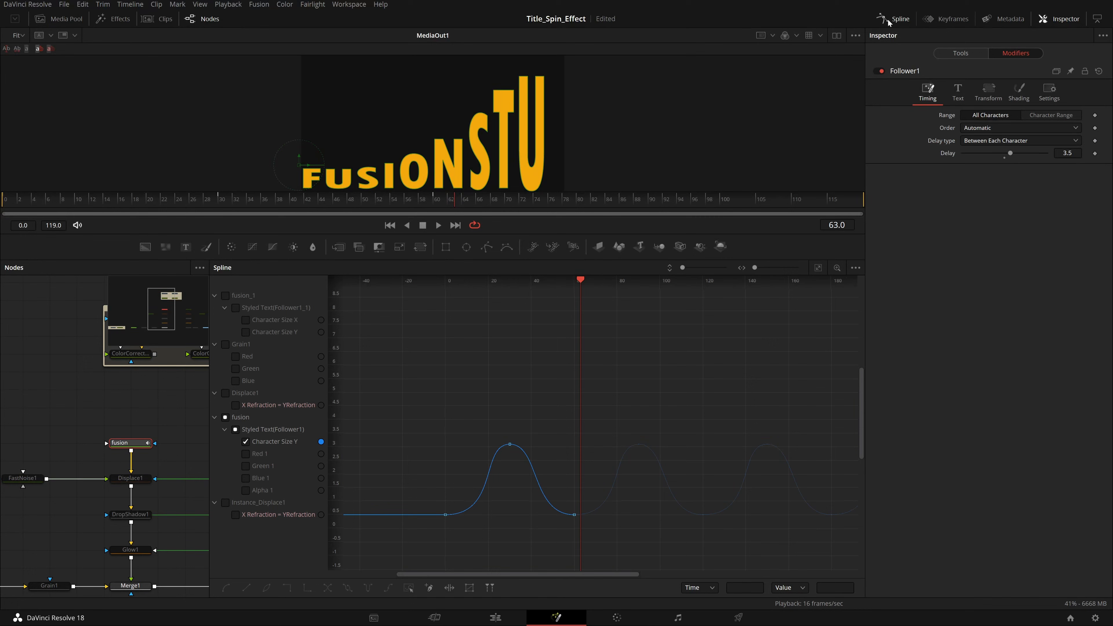
Step: Close the Spline editor and enable the Merge2 node
click(888, 21)
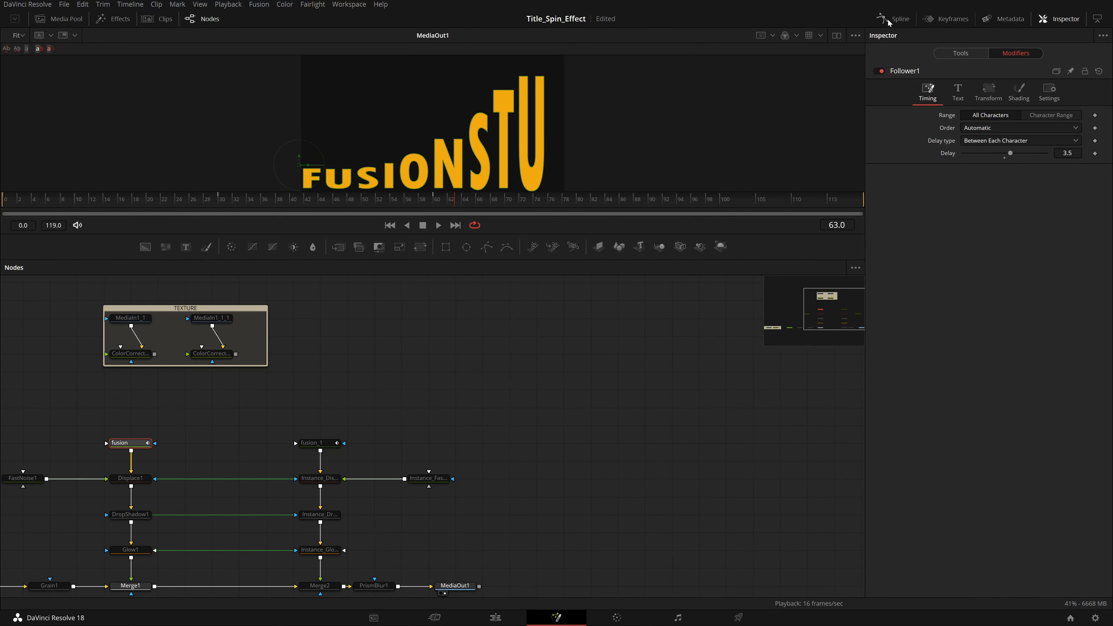
drag(217, 444, 285, 379)
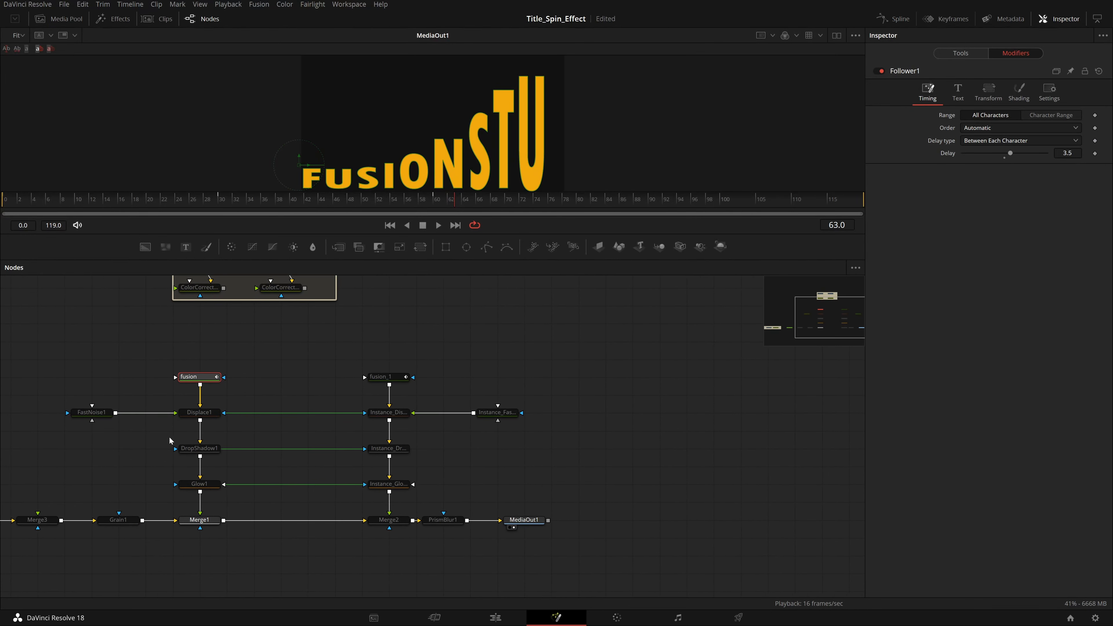
click(280, 390)
click(379, 519)
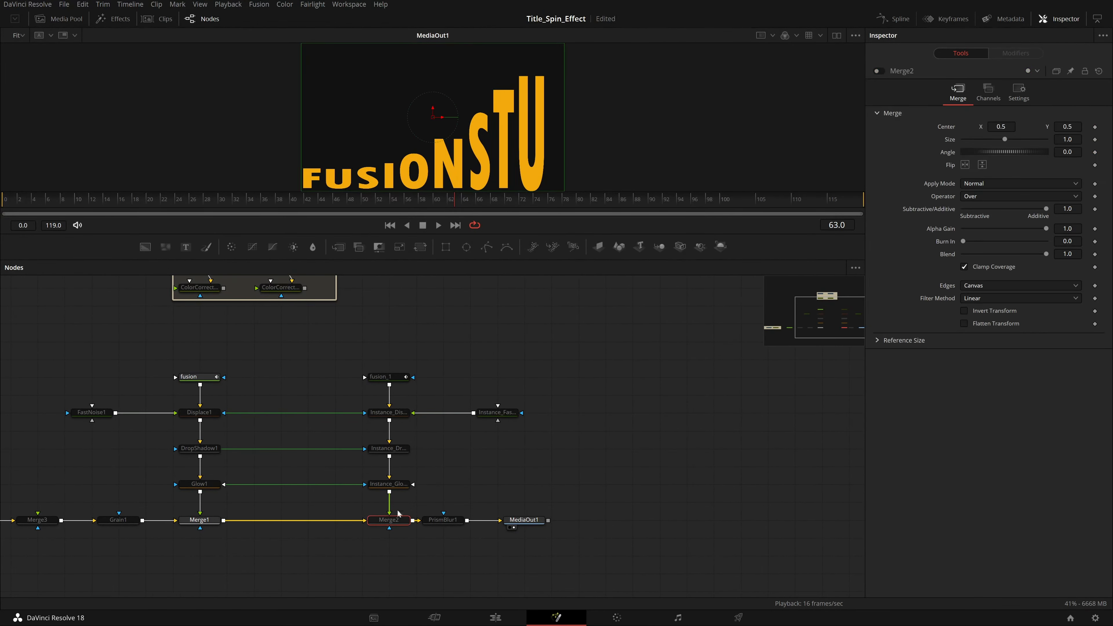
Step: Compare the fusion and fusion_1 text nodes, and enable fusion_1 to bring in the second title
click(382, 377)
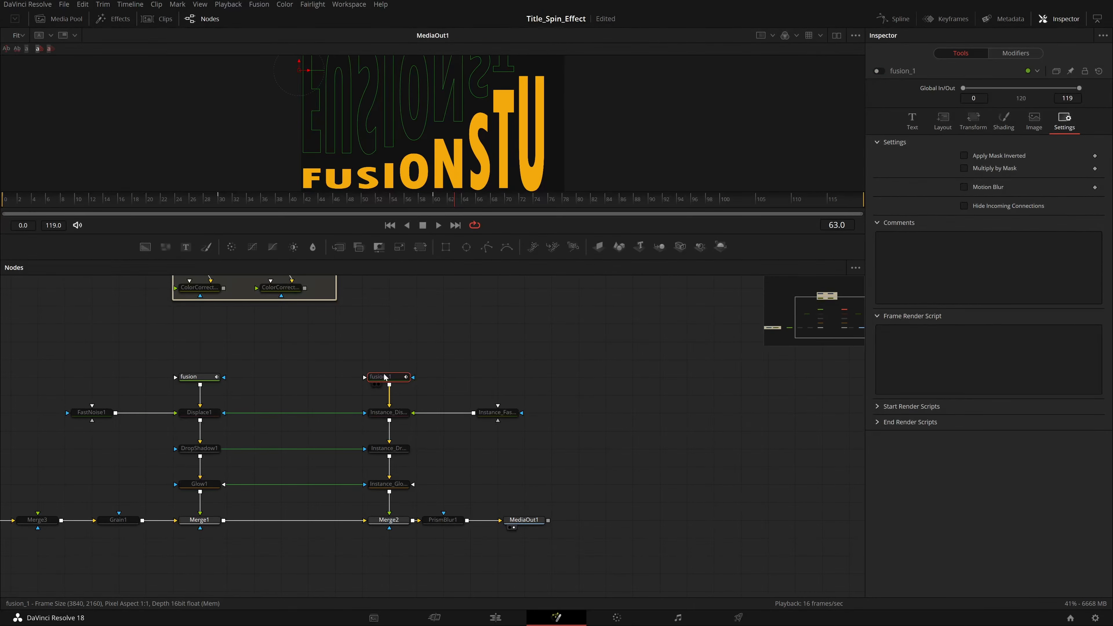
click(198, 377)
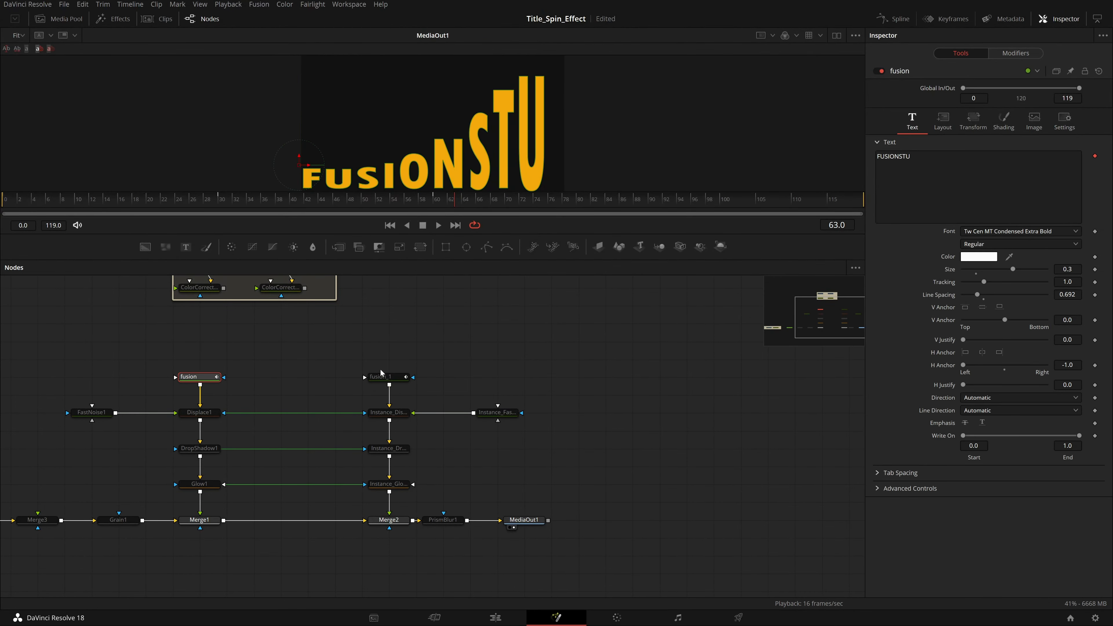
click(388, 377)
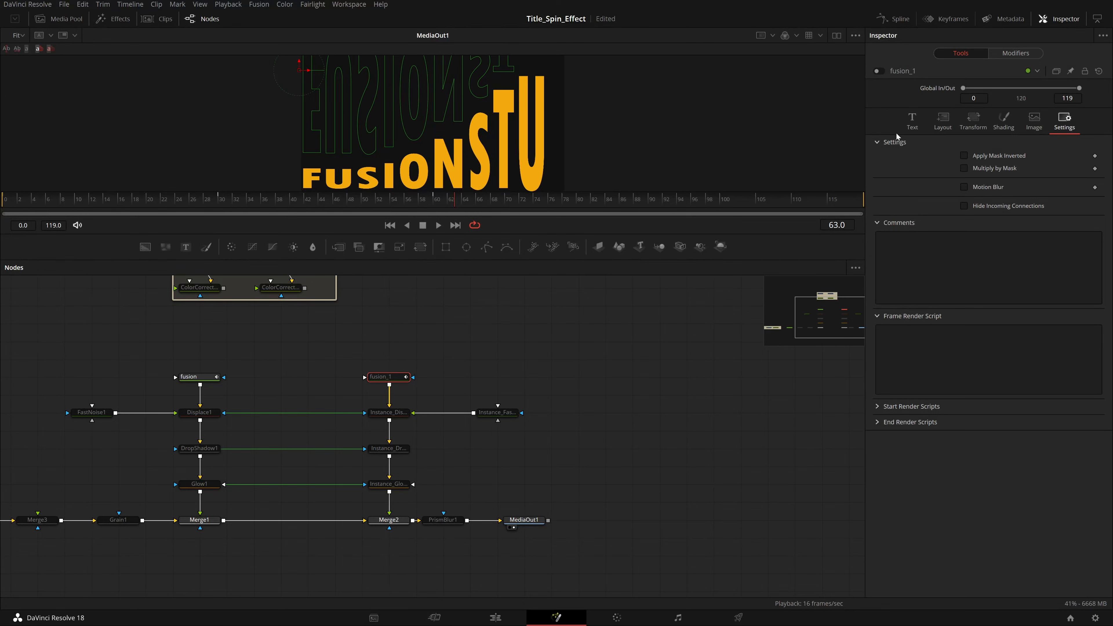
click(878, 70)
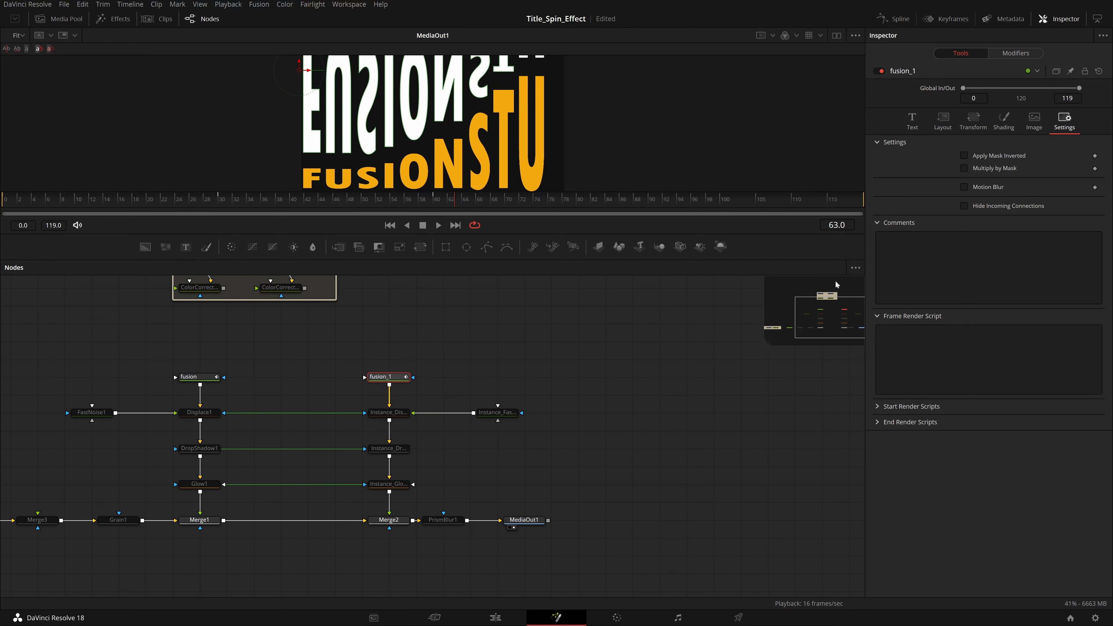
Step: Try pasting a duplicate of the node chain from fusion down to Merge1 and undo it
drag(178, 355, 237, 544)
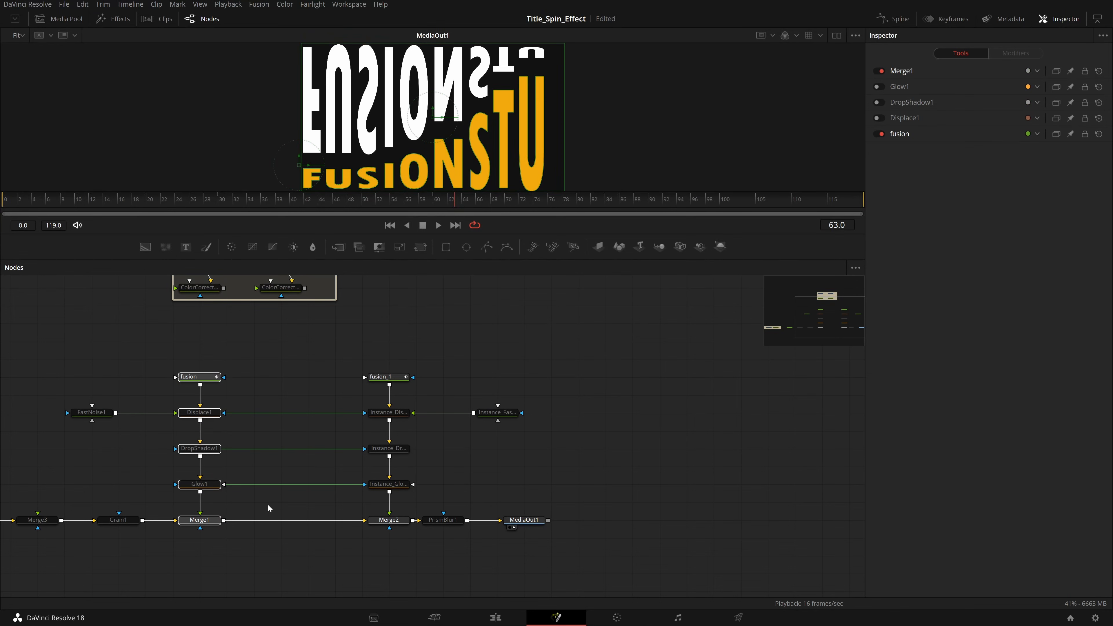
click(748, 450)
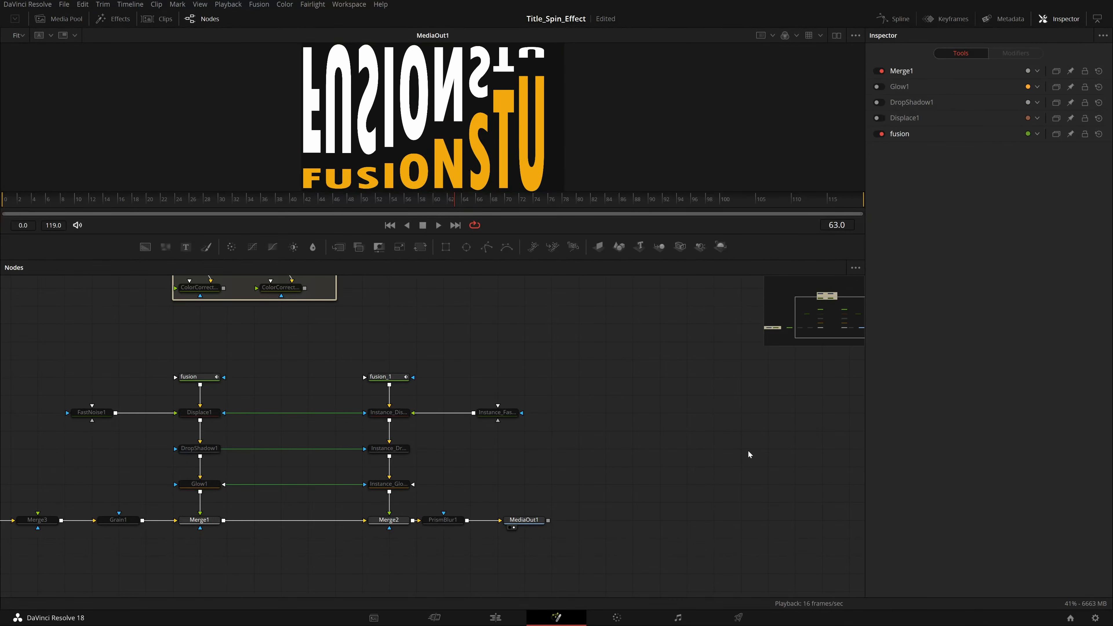
key(ctrl+v)
key(ctrl+z)
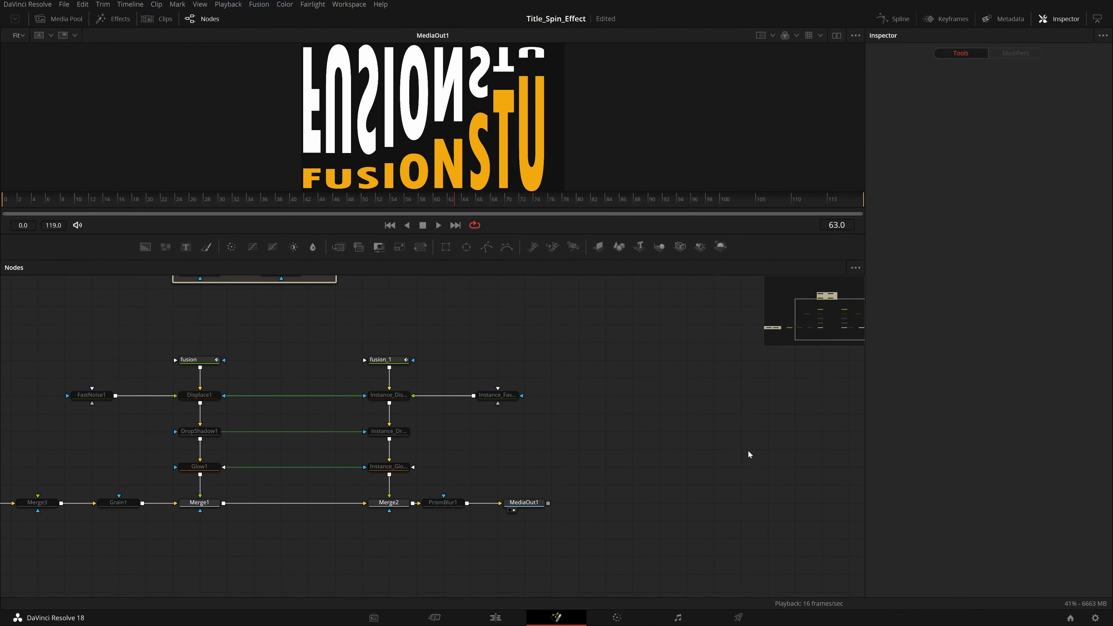
Step: Compare the fusion_1 node chain with the original chain from fusion down to Merge1 by selecting each group
click(381, 360)
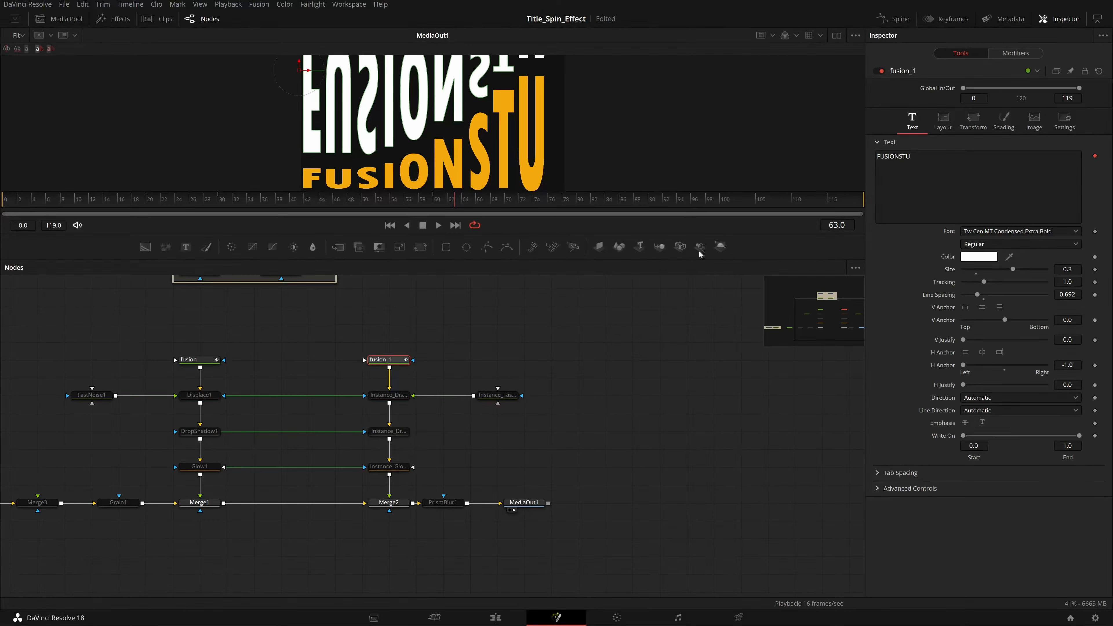
drag(337, 311, 490, 492)
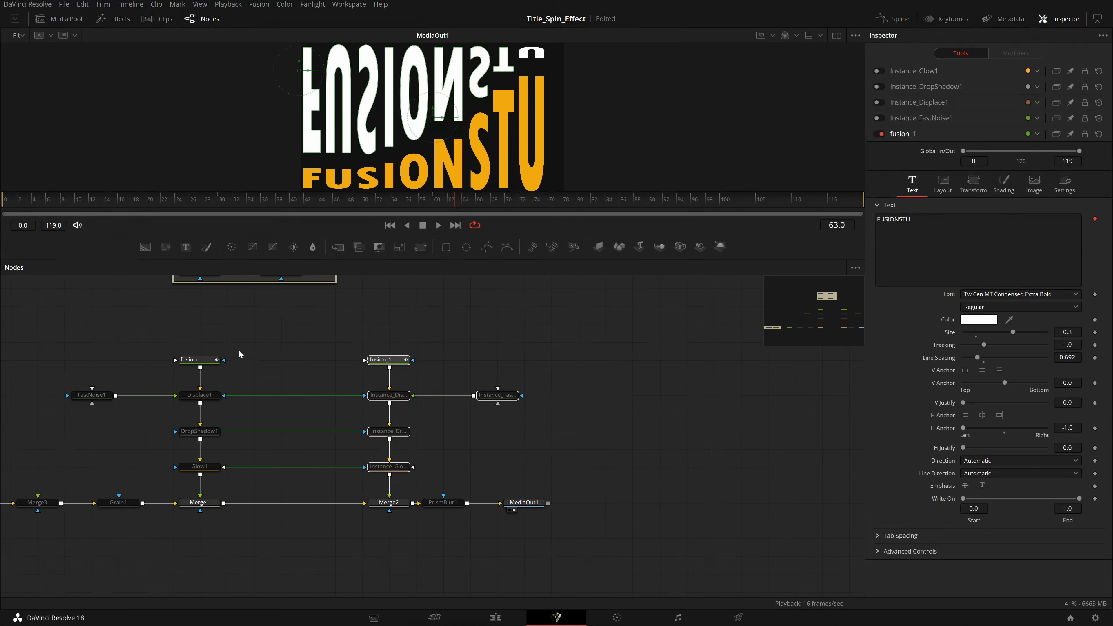
drag(240, 340, 108, 585)
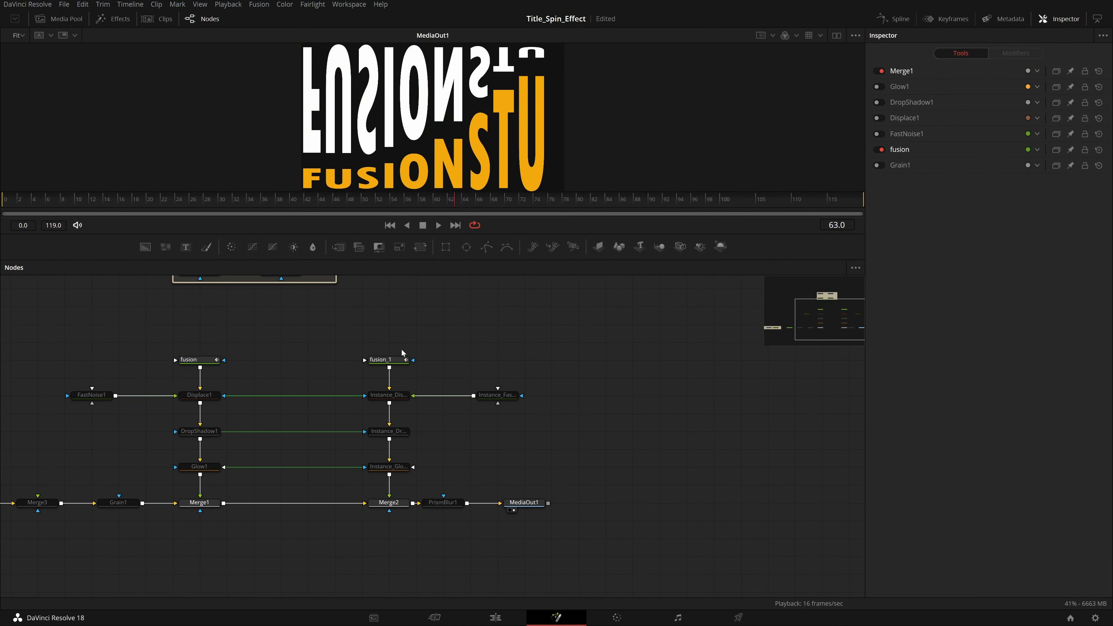
Step: Try changing fusion_1's X layout rotation to -177.1, then restore it
click(380, 359)
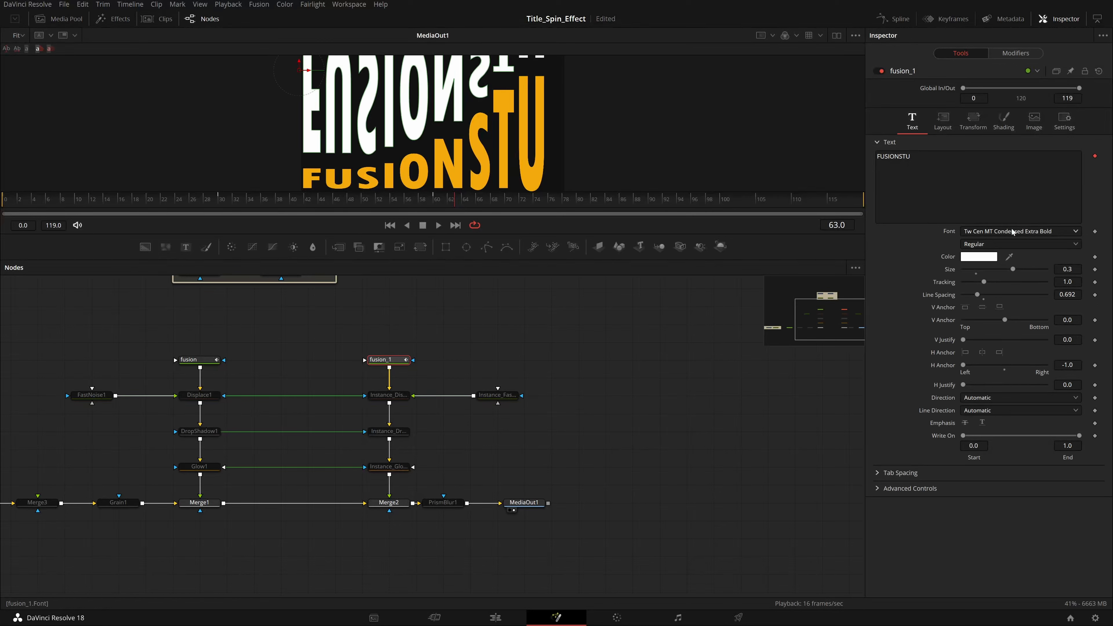
click(941, 129)
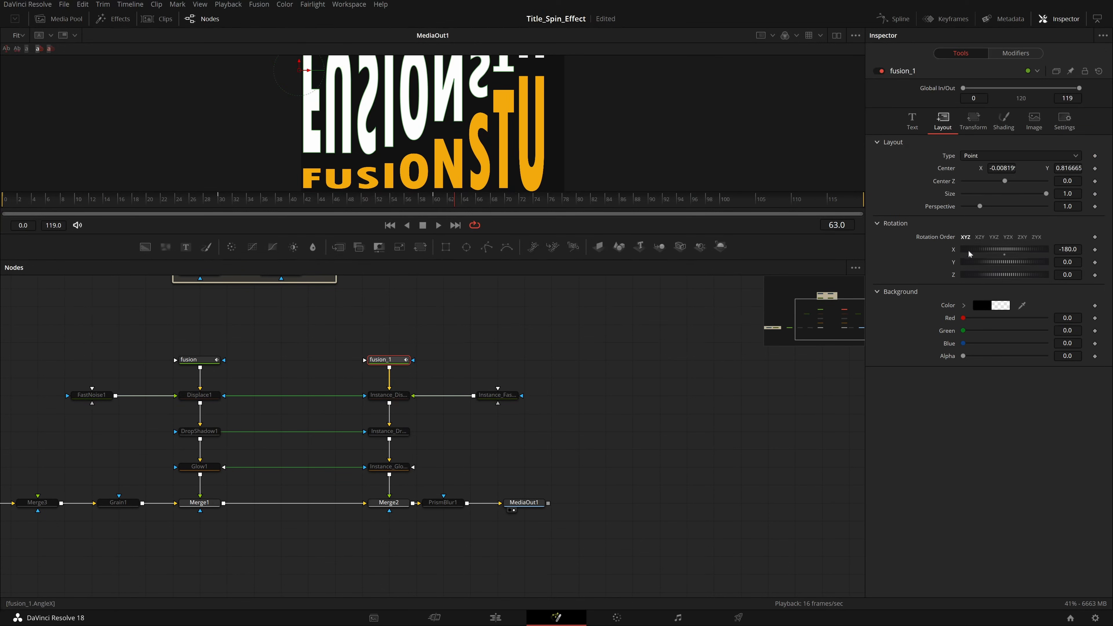
drag(1003, 248, 1016, 255)
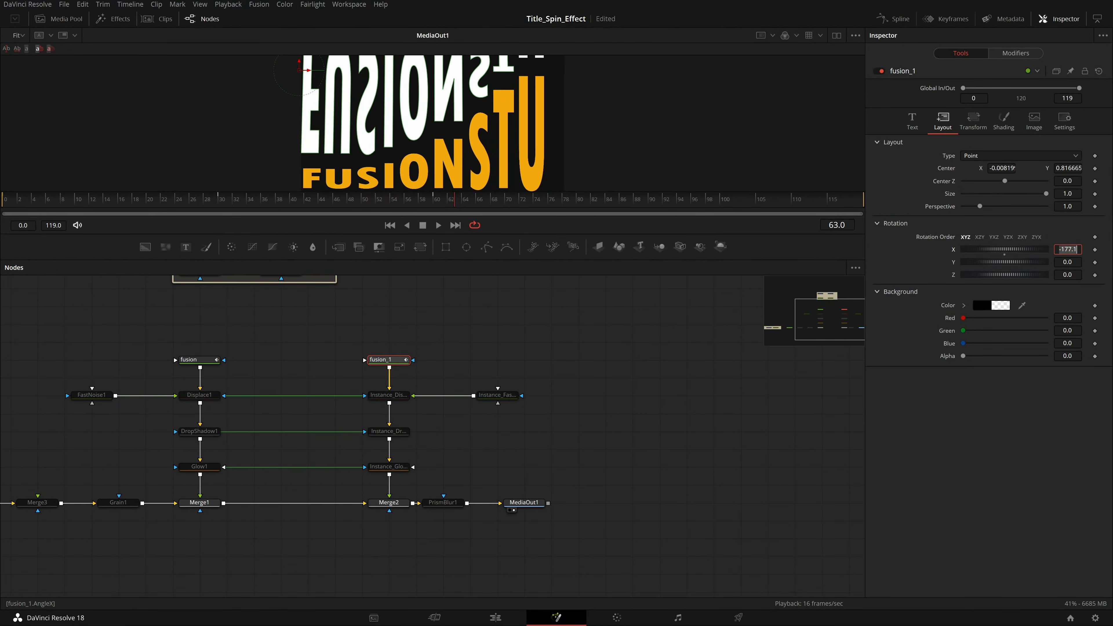
key(Tab)
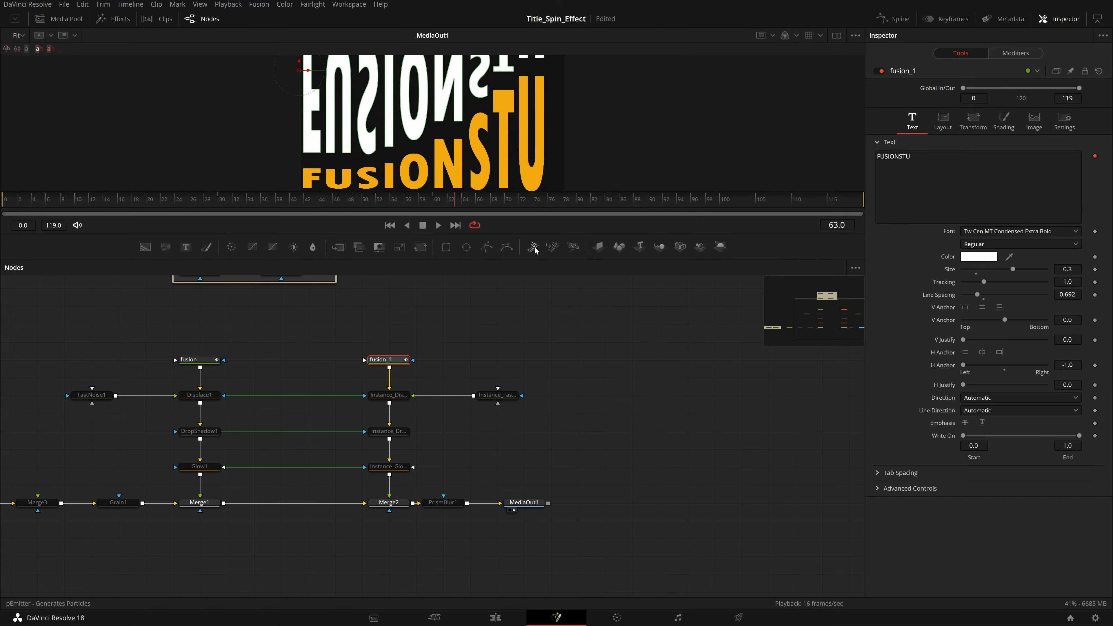
Step: Enlarge the viewer and examine the shading settings of fusion_1 and its Follower modifier
drag(548, 259, 534, 410)
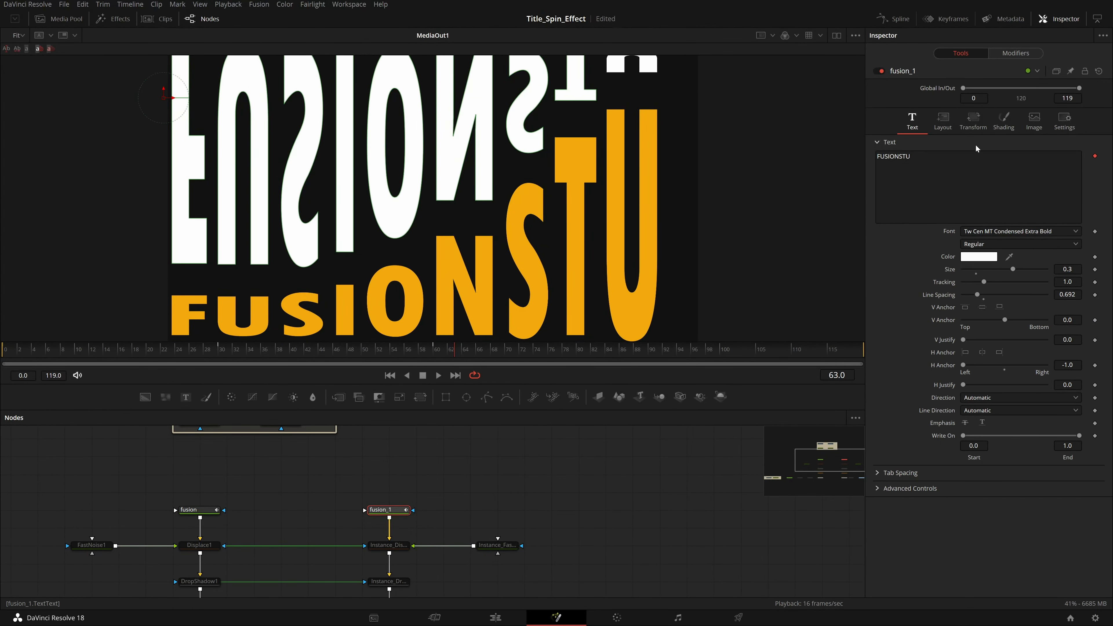
click(1003, 129)
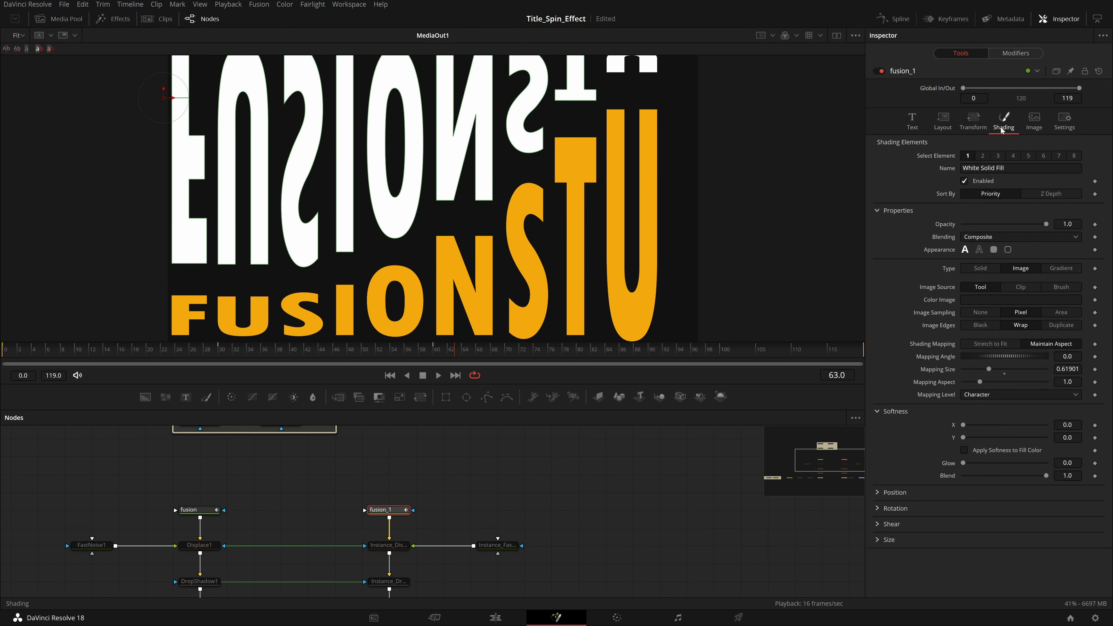
click(217, 509)
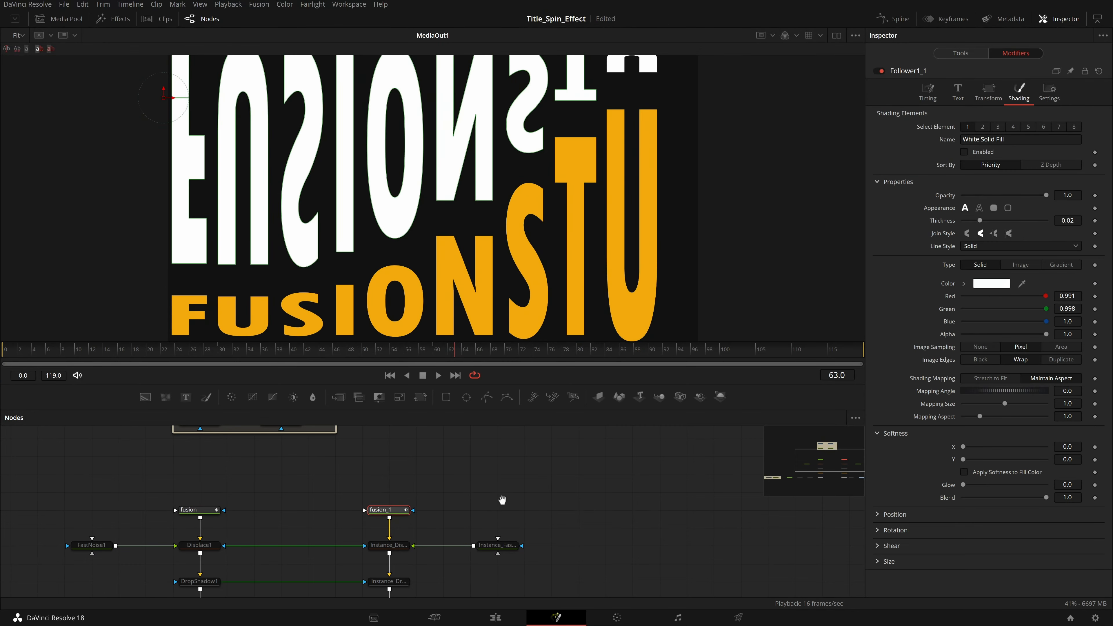
Step: Play the two-title animation and scrub to frame 40 to check how the white and orange letters complement each other
drag(502, 500, 477, 492)
key(space)
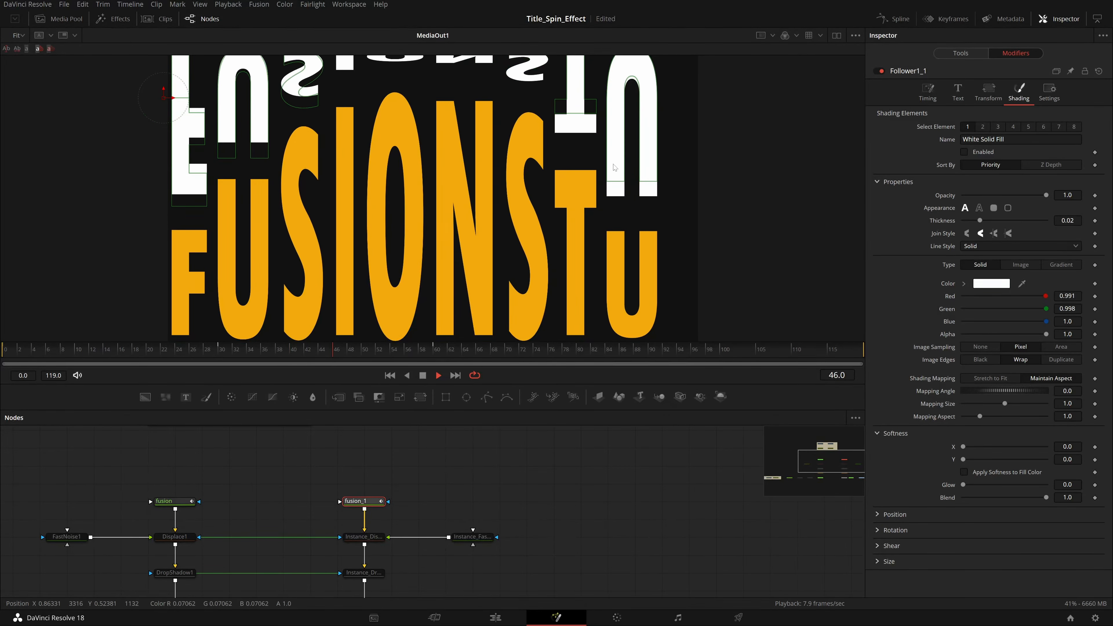
click(423, 376)
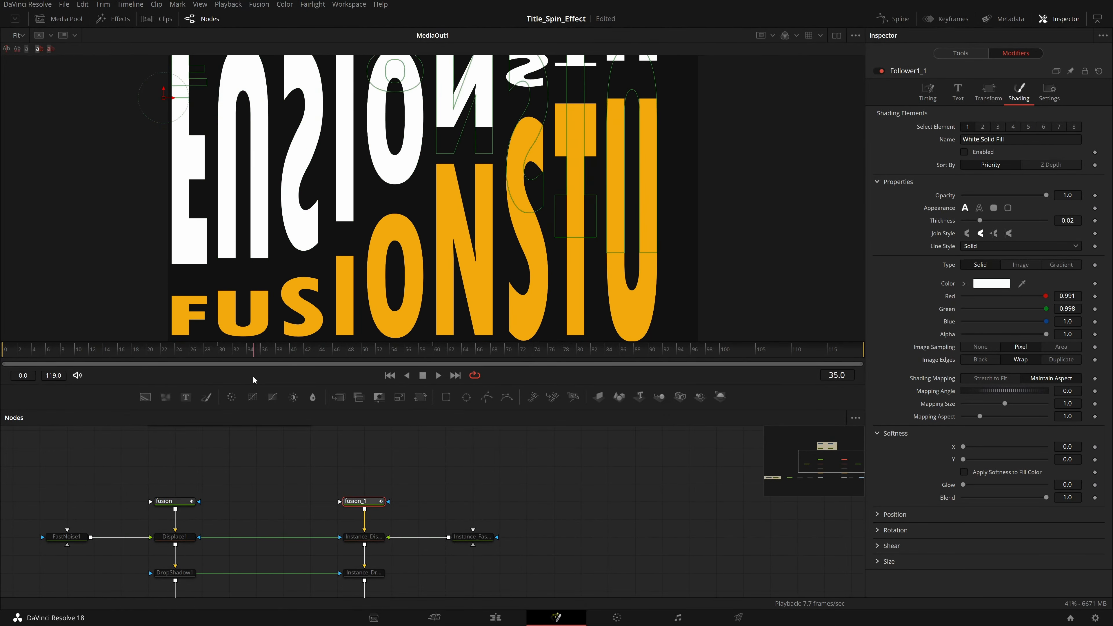
drag(133, 407, 296, 422)
drag(445, 519, 456, 500)
scroll(633, 243, down, 2)
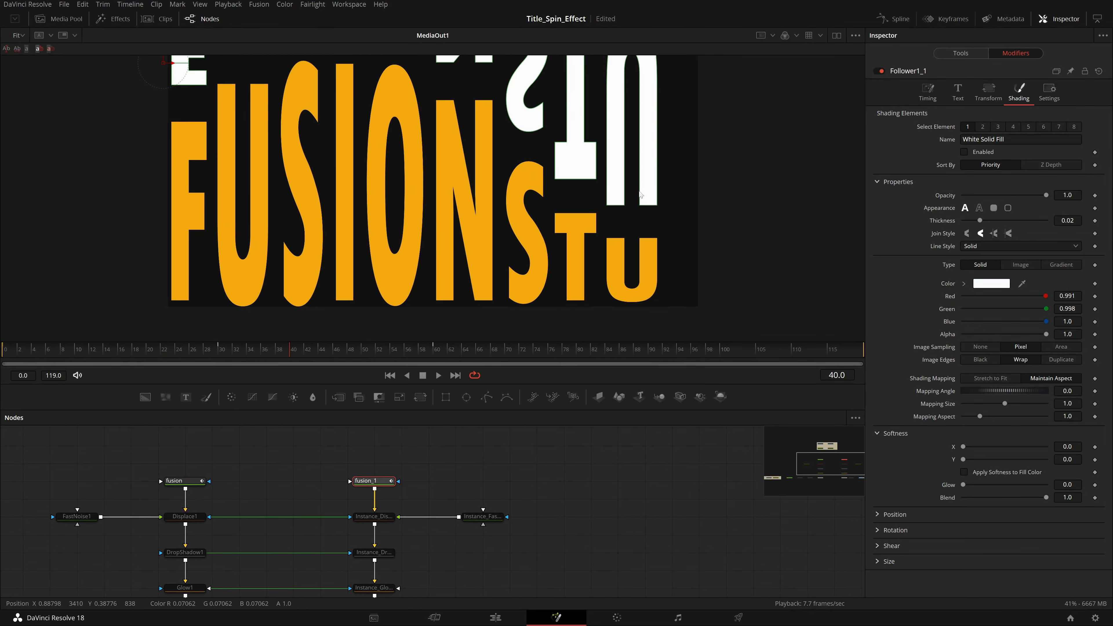
Step: View the combined titles at 50% scale, then fit the image to the viewer again
scroll(634, 243, up, 5)
click(20, 35)
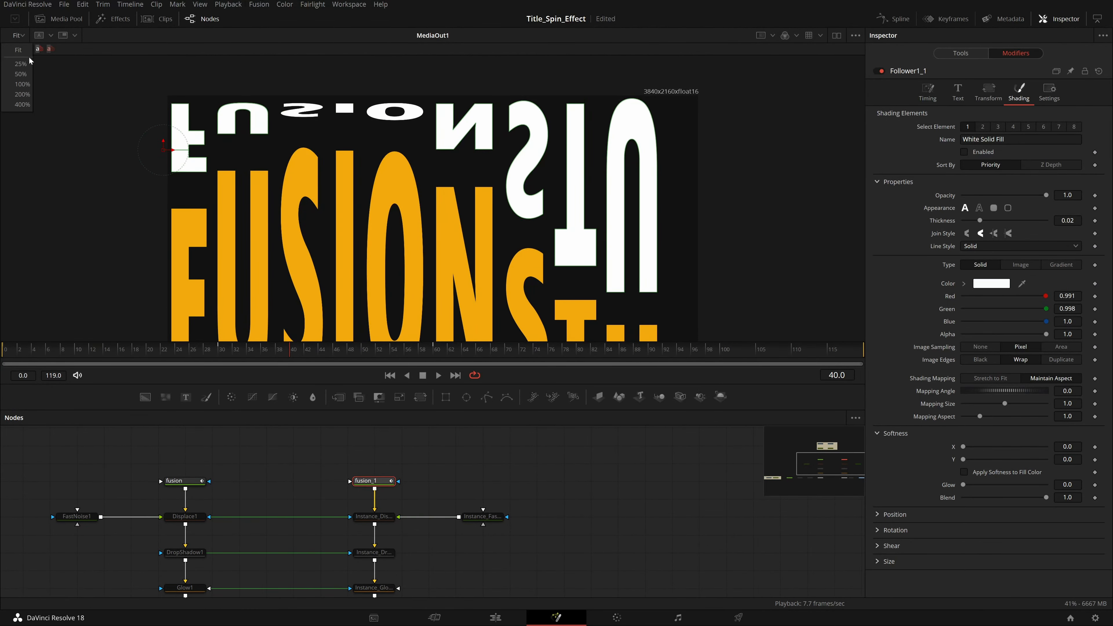
click(21, 74)
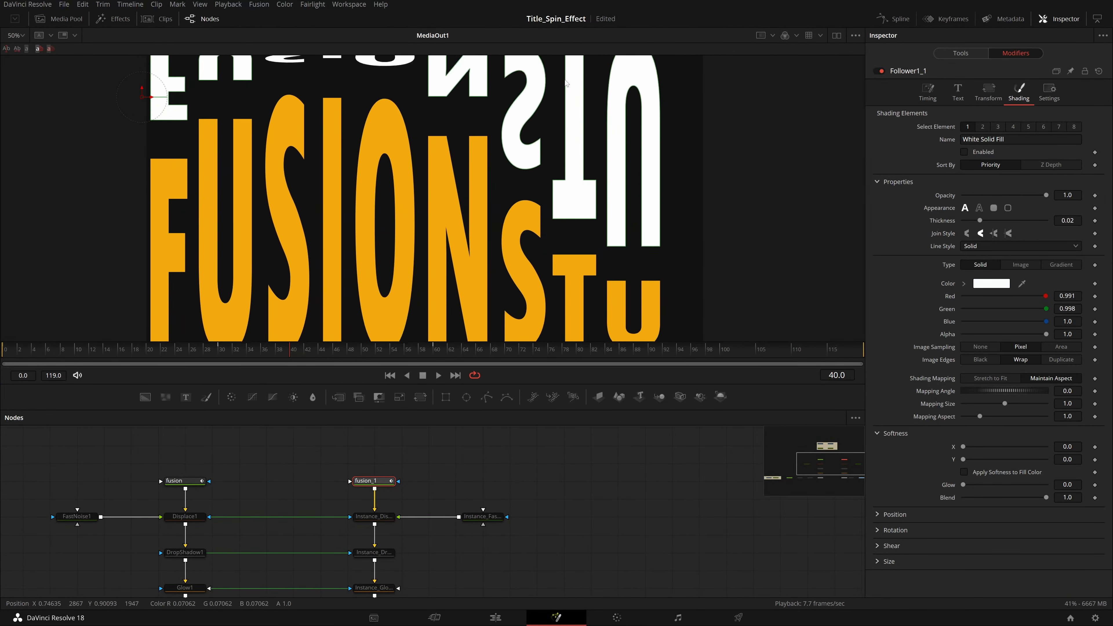
drag(391, 198, 401, 159)
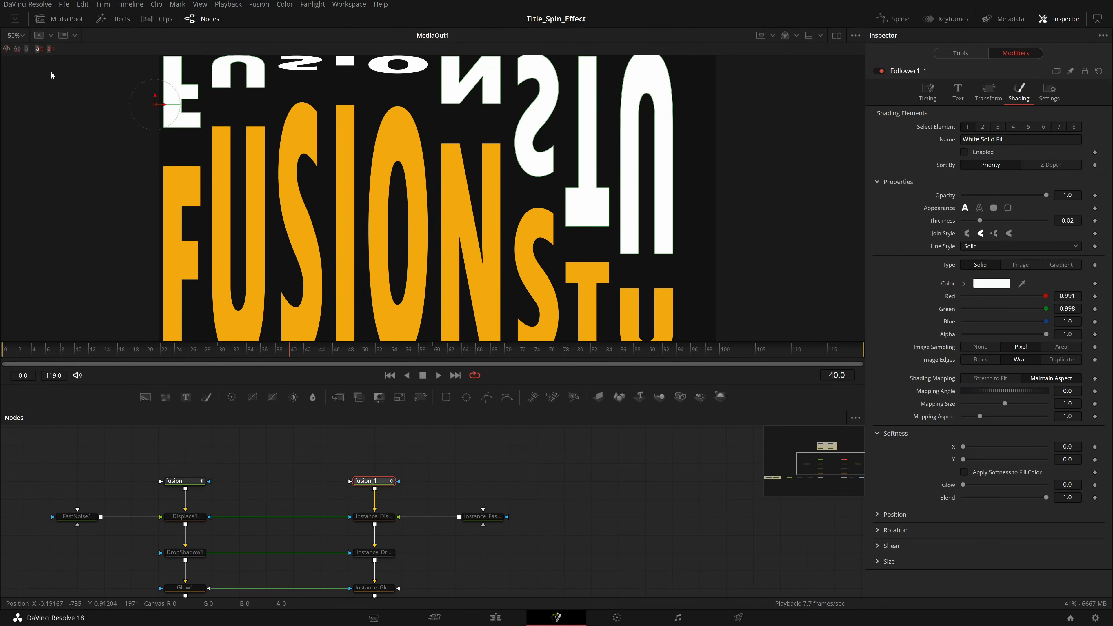
click(19, 35)
click(25, 56)
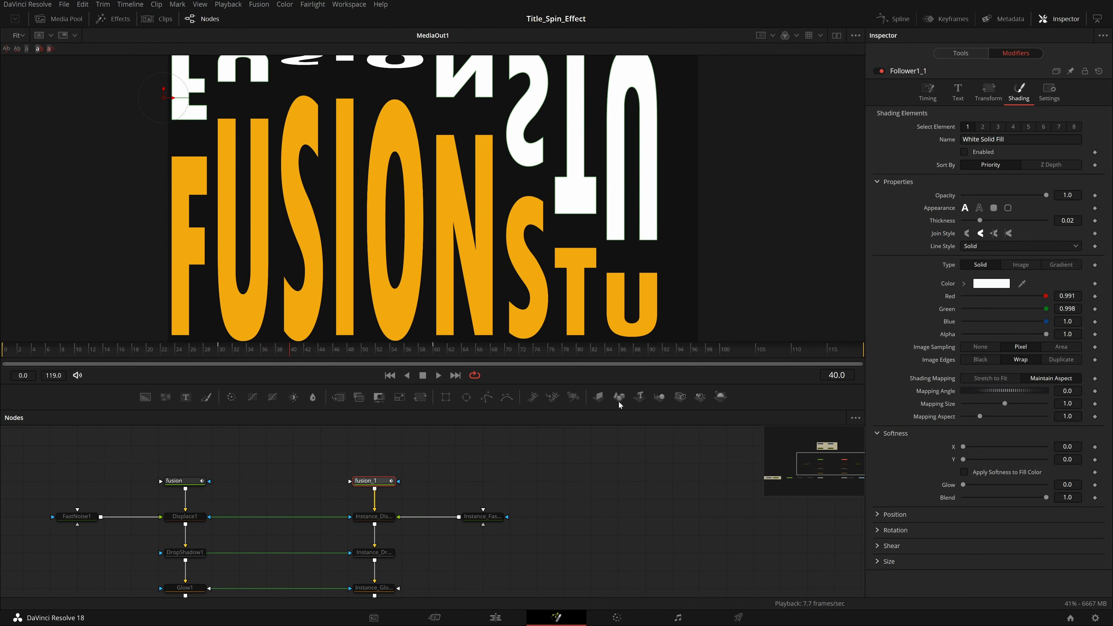
Step: Switch to the dual viewer layout and enable the FastNoise1 and Displace1 nodes of the fusion chain
drag(468, 486, 529, 450)
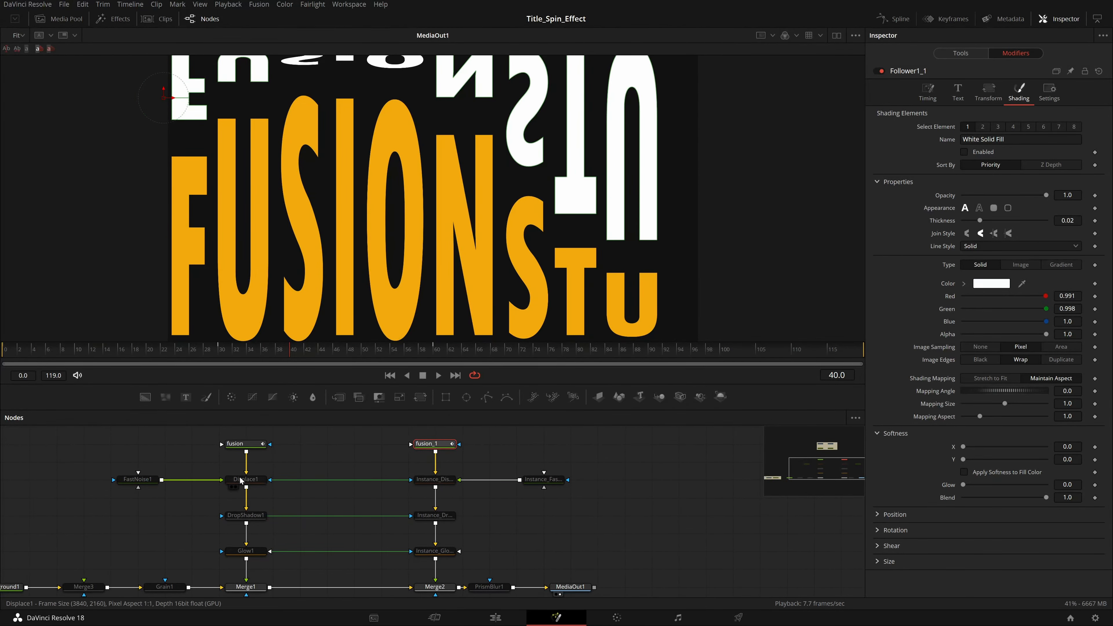
click(138, 479)
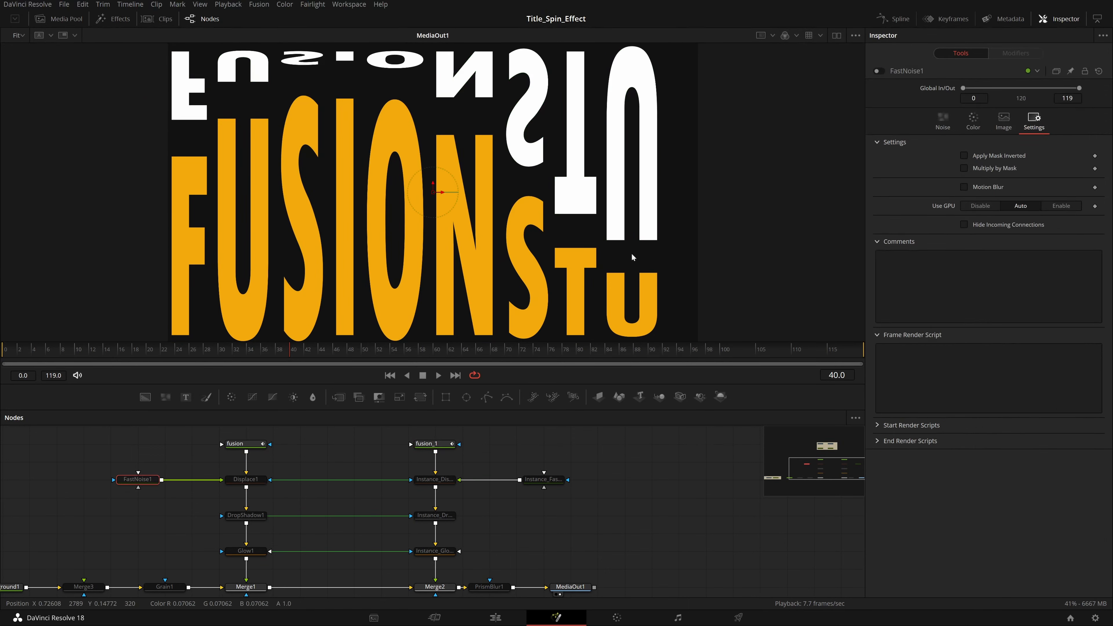
click(836, 35)
drag(278, 492, 109, 471)
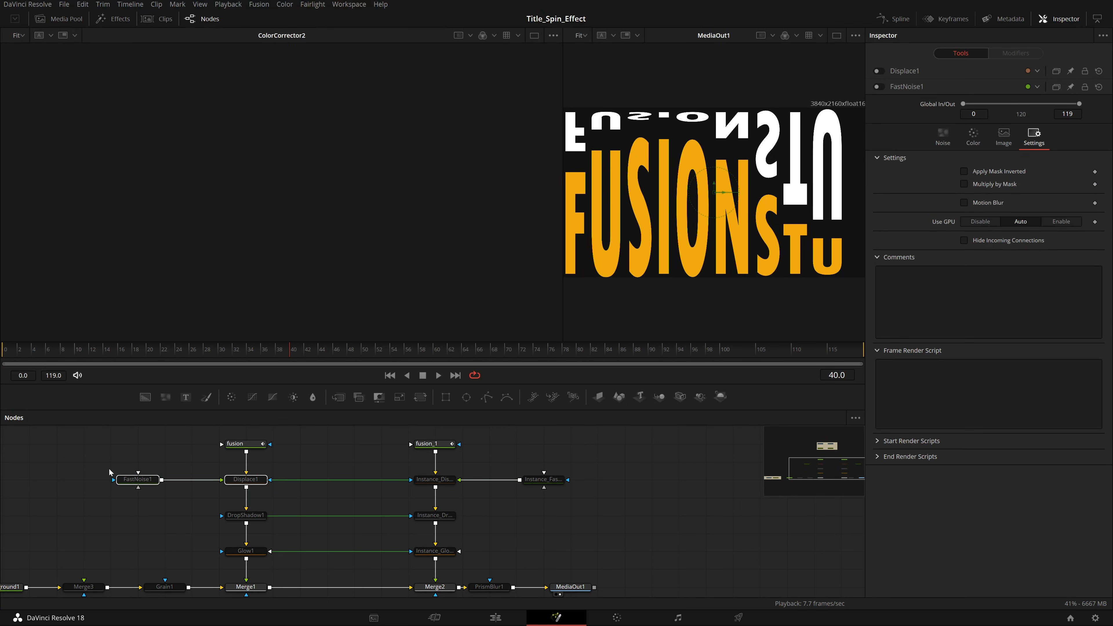
key(ctrl+p)
click(156, 459)
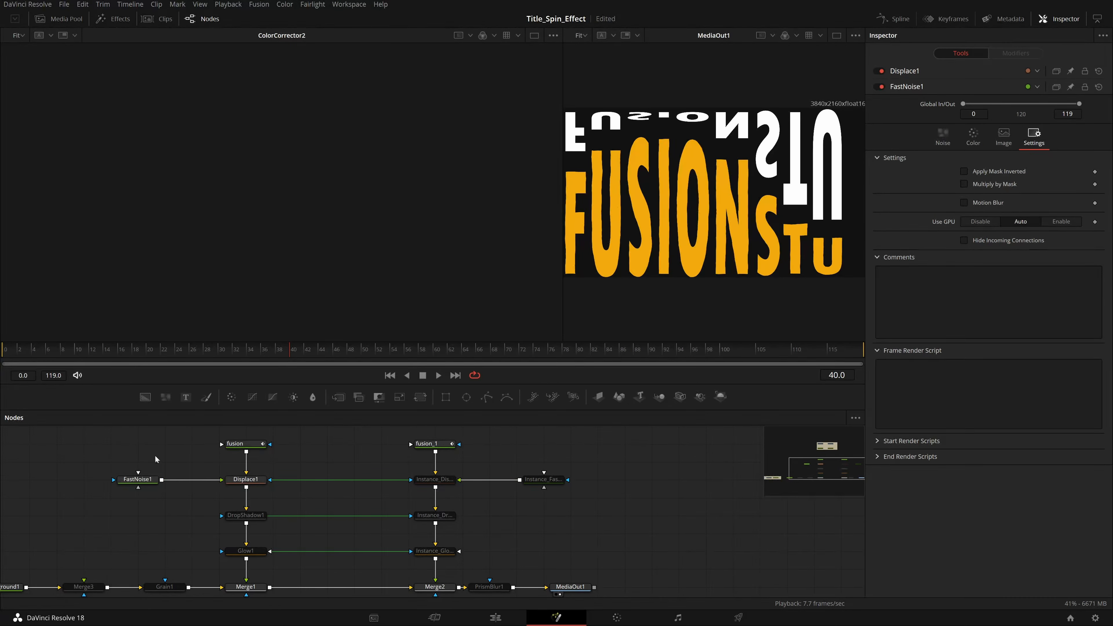
Step: Load FastNoise1 into the free viewer and examine its Noise settings and seething motion during playback
click(245, 480)
drag(146, 482, 173, 184)
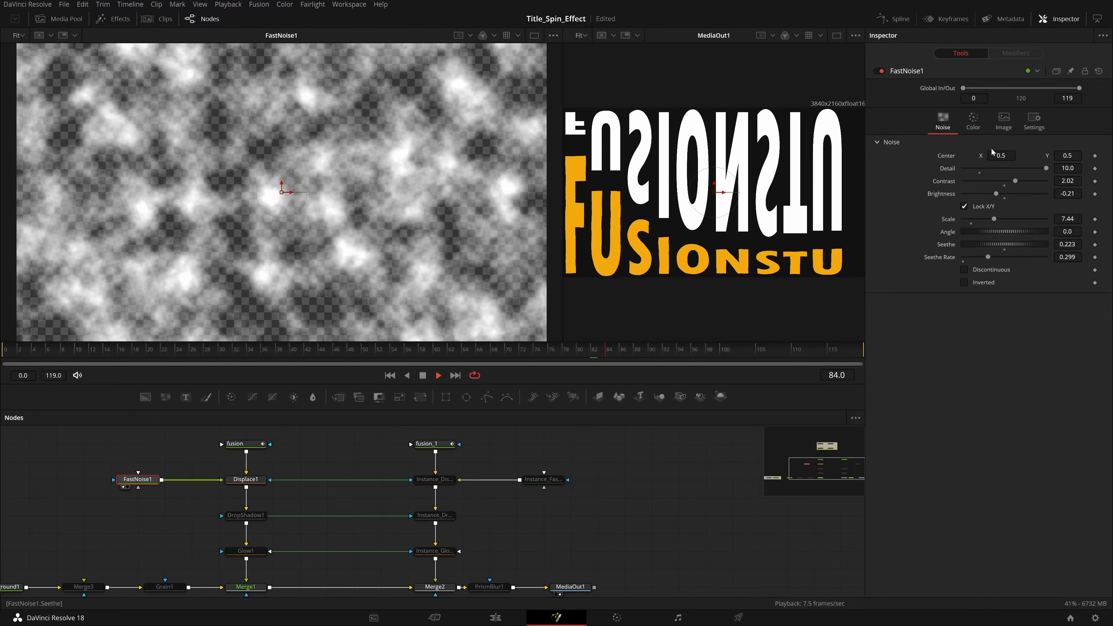
key(space)
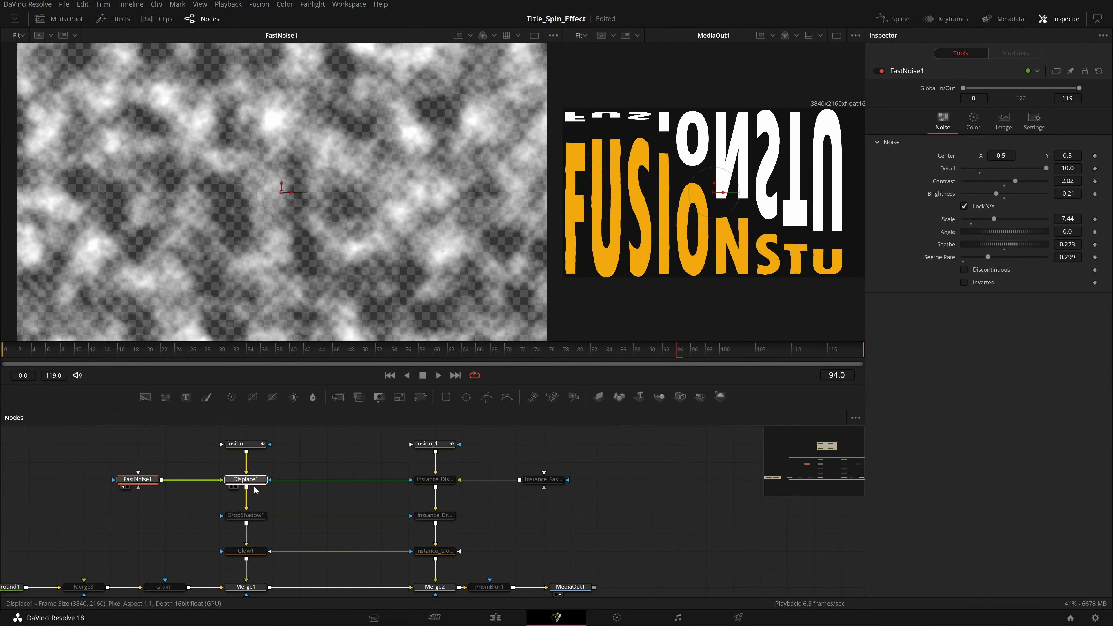
Step: Compare the Displace1 output with the undistorted fusion text in the viewer, playing the animation for each
click(246, 478)
key(1)
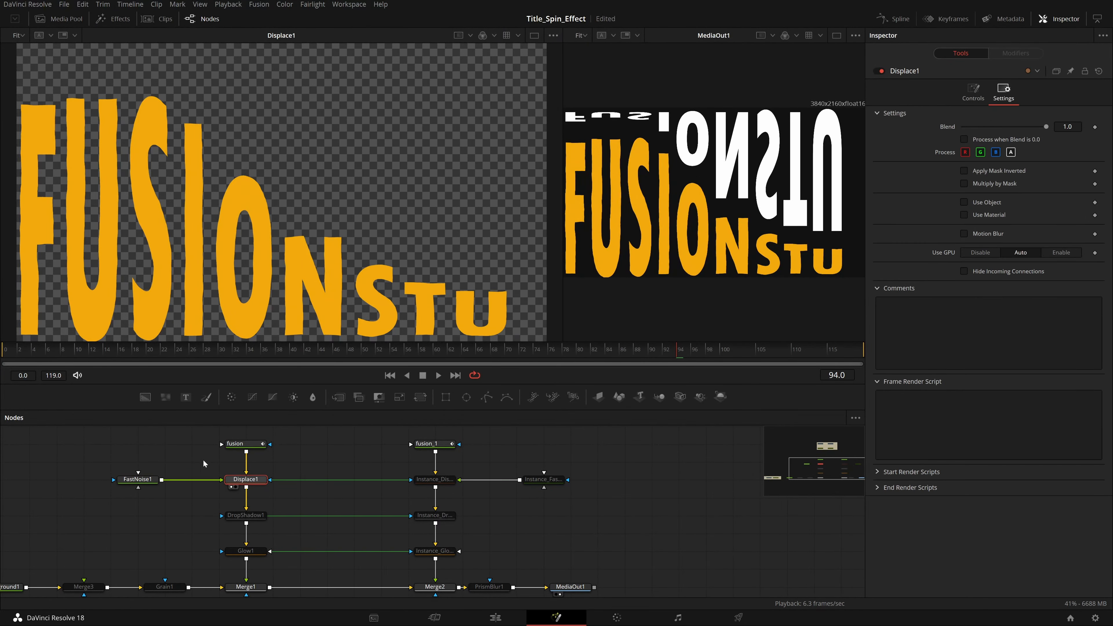
key(1)
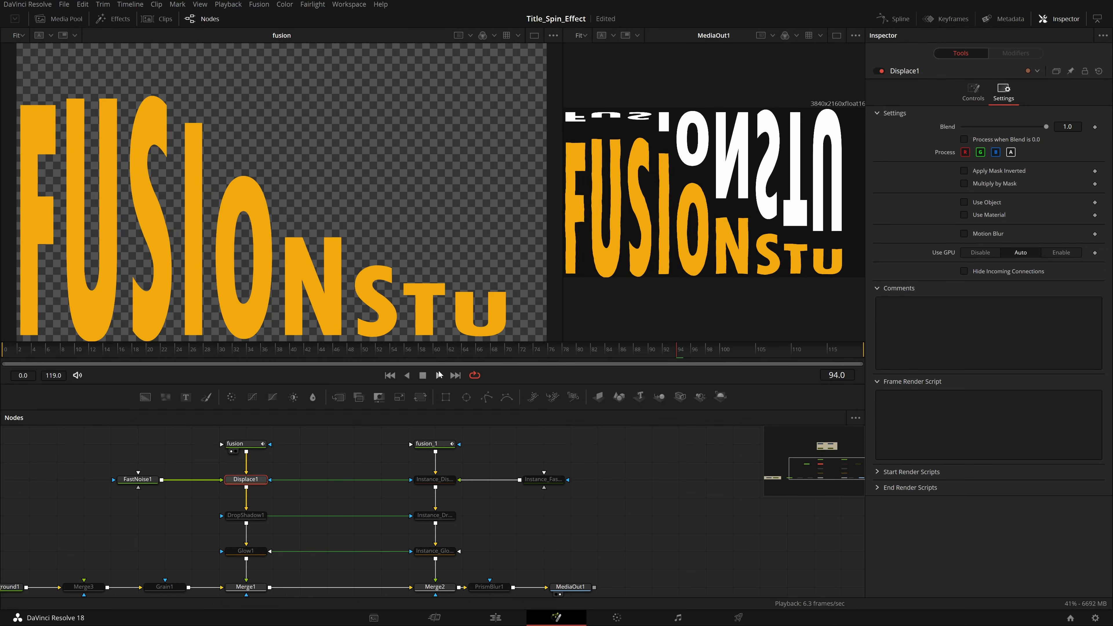
click(424, 375)
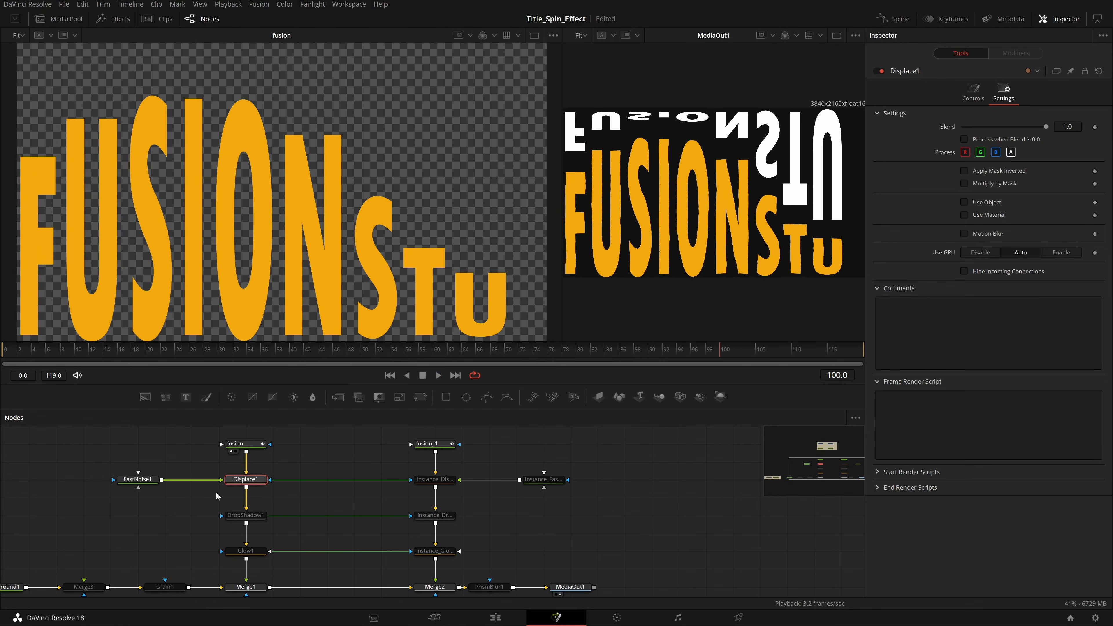
key(1)
key(space)
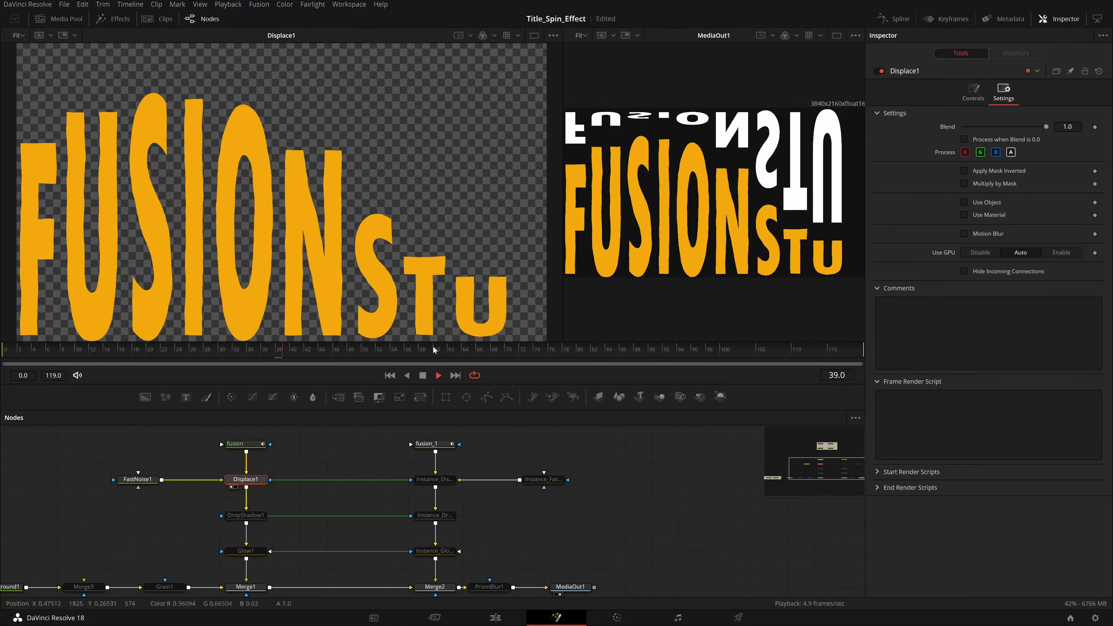
click(423, 376)
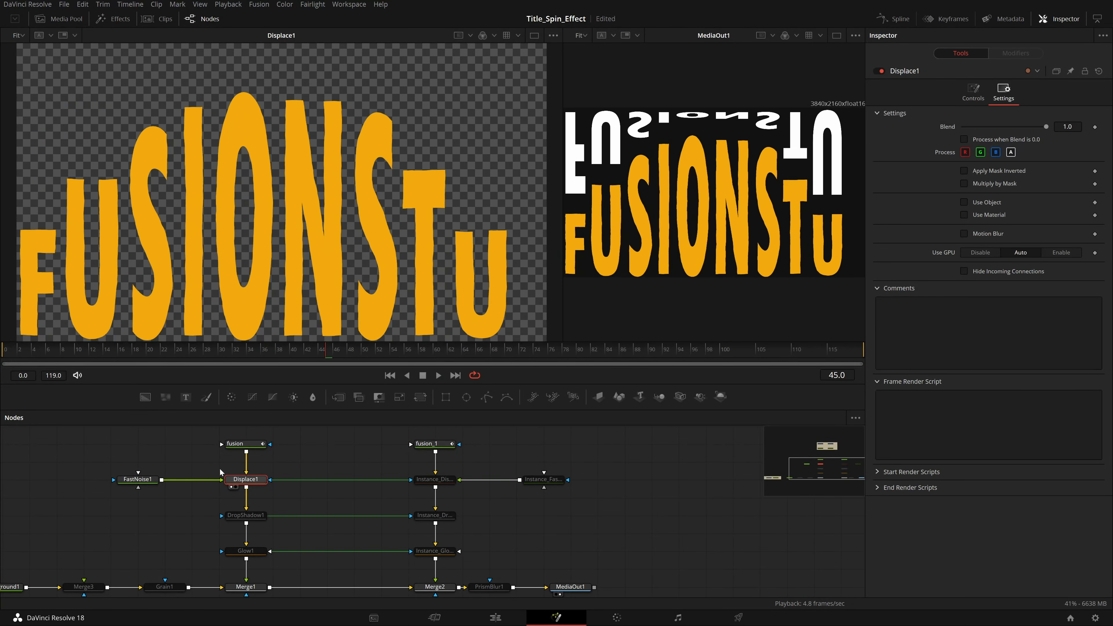
Step: Try setting Displace1's linked X and Y Refraction to -0.0026 and undo it
click(959, 94)
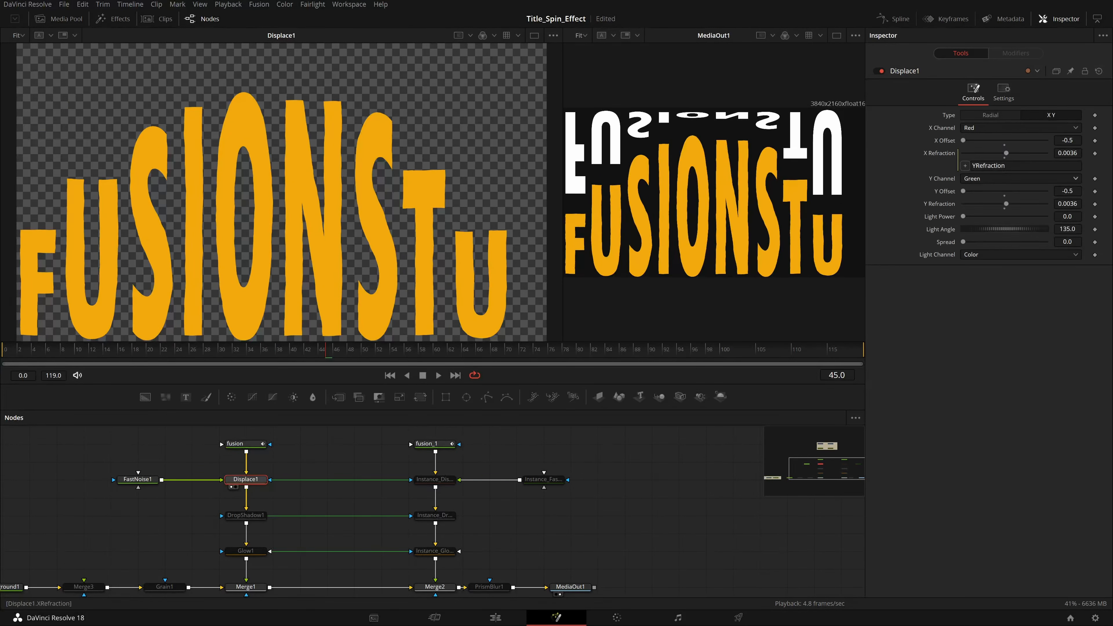
mouse_move(1006, 204)
mouse_down()
mouse_move(1026, 204)
mouse_move(1003, 204)
mouse_up()
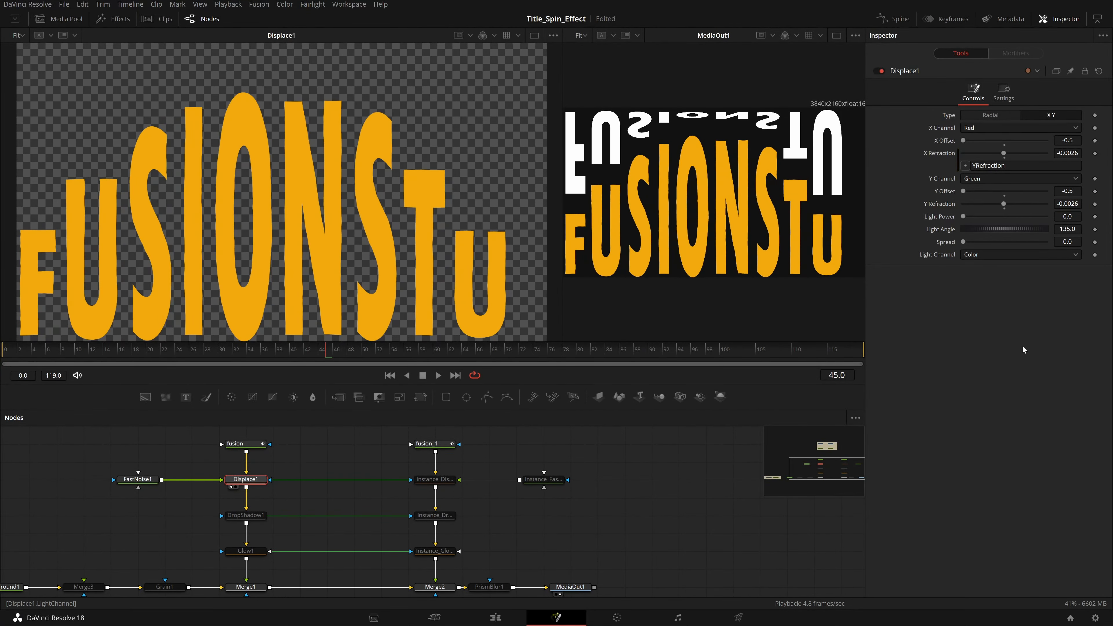
key(ctrl+z)
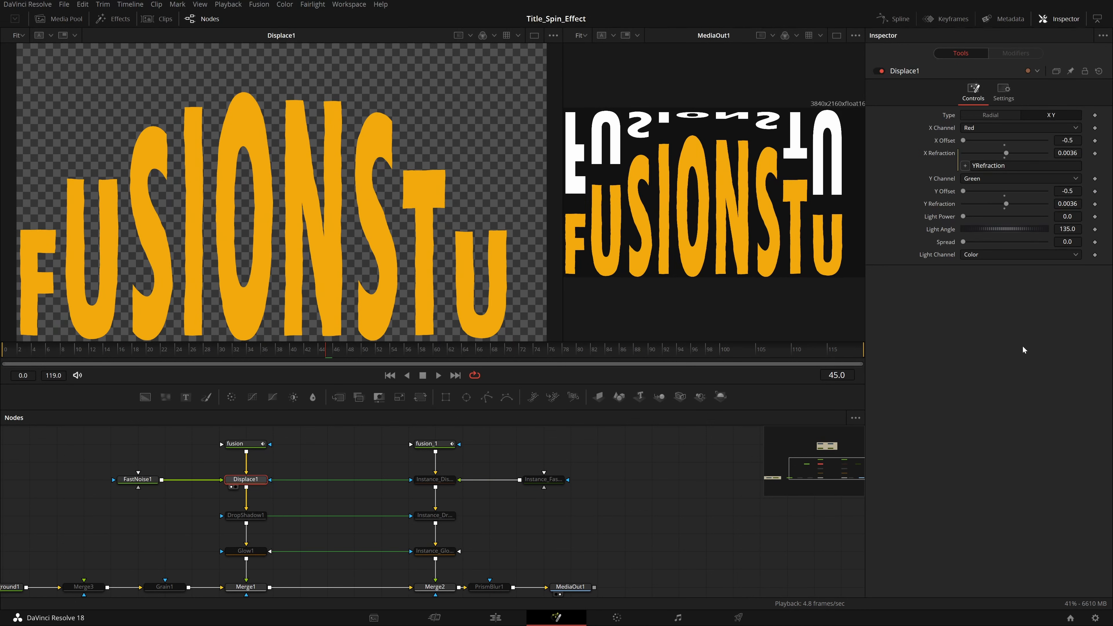
Step: Try pasting a duplicate of FastNoise1 and Displace1 into empty space beside the second chain and undo it
drag(268, 477, 125, 463)
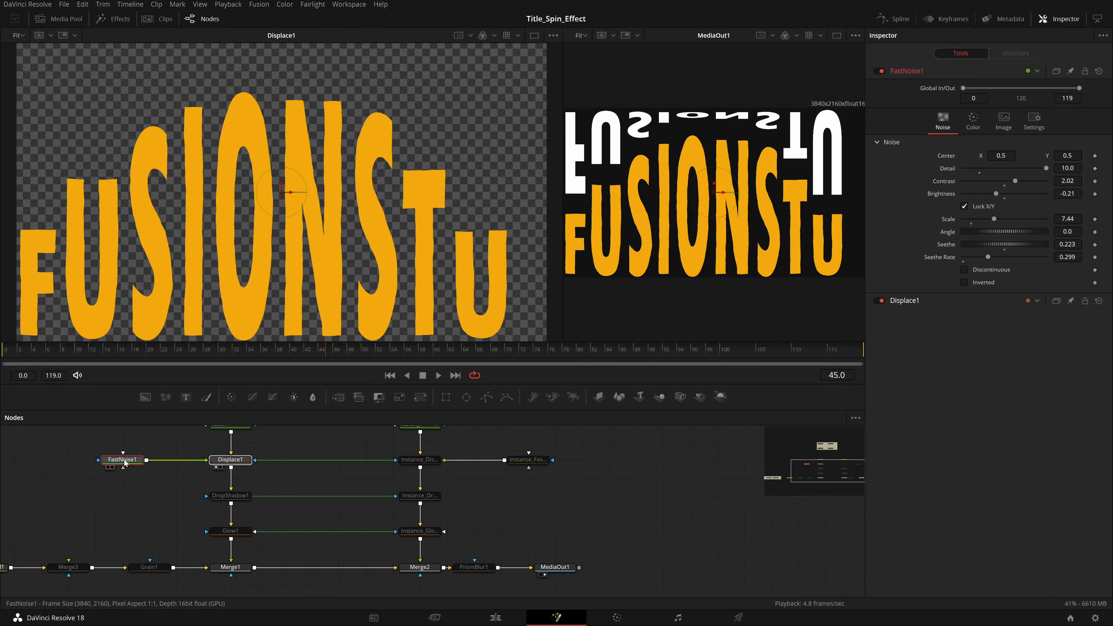
click(604, 508)
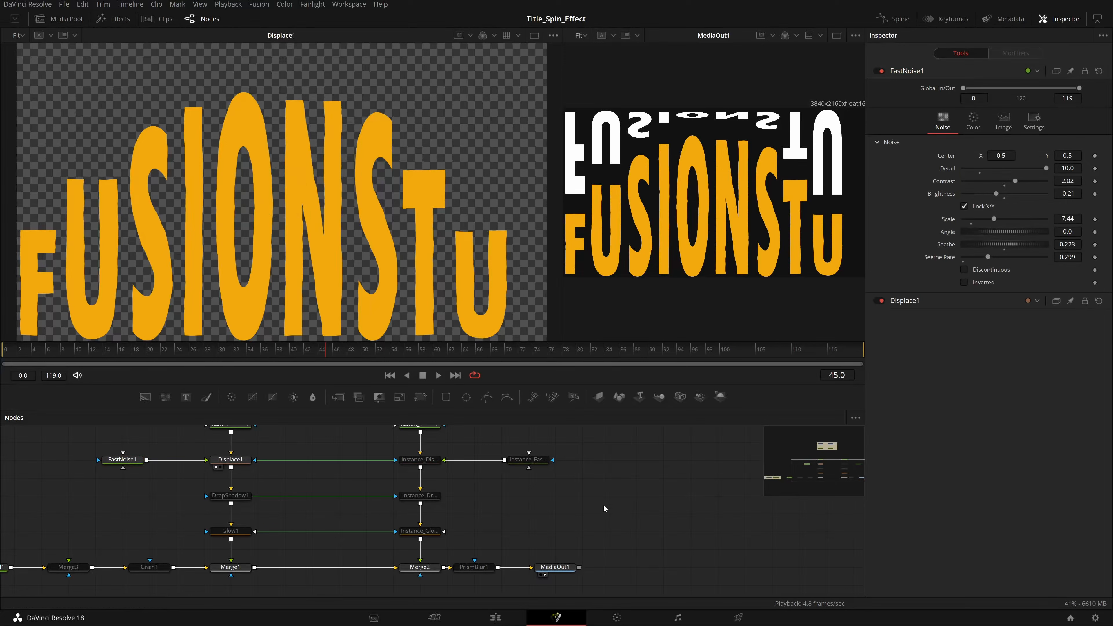
drag(633, 498, 504, 498)
key(ctrl+v)
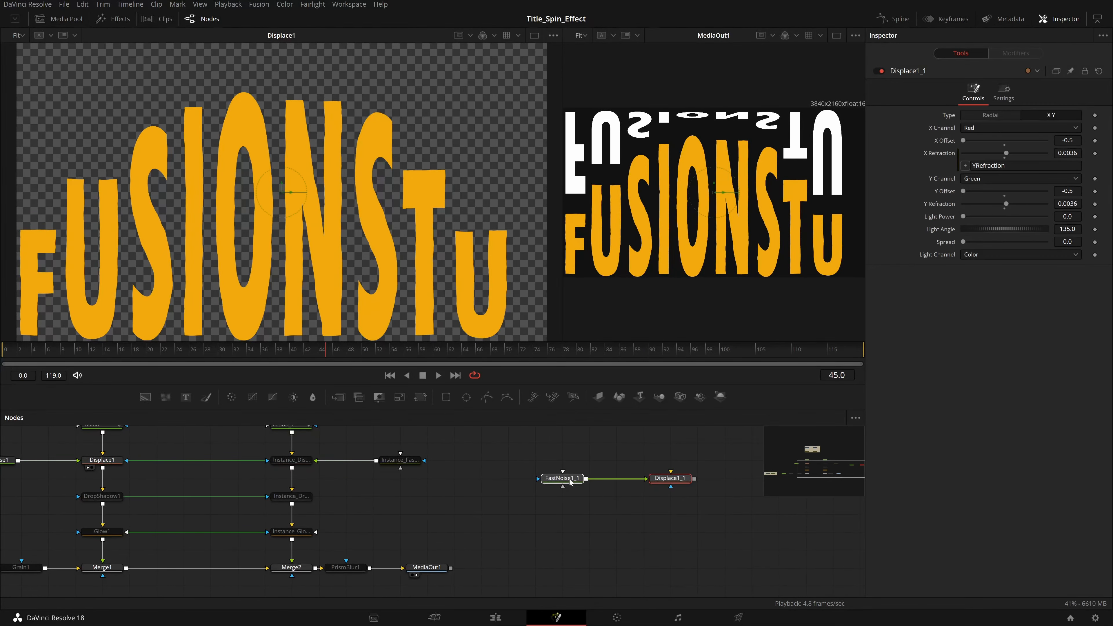
key(ctrl+z)
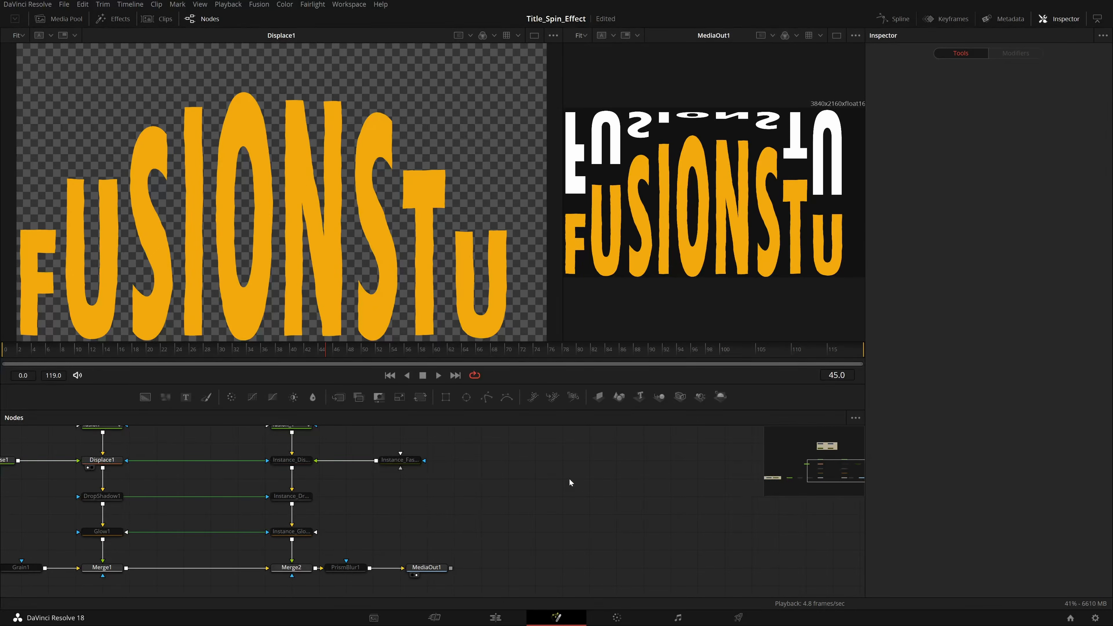
Step: Try pasting FastNoise1 and Displace1 as linked instances into empty space beside the second chain, and delete the pasted pair
key(ctrl+shift+v)
drag(570, 482, 516, 499)
drag(139, 478, 227, 478)
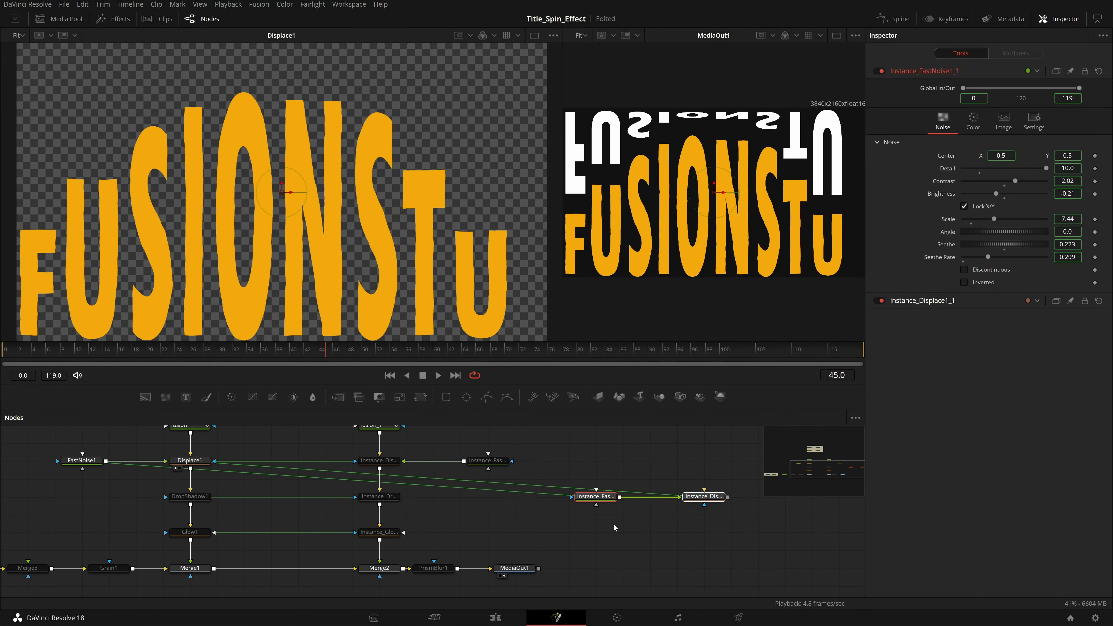
drag(758, 557, 537, 482)
key(Delete)
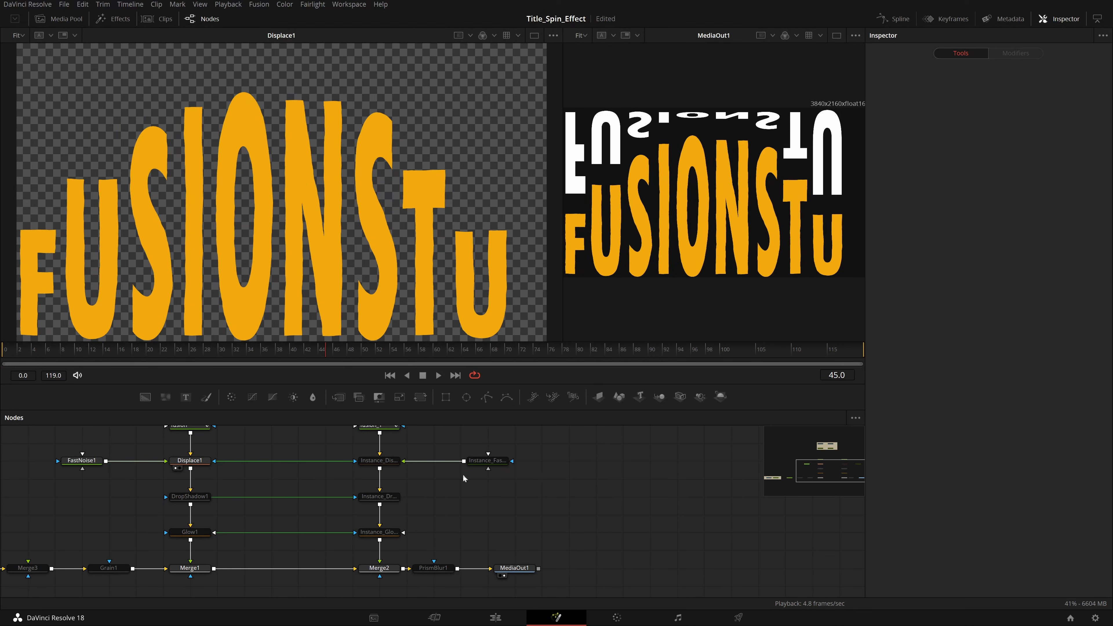
Step: Enable the Instance_Displace1 and Instance_FastNoise1 nodes in the second title's chain
click(203, 461)
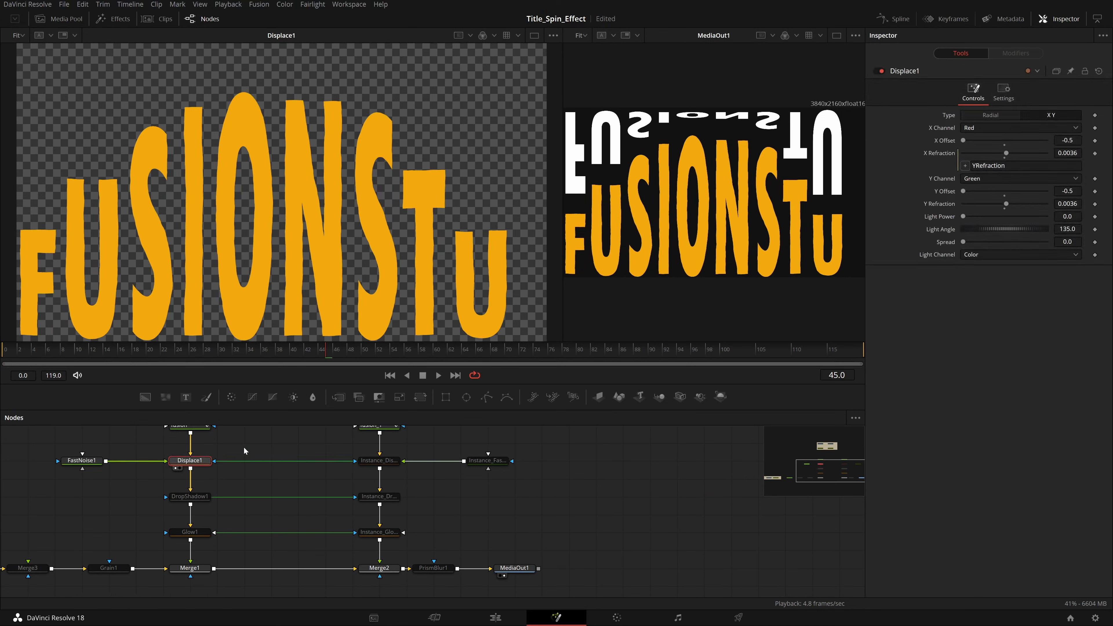
click(350, 452)
drag(547, 482, 284, 460)
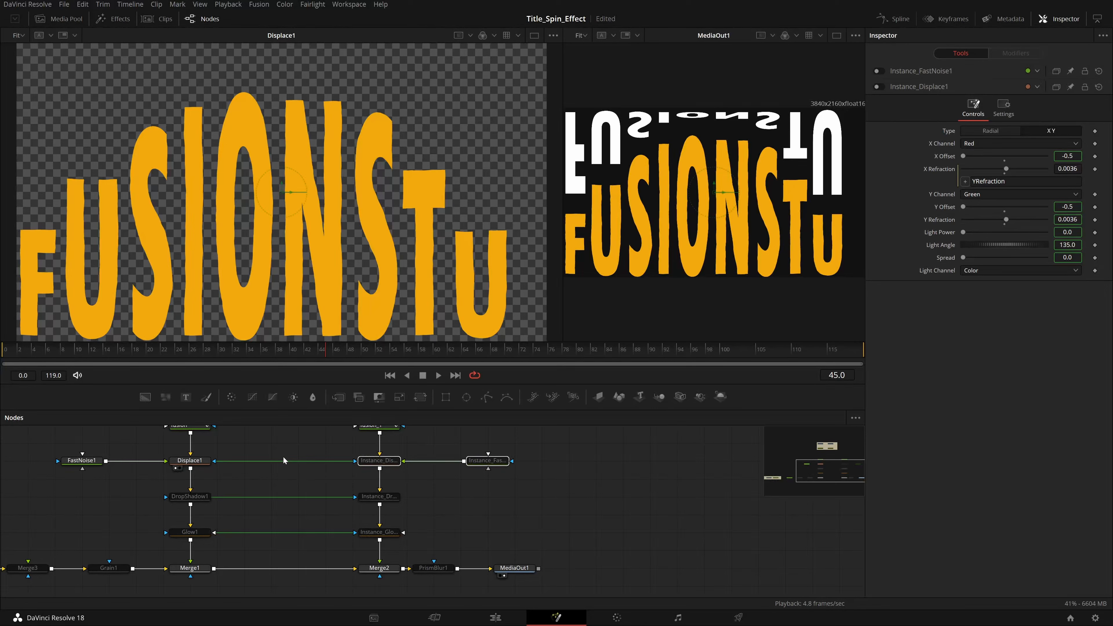
key(ctrl+p)
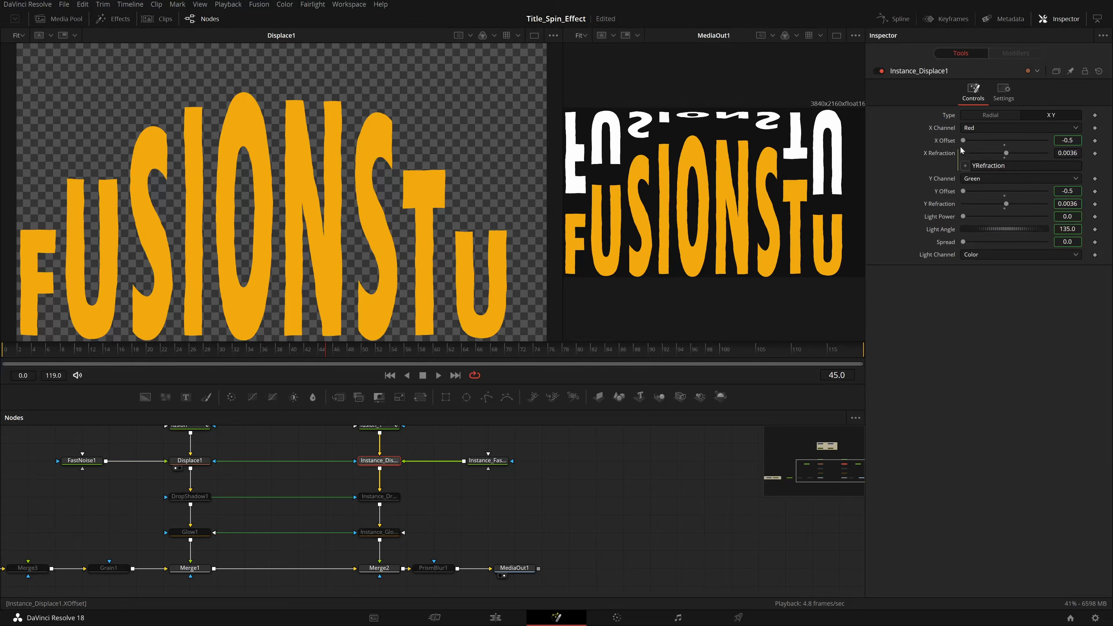
Step: Try deinstancing Instance_Displace1's X Offset and setting it to -0.183, and undo both changes
right_click(942, 141)
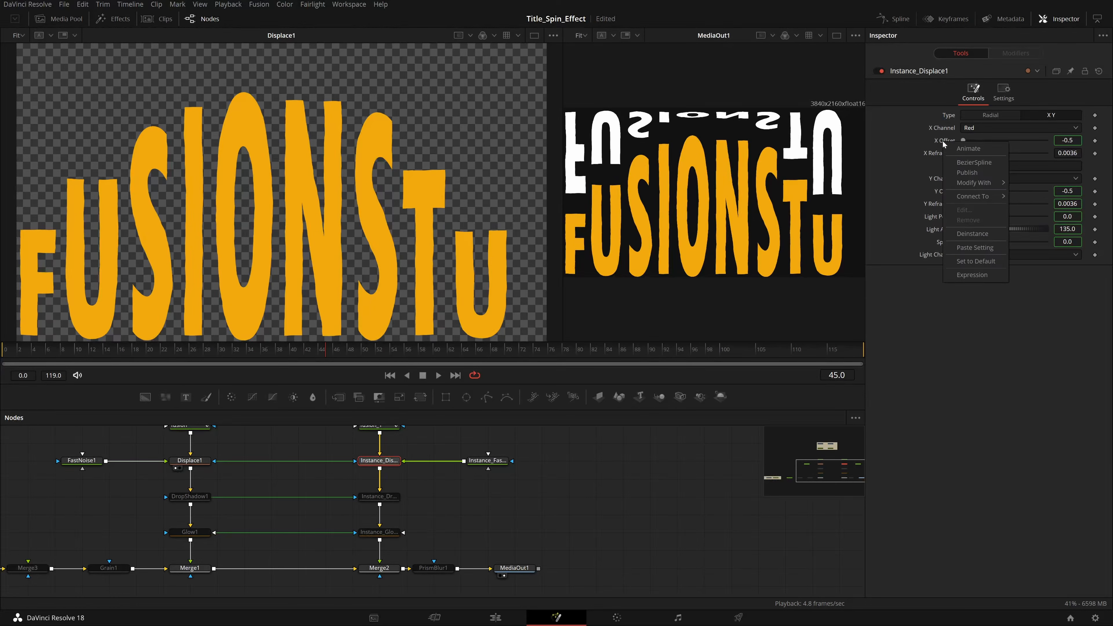
click(978, 236)
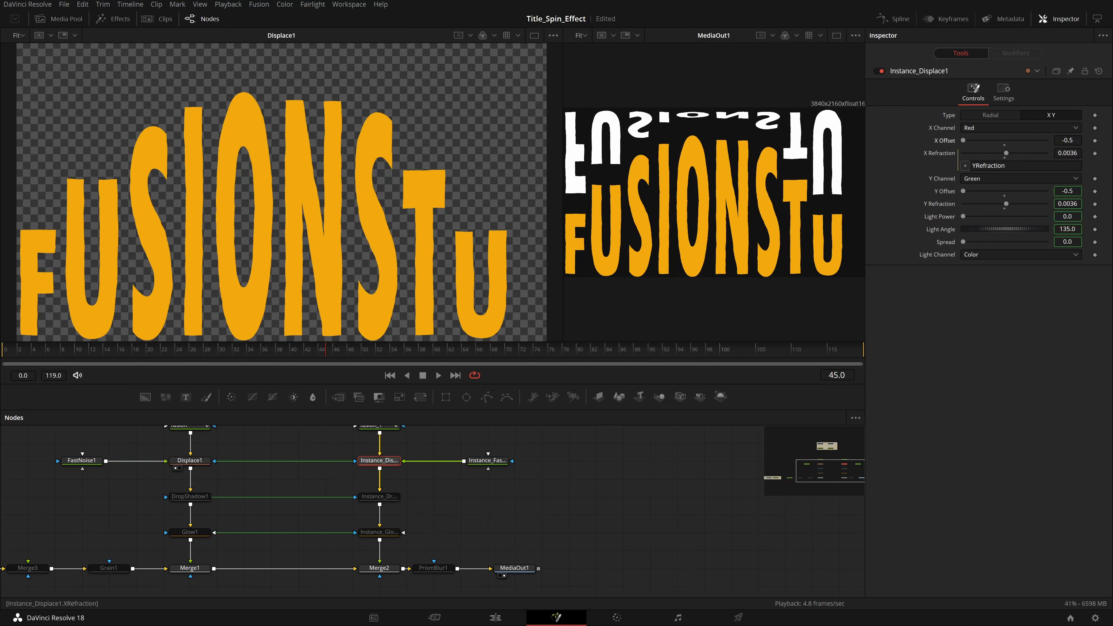
mouse_move(1068, 142)
mouse_down()
mouse_move(1104, 144)
mouse_move(1056, 142)
mouse_up()
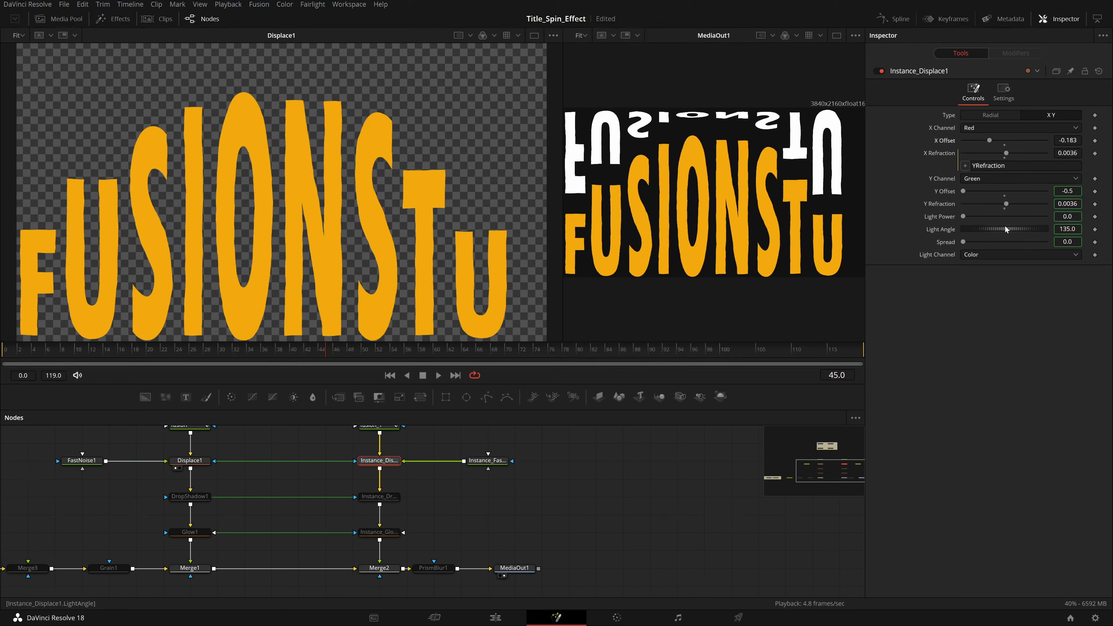
key(ctrl+z)
key(ctrl+z)
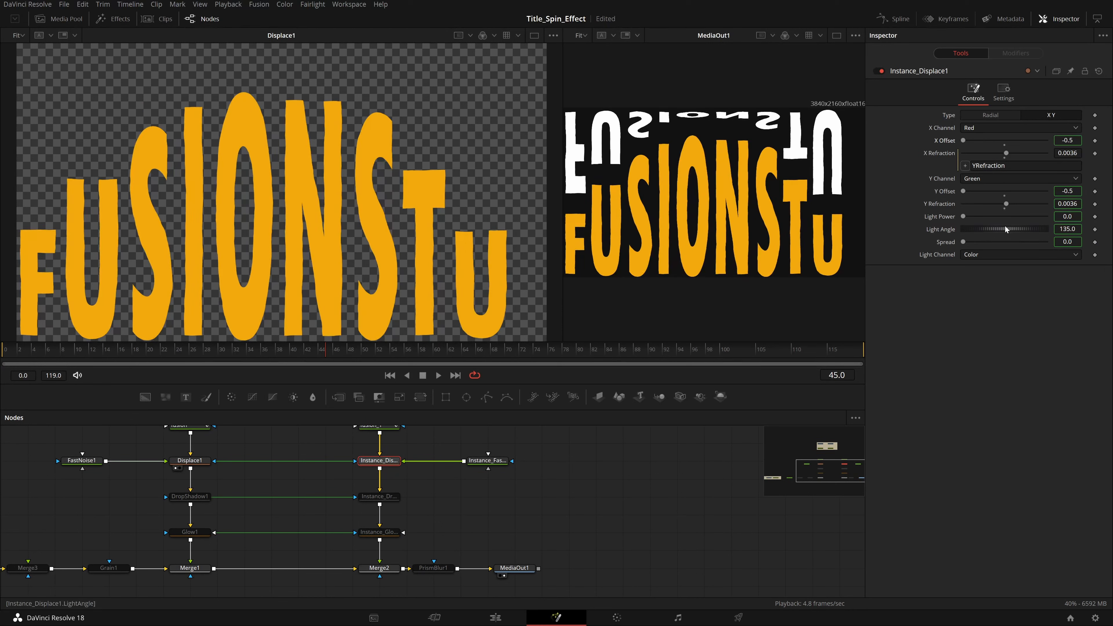
ctrl+click(488, 460)
mouse_move(383, 460)
mouse_down()
mouse_move(356, 459)
mouse_move(382, 460)
mouse_up()
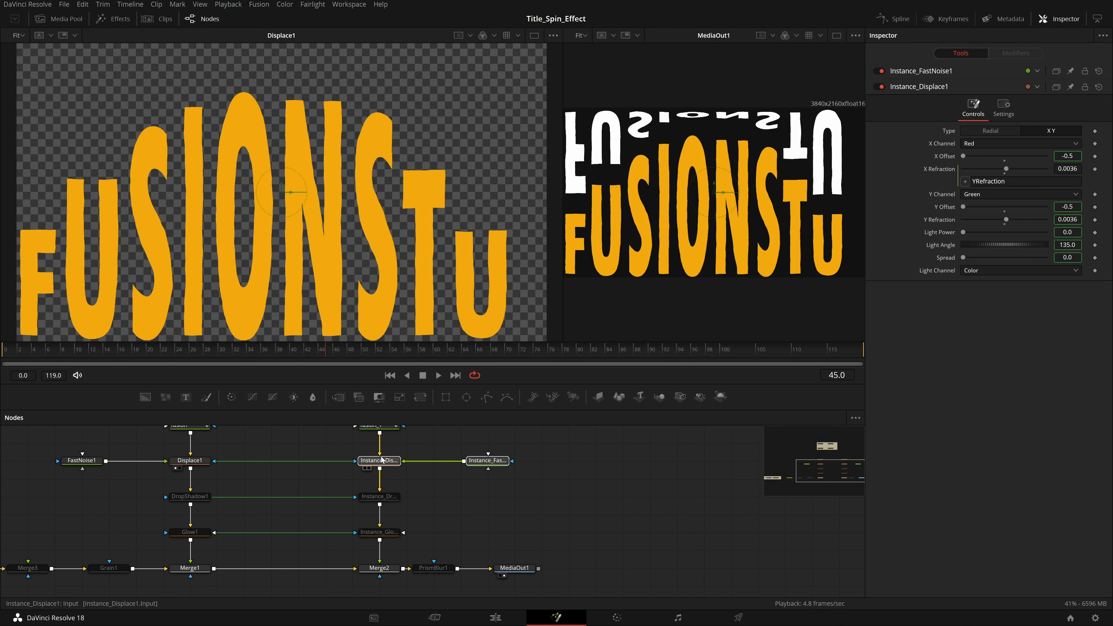
click(467, 497)
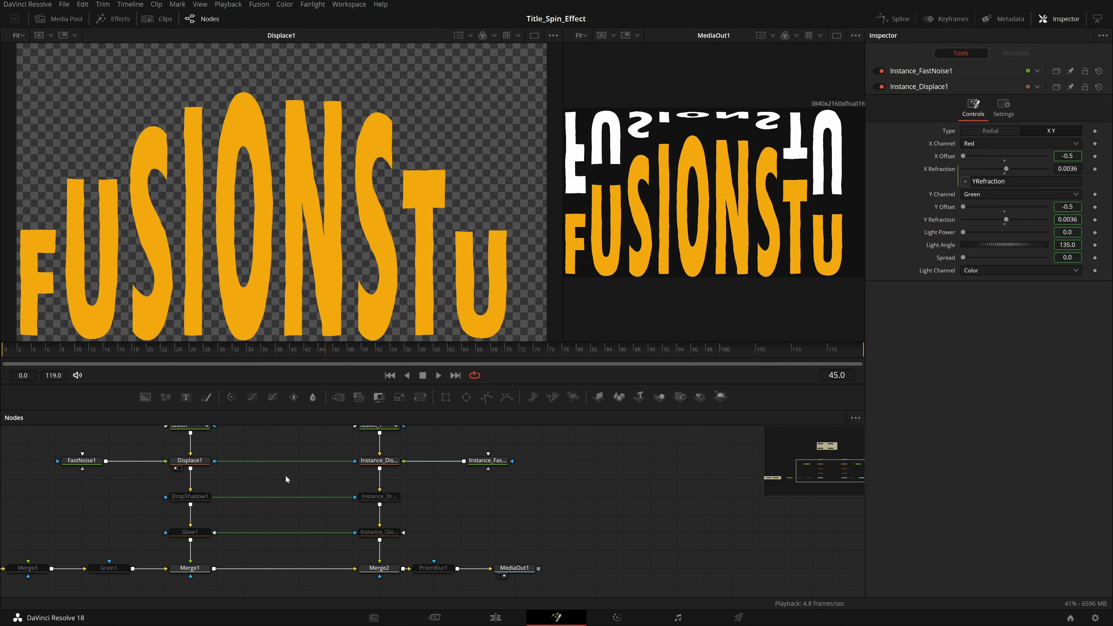
Step: Enable the DropShadow1 and Glow1 nodes in the first title's chain
scroll(480, 515, down, 2)
scroll(479, 516, left, 2)
click(211, 474)
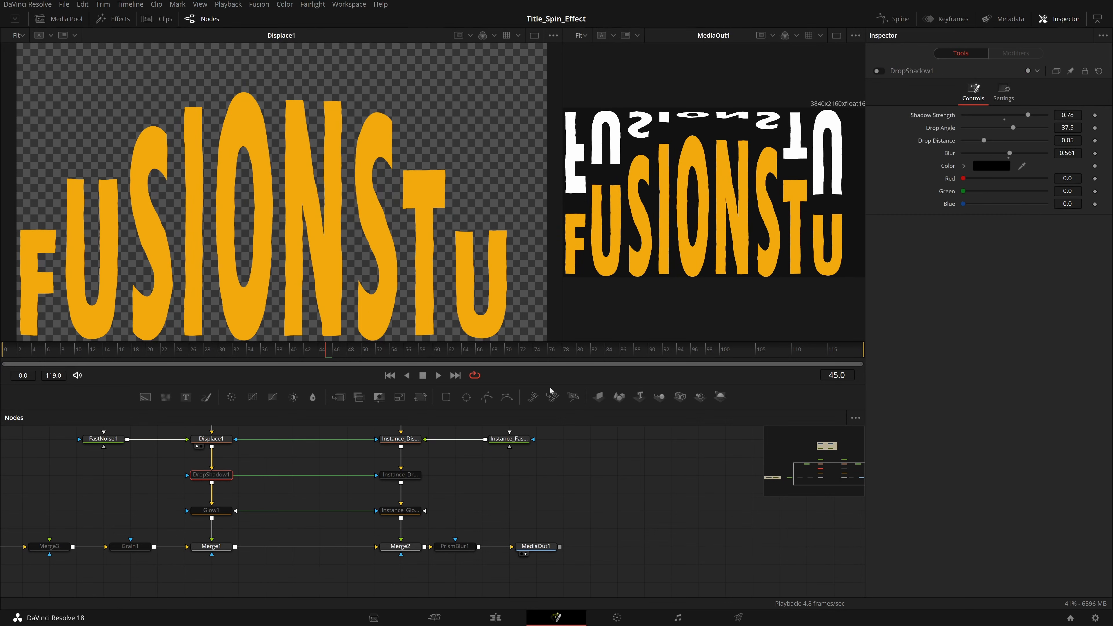
click(878, 71)
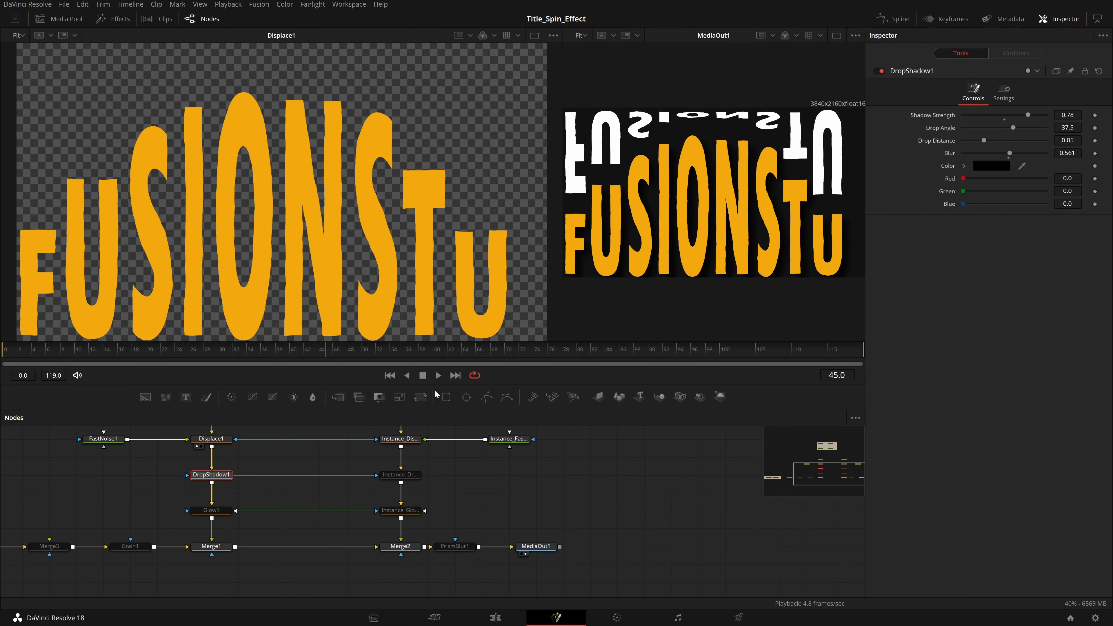
click(215, 508)
click(878, 71)
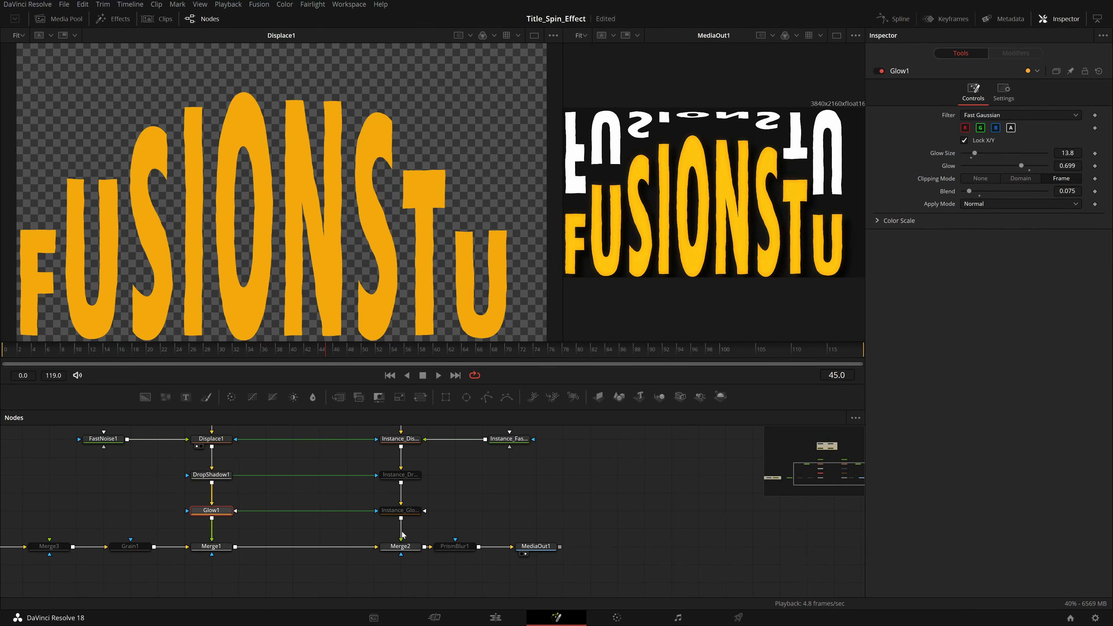
Step: Enable Instance_DropShadow1 and Instance_Glow1 in the second title's chain and save the project
drag(439, 469, 374, 516)
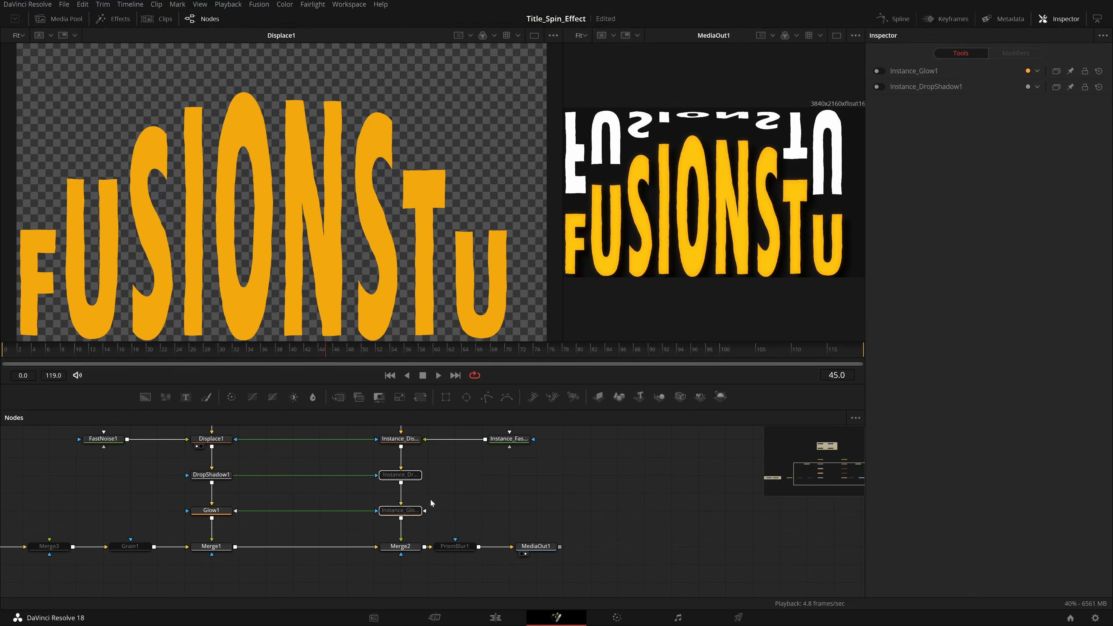
key(ctrl+p)
key(ctrl+s)
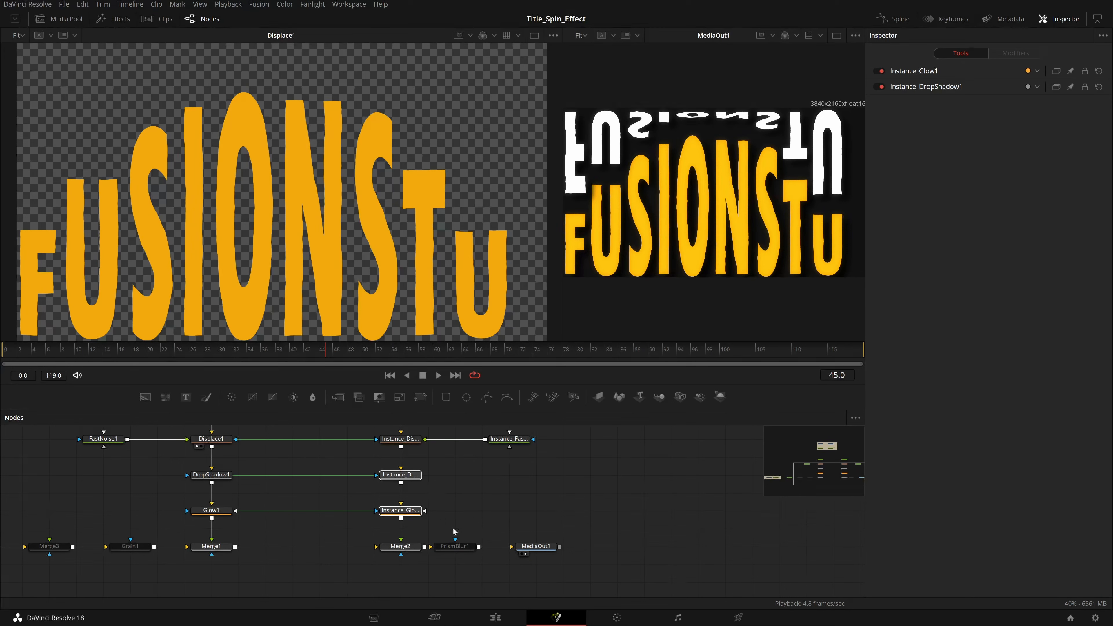
Step: Enable the PrismBlur1 node before MediaOut1 and show the MediaOut1 output in a single large viewer
drag(460, 540, 497, 537)
click(495, 544)
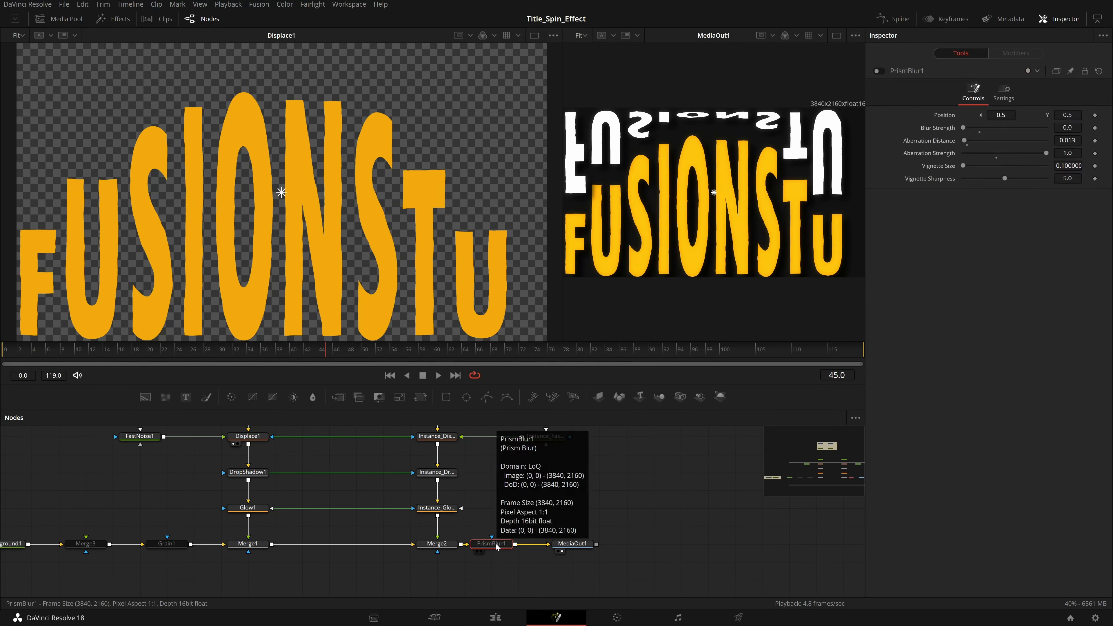
key(ctrl+p)
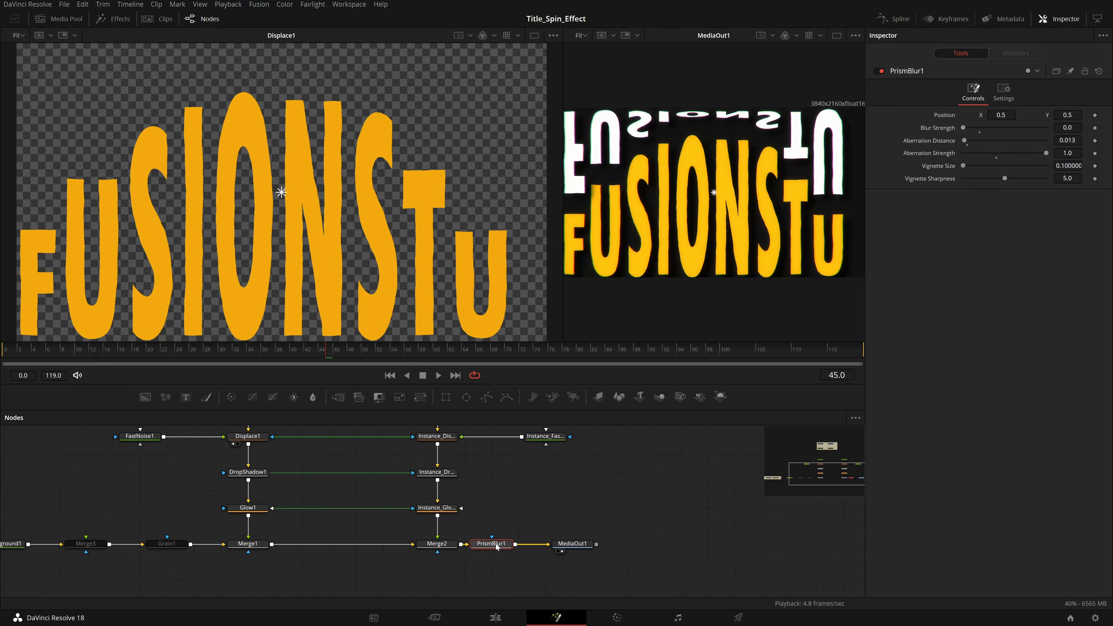
click(836, 35)
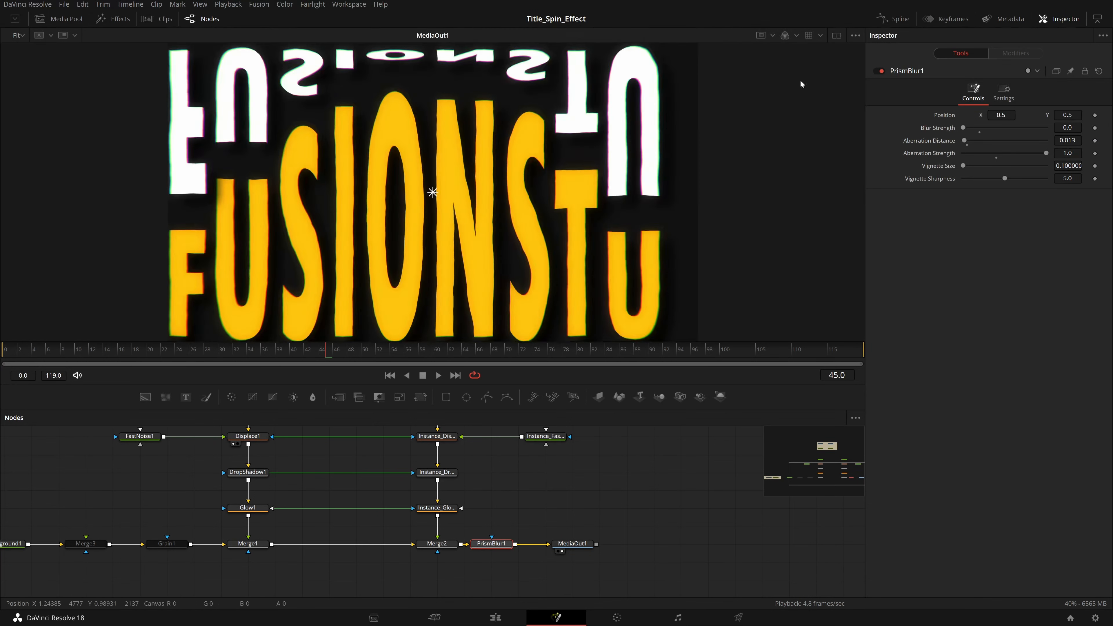
Step: Compare the MediaOut1 output with and without PrismBlur1, leaving the node enabled
key(ctrl+p)
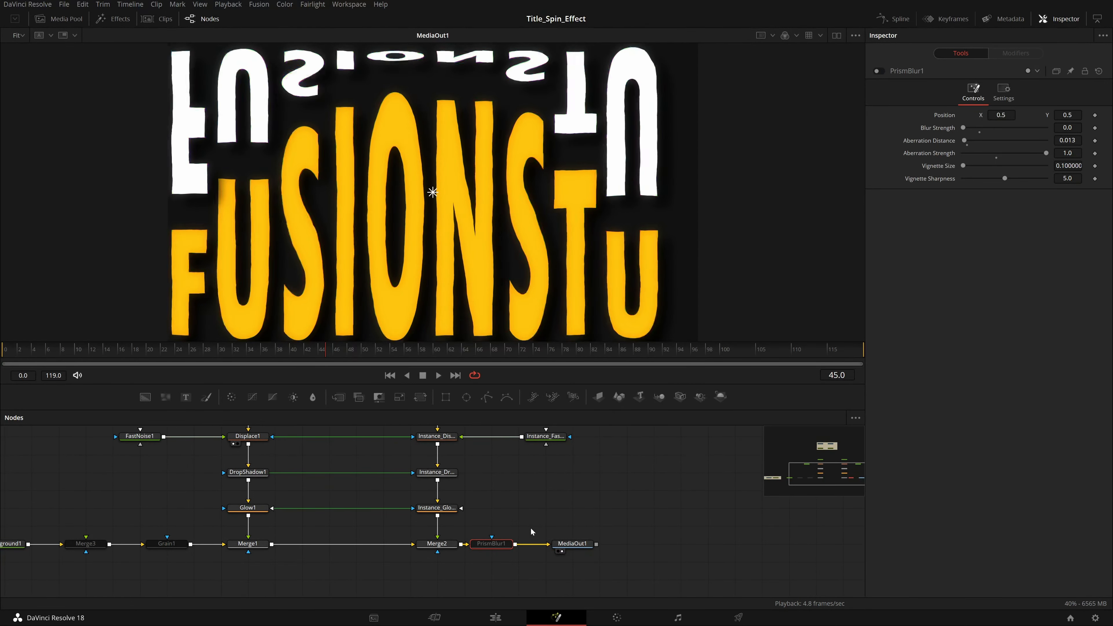
key(ctrl+p)
key(ctrl+p)
key(ctrl+p)
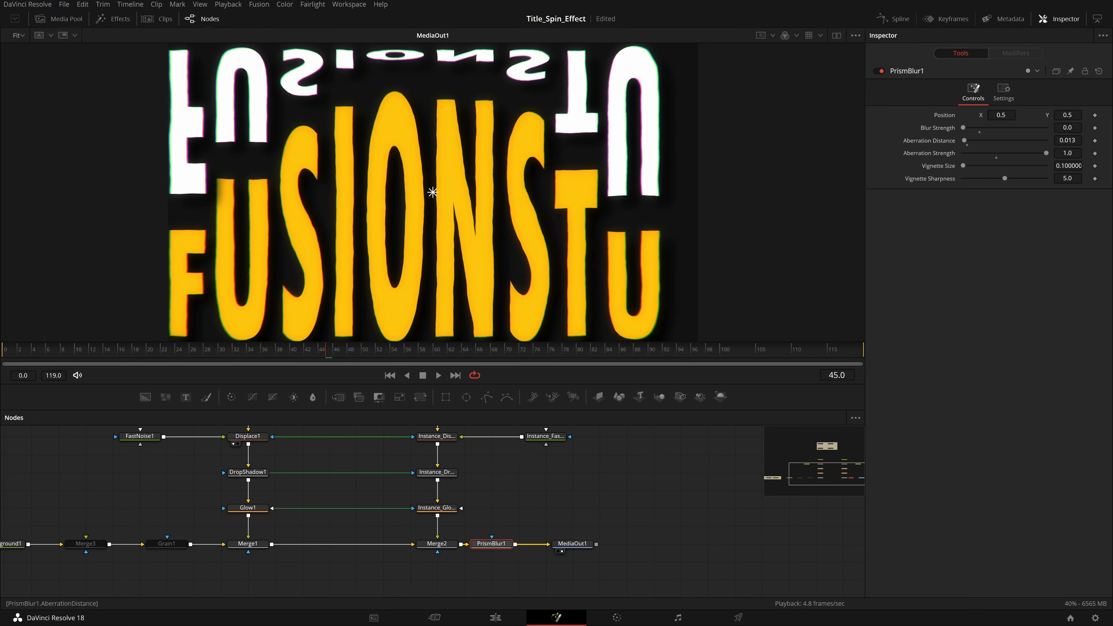
Step: Try adjusting PrismBlur1's Aberration Distance and restore it to 0.013
mouse_move(1067, 141)
mouse_down()
mouse_move(1079, 140)
mouse_move(1068, 141)
mouse_up()
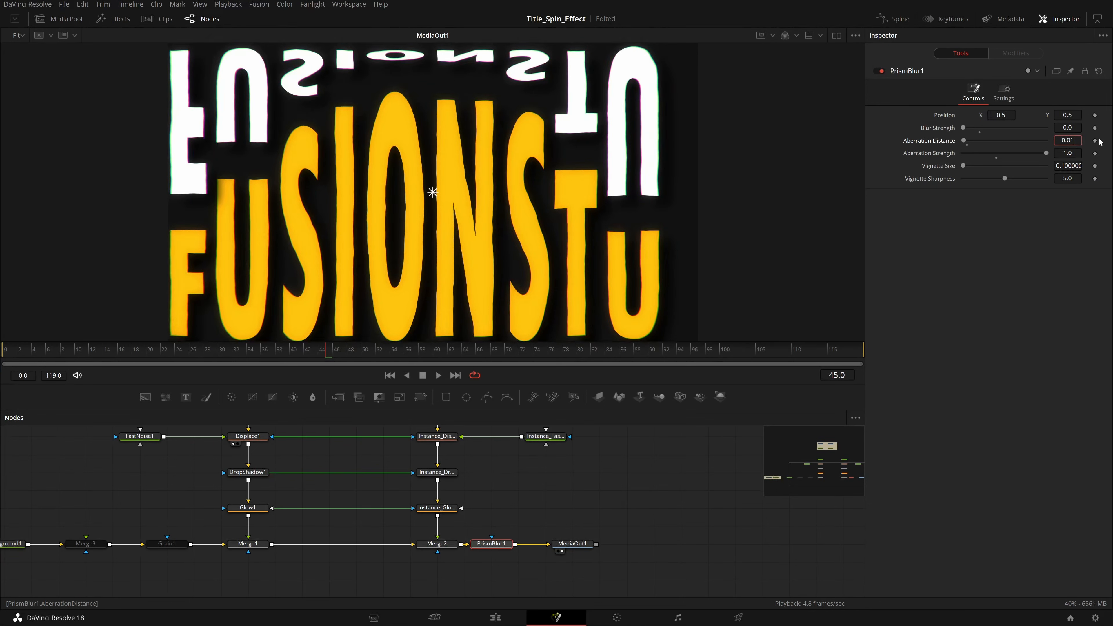
text(0.013)
key(Tab)
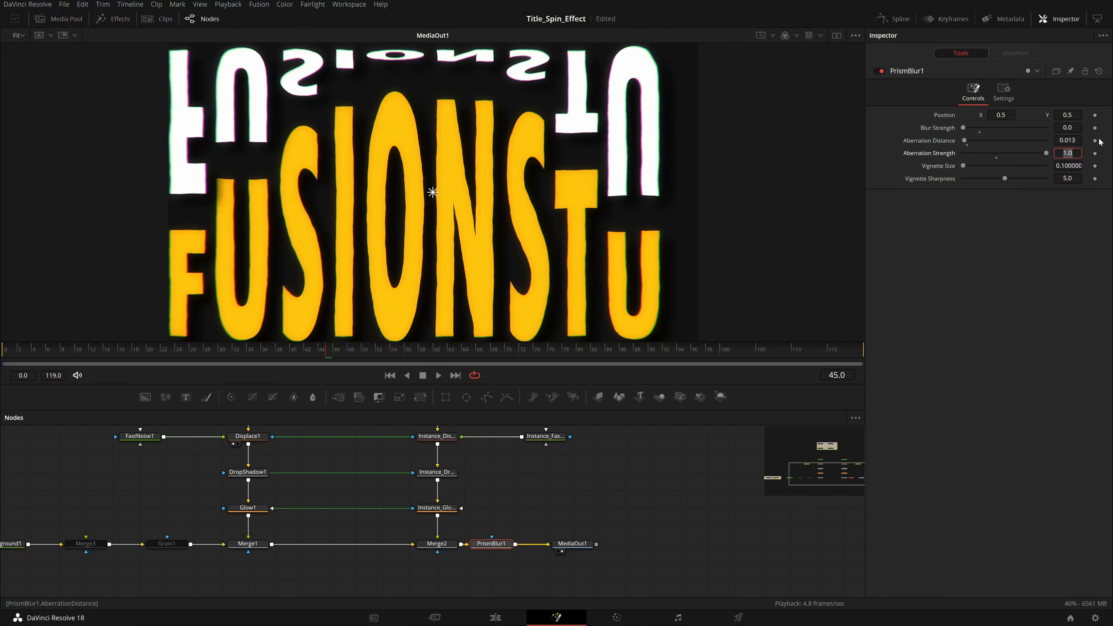
Step: Play the composite briefly in the MediaOut1 viewer and move the playhead to frame 35
scroll(614, 491, up, 5)
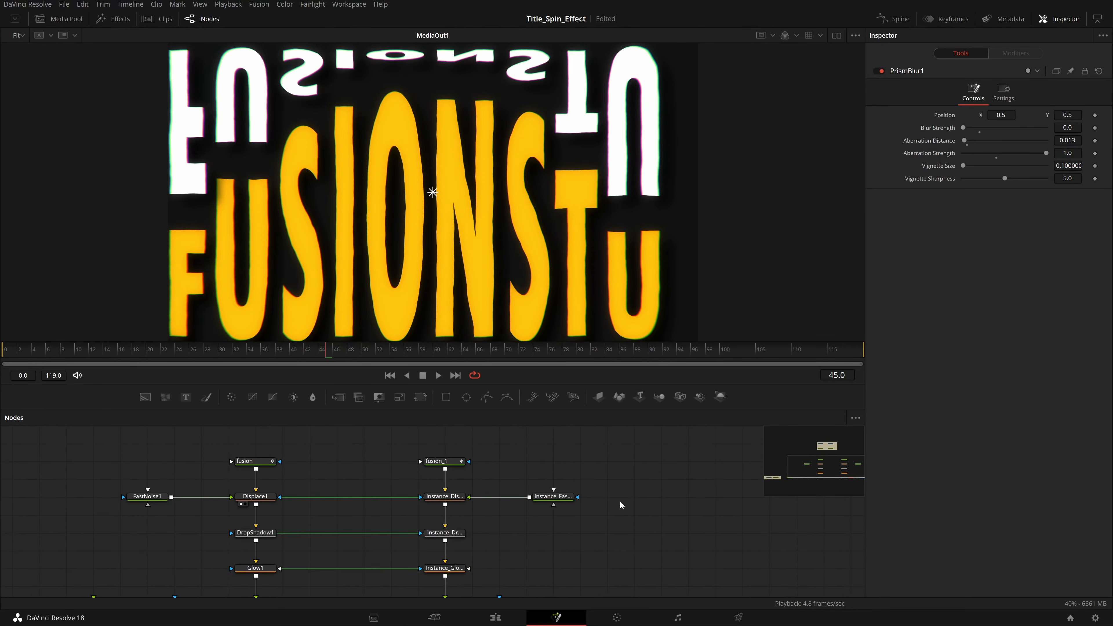
scroll(594, 502, down, 5)
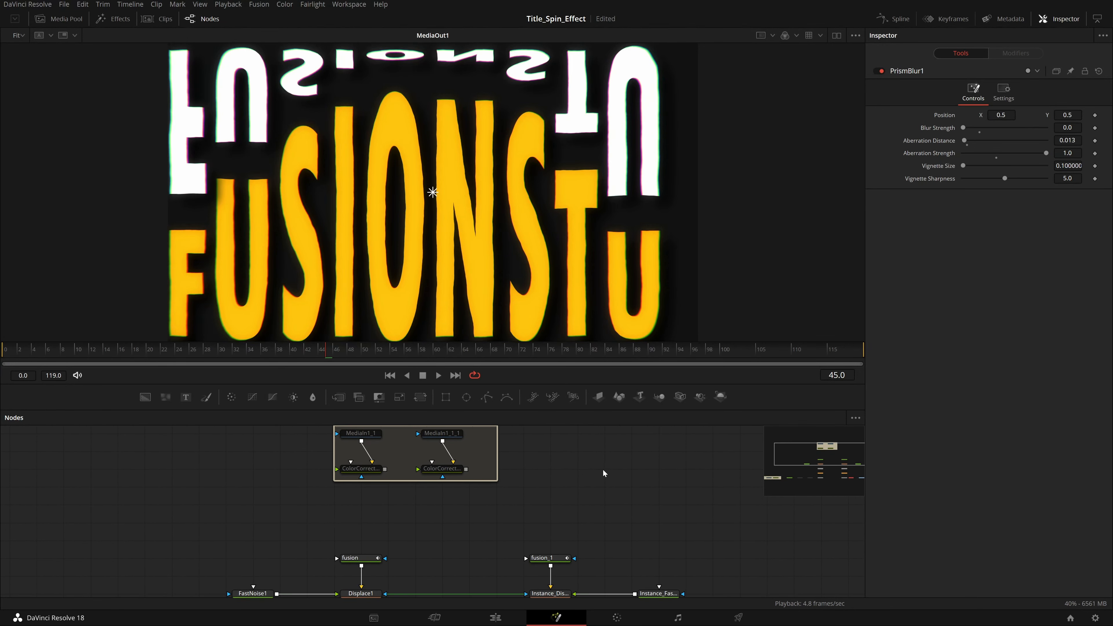
click(439, 375)
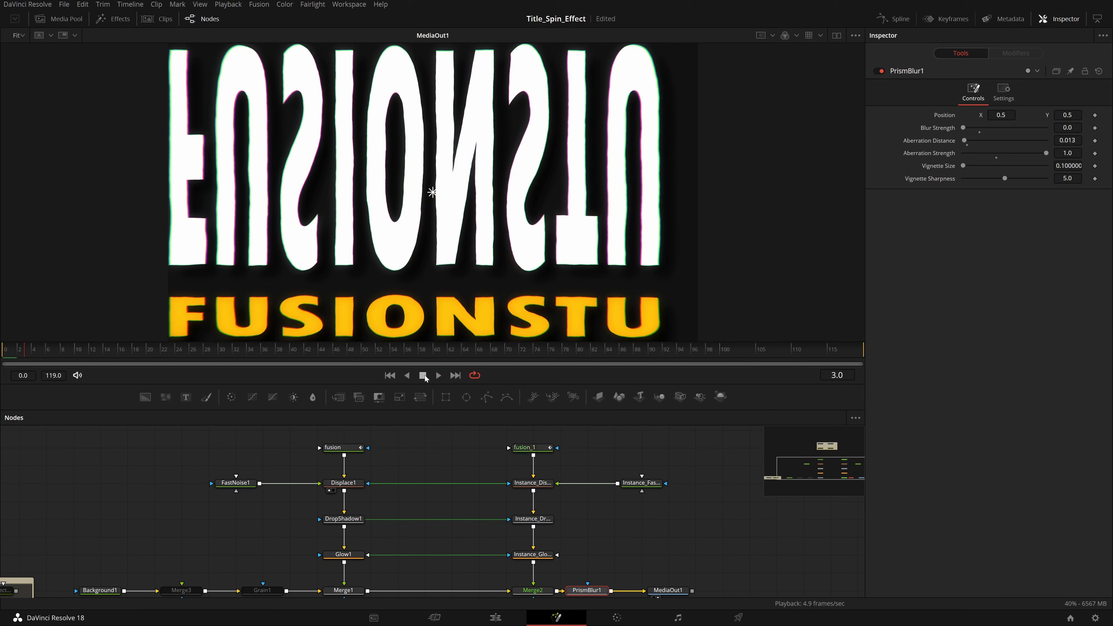
click(423, 377)
click(100, 355)
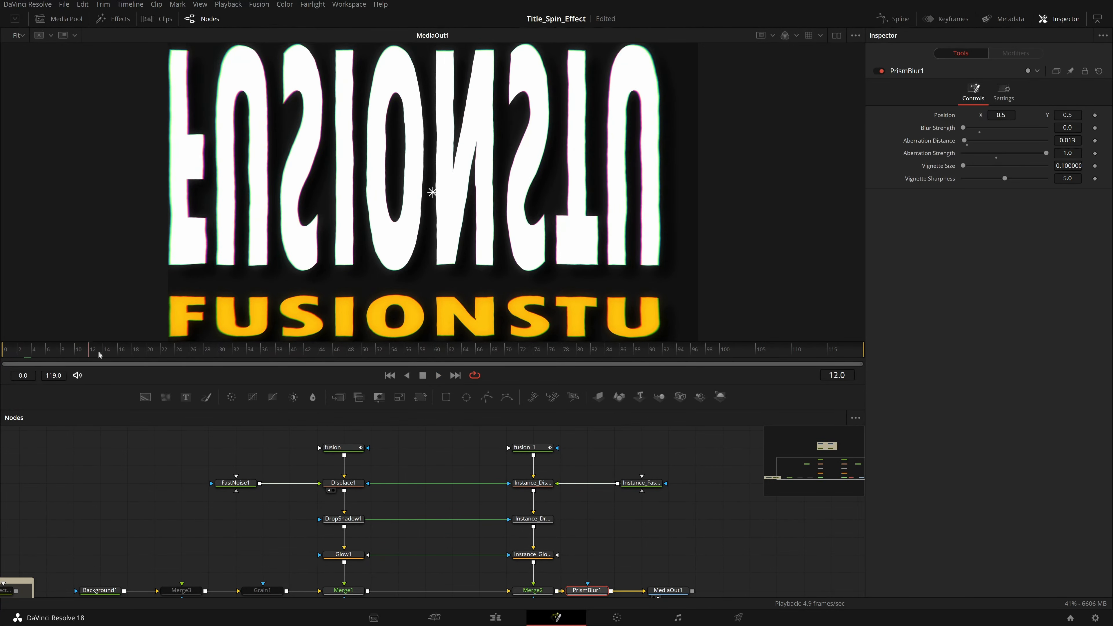
mouse_move(243, 356)
mouse_down()
mouse_move(312, 359)
mouse_move(254, 364)
mouse_up()
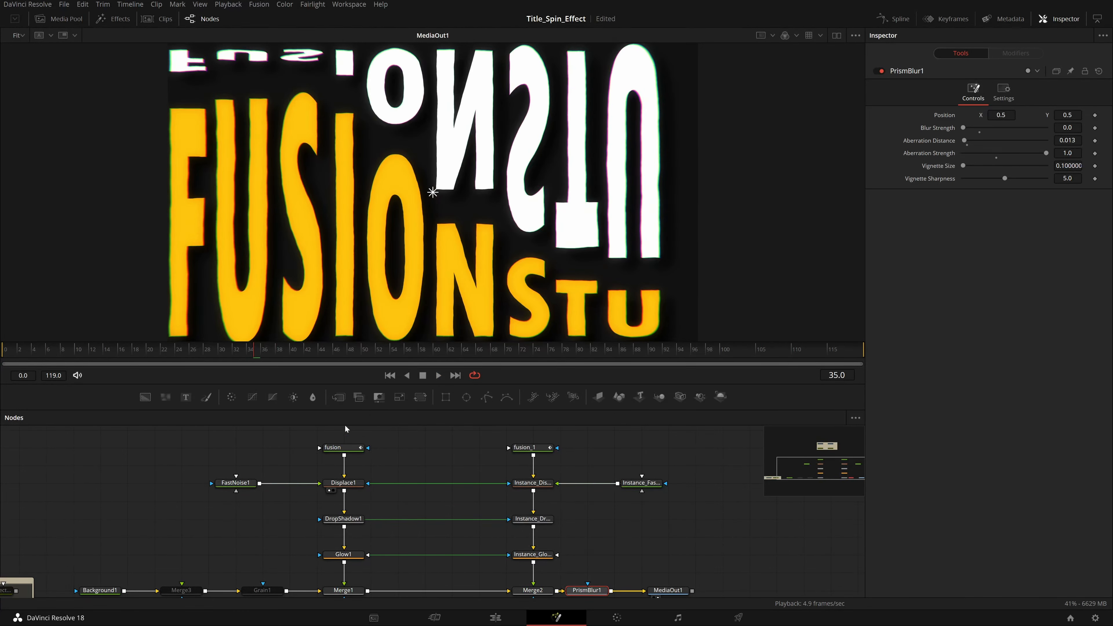
Step: Enable the two MediaIn nodes and two ColorCorrector nodes in the TEXTURE group
drag(344, 424, 354, 533)
drag(385, 498, 377, 542)
drag(400, 451, 434, 504)
drag(532, 494, 526, 461)
click(271, 524)
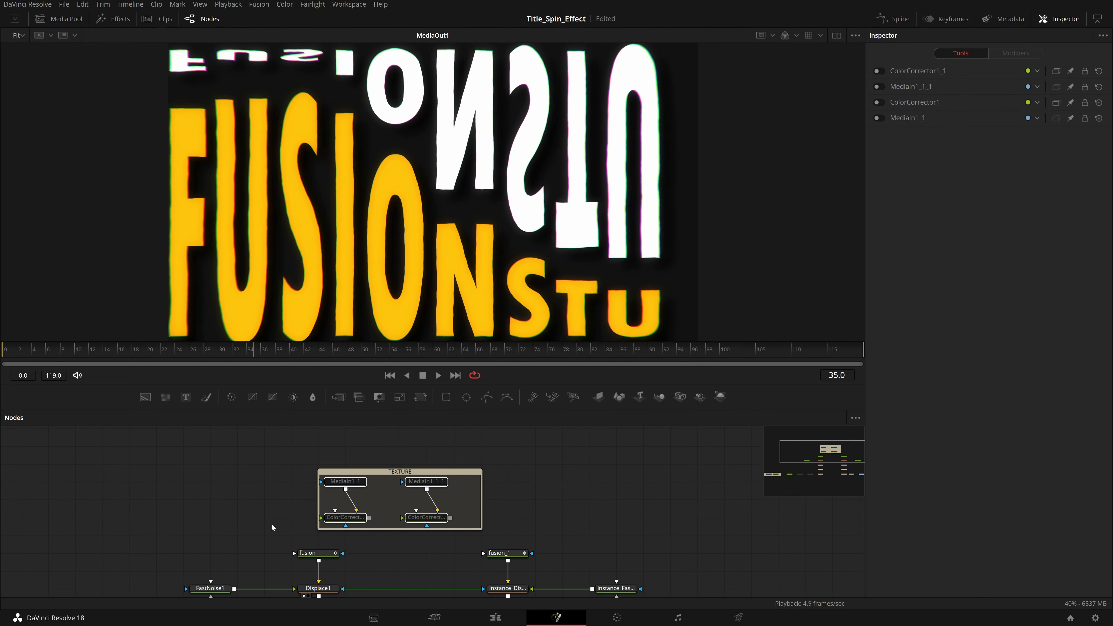
key(ctrl+p)
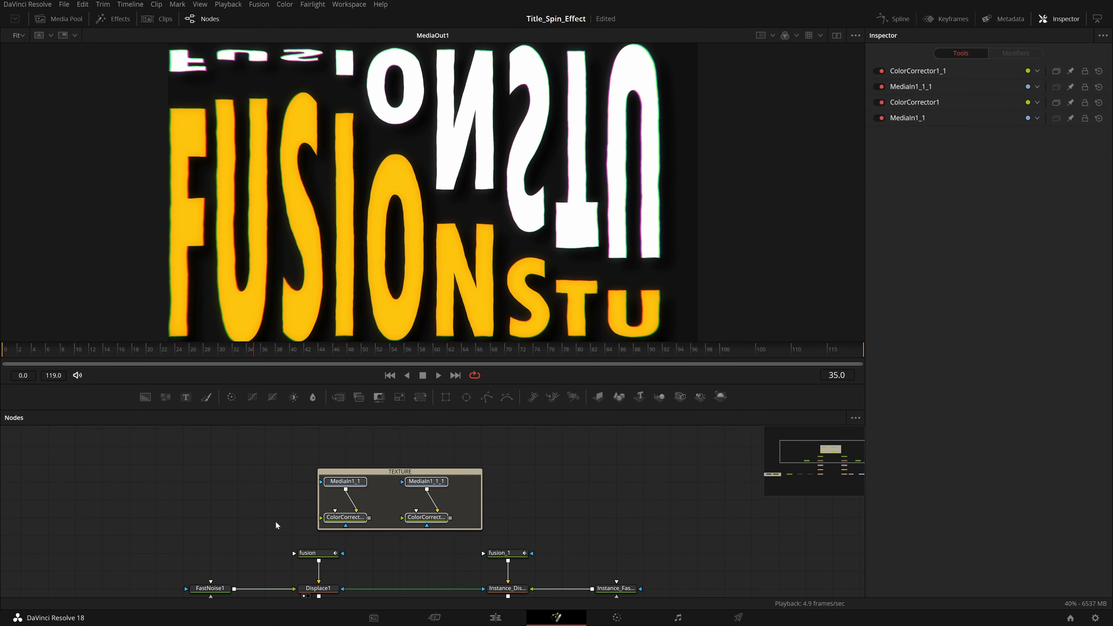
click(544, 463)
Step: Set the fusion text's White Solid Fill type to Image and connect ColorCorrector1 as its Color Image
drag(547, 463, 569, 432)
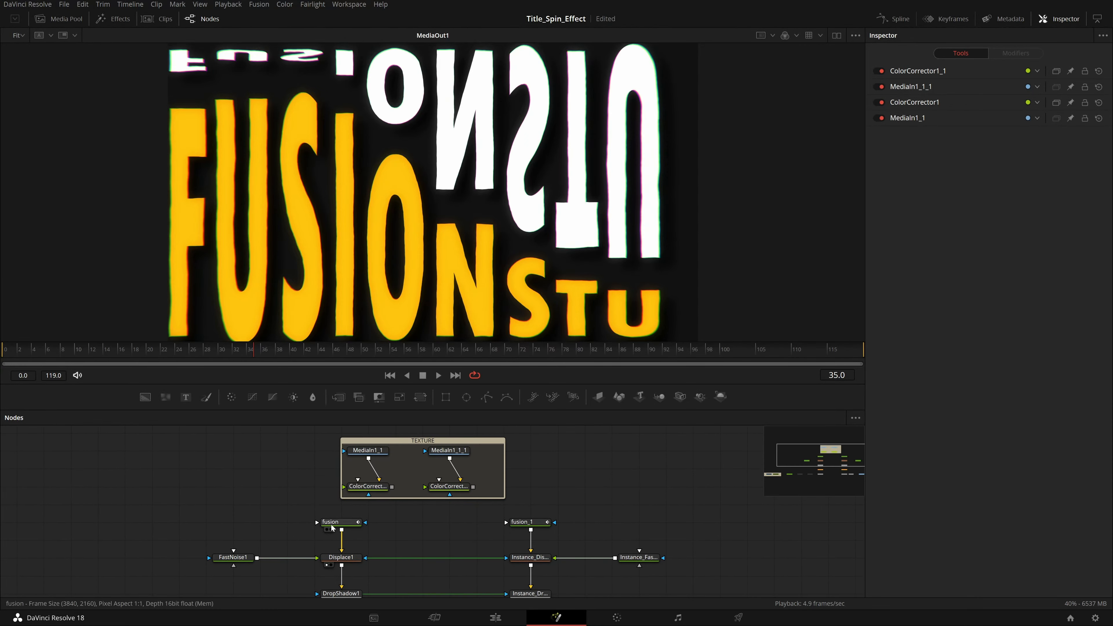
click(318, 526)
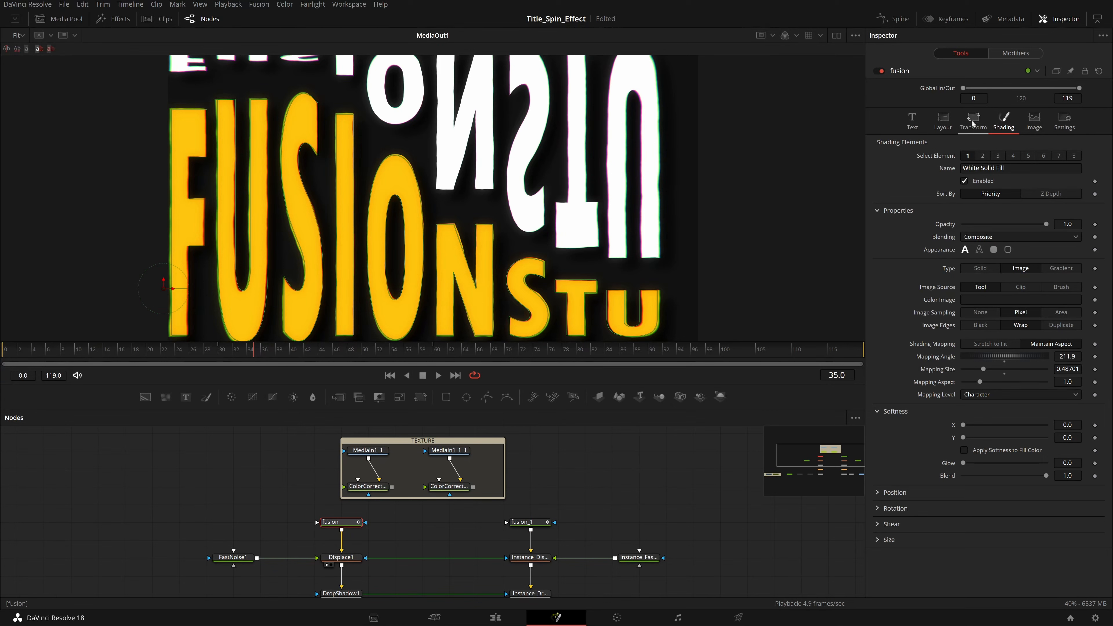
click(980, 269)
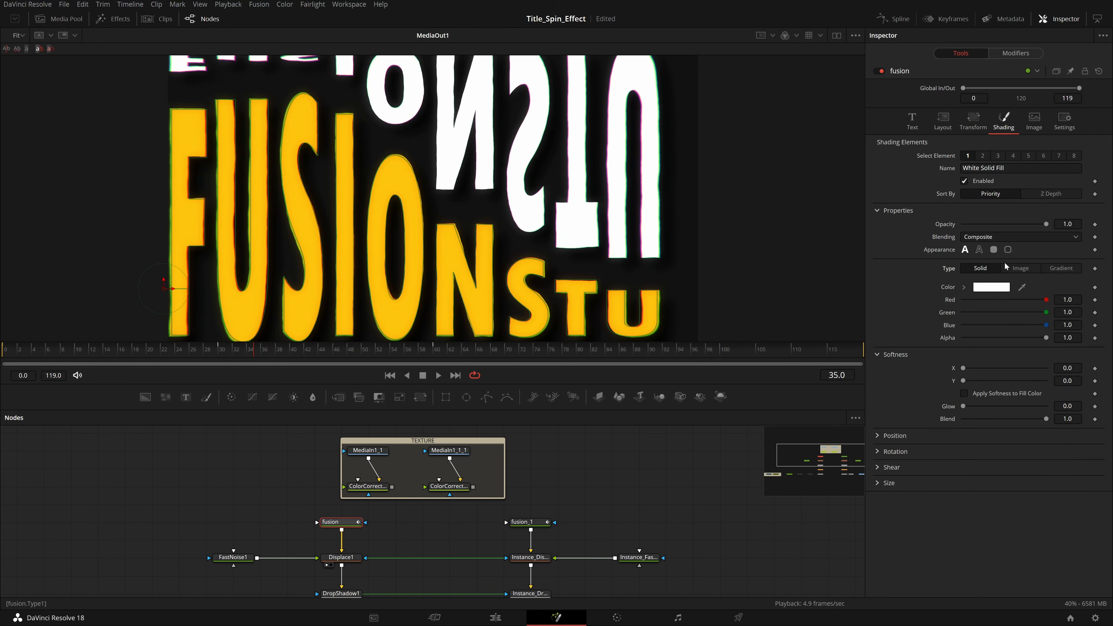
click(1020, 268)
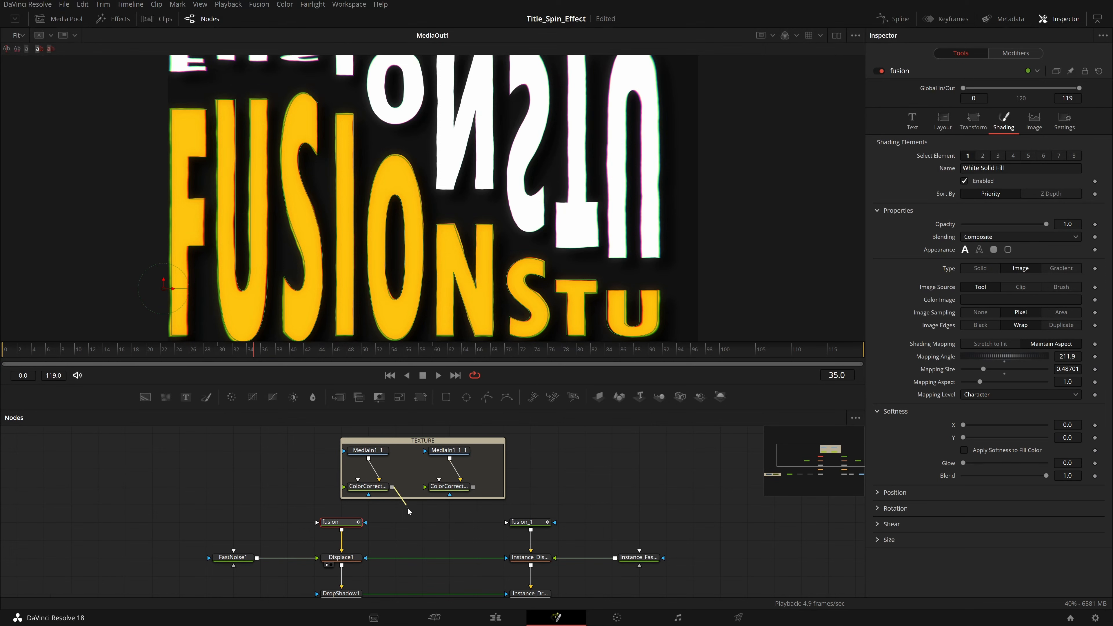
drag(392, 487, 330, 526)
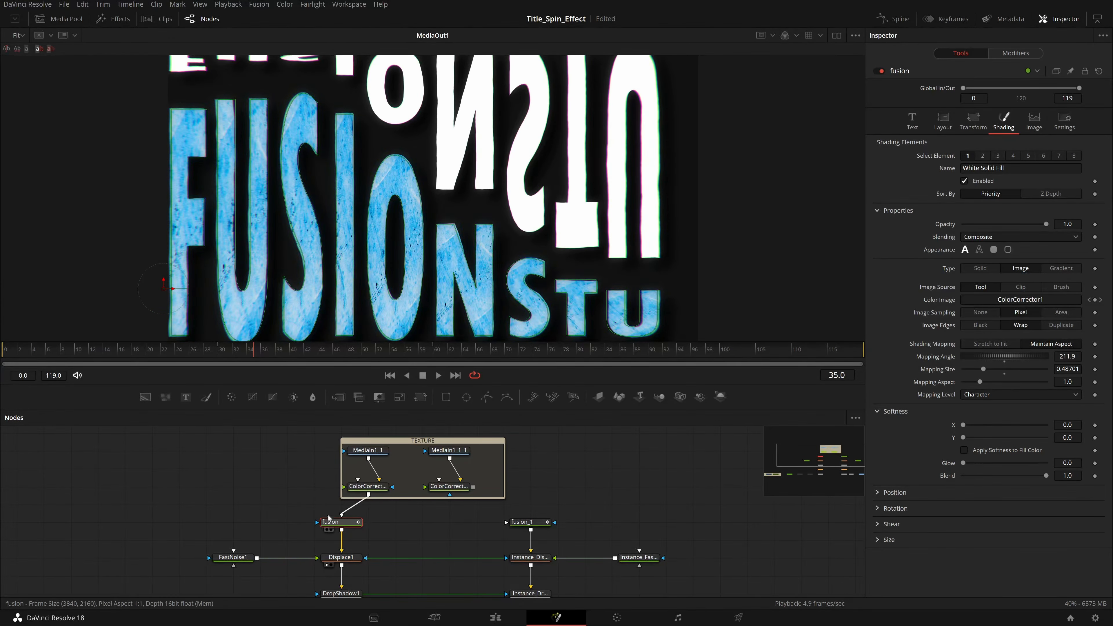
Step: Inspect the outputs of MediaIn1_1, ColorCorrector1 and the fusion text in turn, and return the viewer to MediaOut1
click(378, 450)
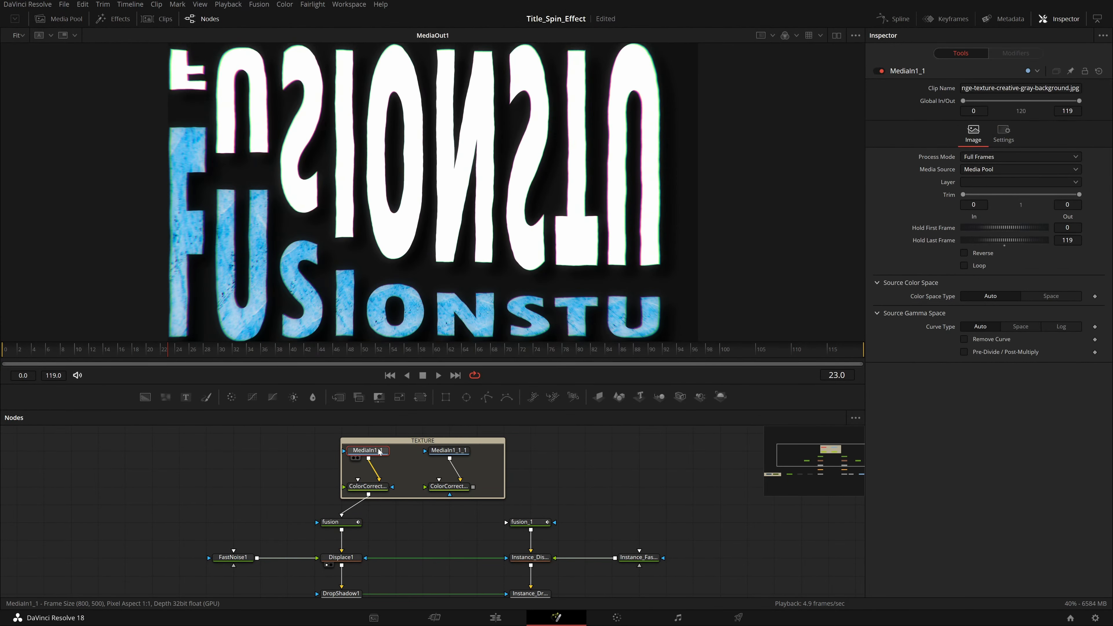
drag(378, 451, 393, 303)
drag(379, 487, 373, 272)
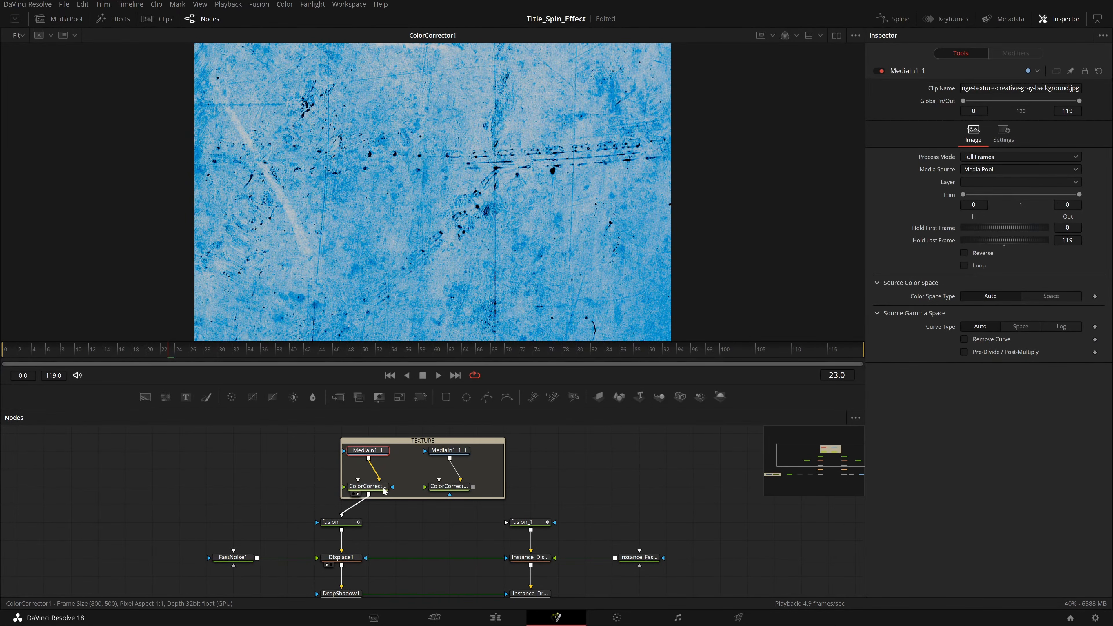
drag(346, 523, 345, 221)
drag(450, 525, 392, 402)
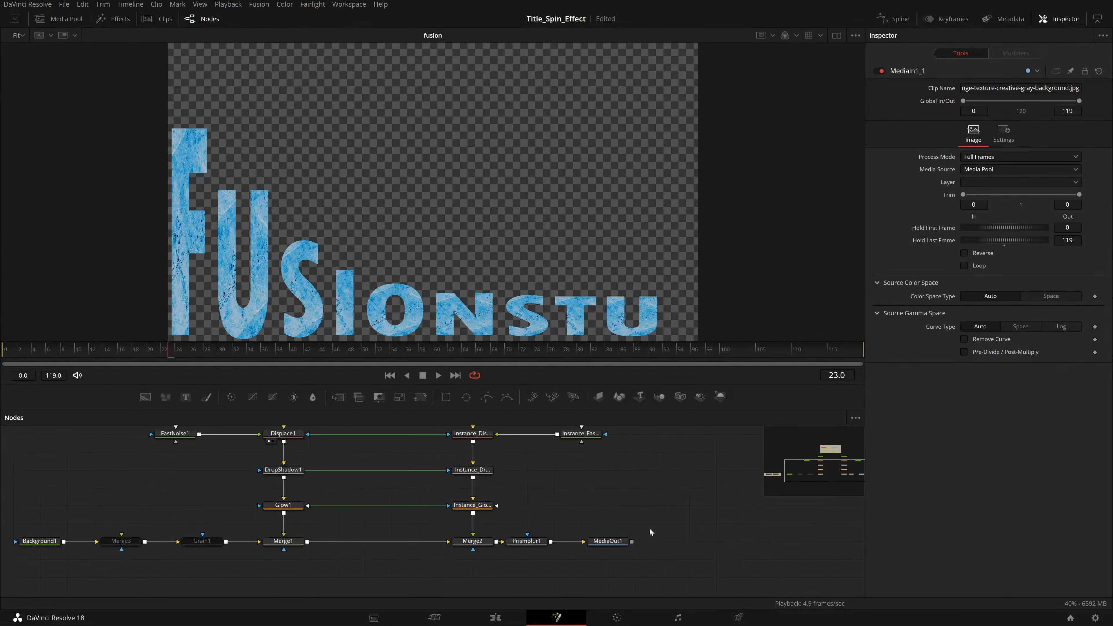
drag(608, 542, 544, 153)
drag(541, 496, 556, 591)
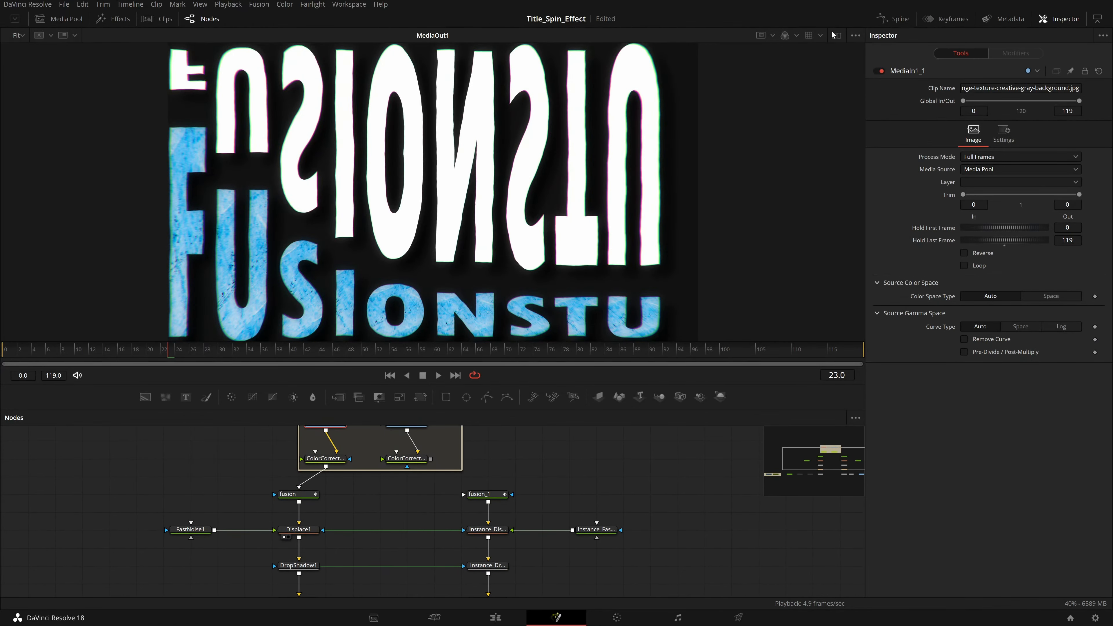
Step: Preview fusion_1, MediaIn1_1_1 and ColorCorrector1_1 in a second viewer and connect ColorCorrector1_1 to fusion_1 as its texture
click(835, 35)
scroll(490, 542, up, 3)
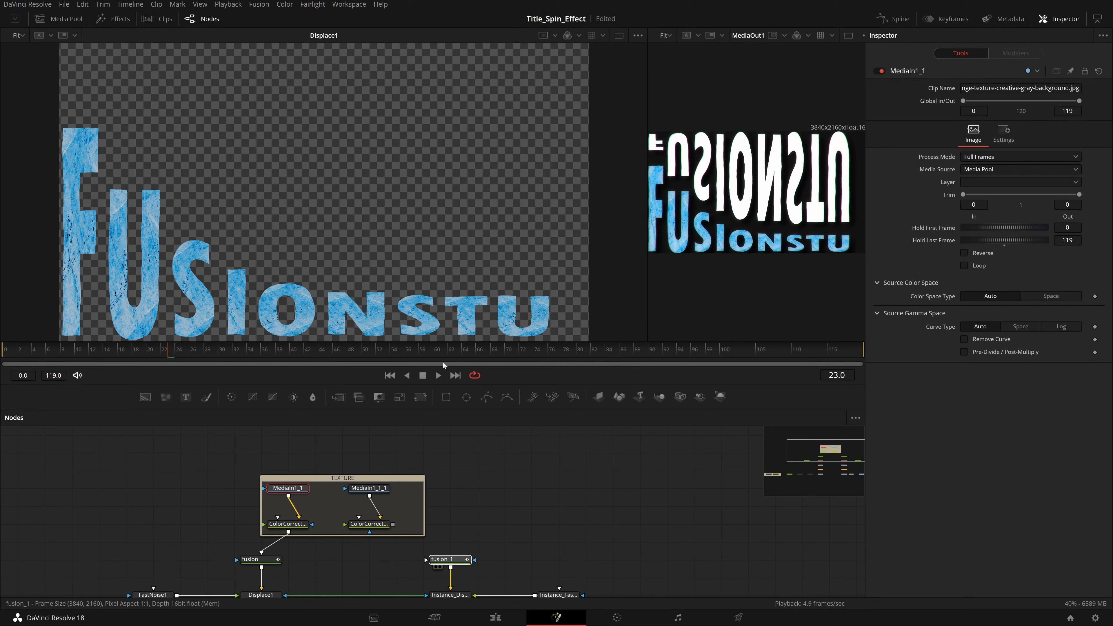
click(435, 567)
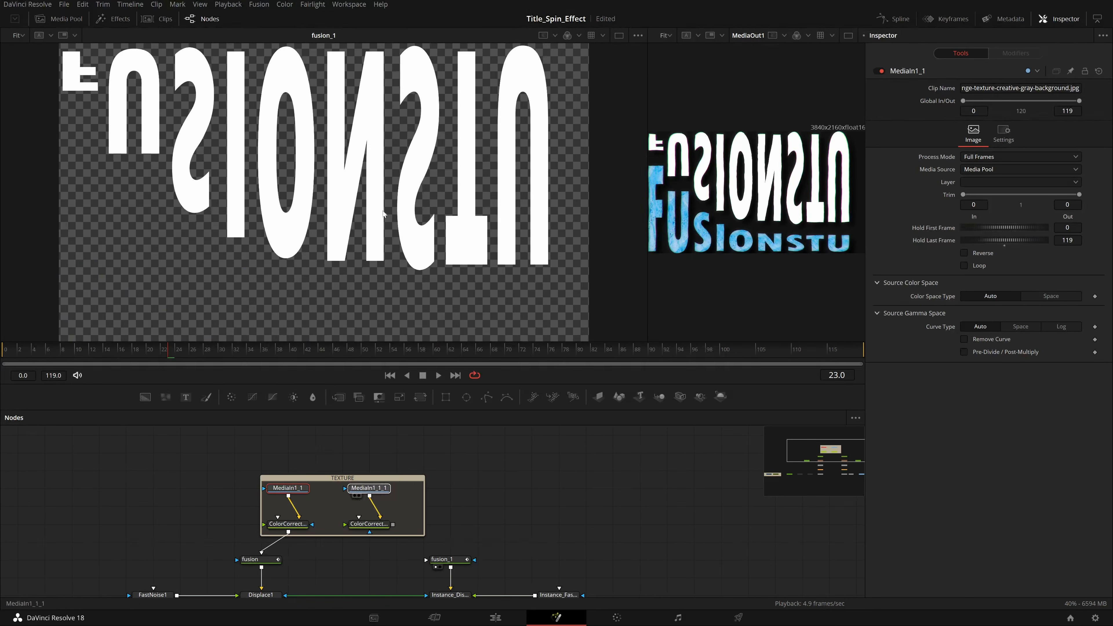
click(354, 495)
click(357, 531)
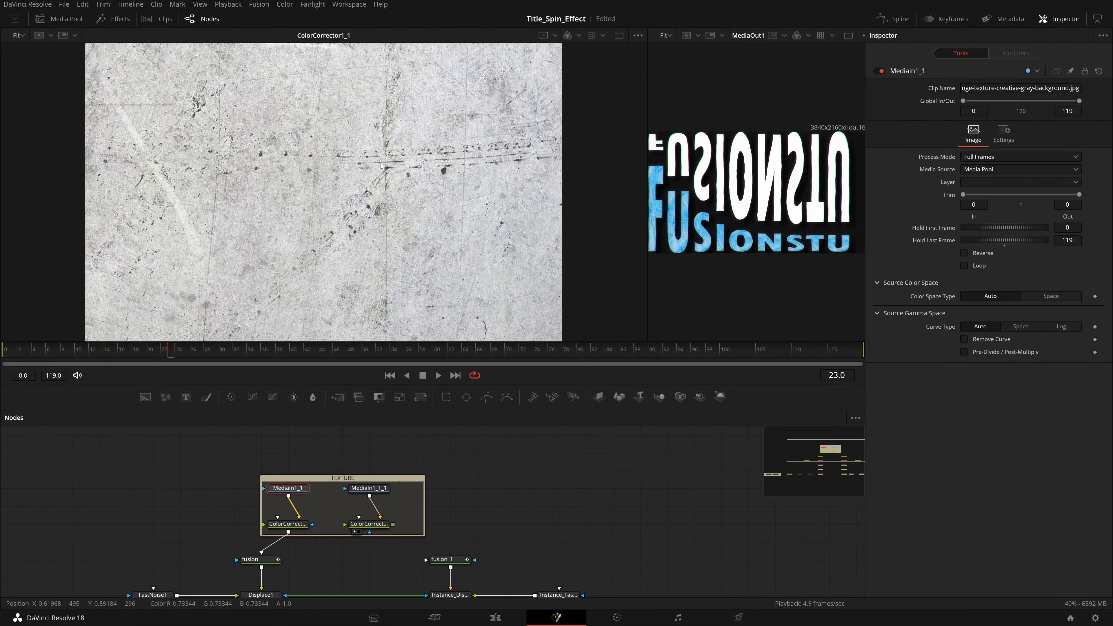
drag(392, 524, 425, 559)
Step: Place the TEXTURE01 nodes above Merge3 with ColorCorrector2 connected to it, enable them, and play the composite briefly
drag(488, 526, 455, 442)
drag(547, 550, 509, 511)
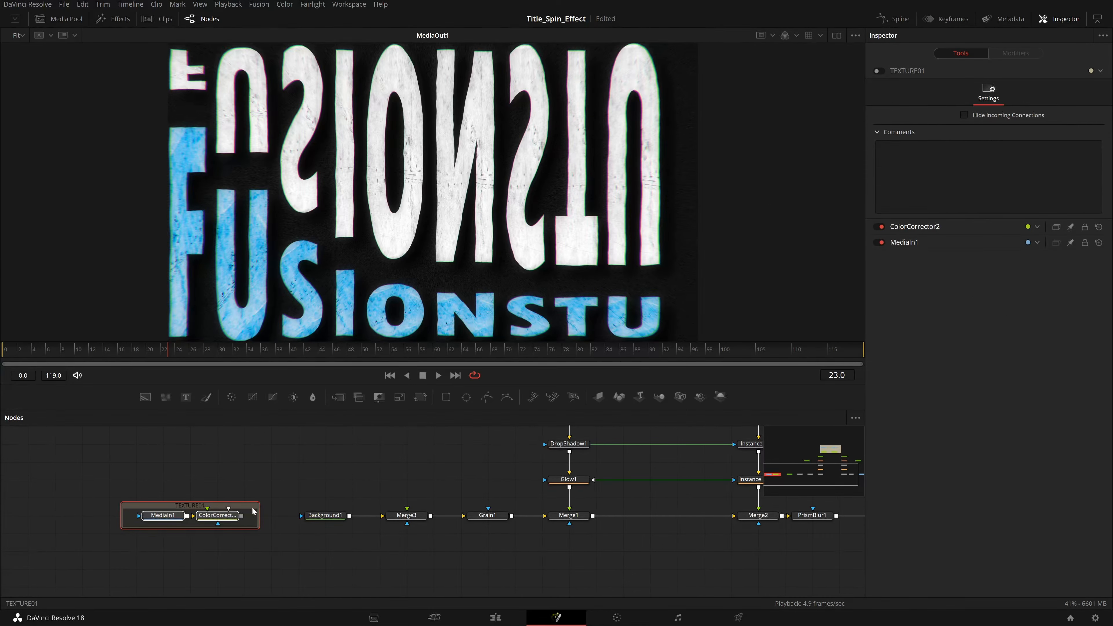
drag(253, 511, 407, 509)
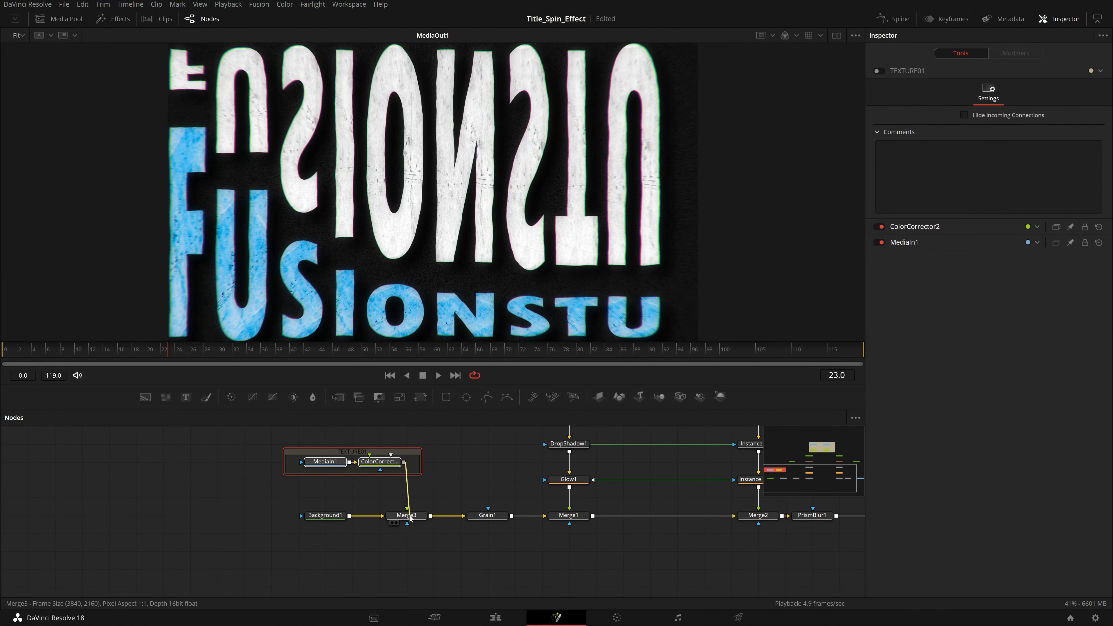
drag(434, 442, 348, 460)
click(357, 461)
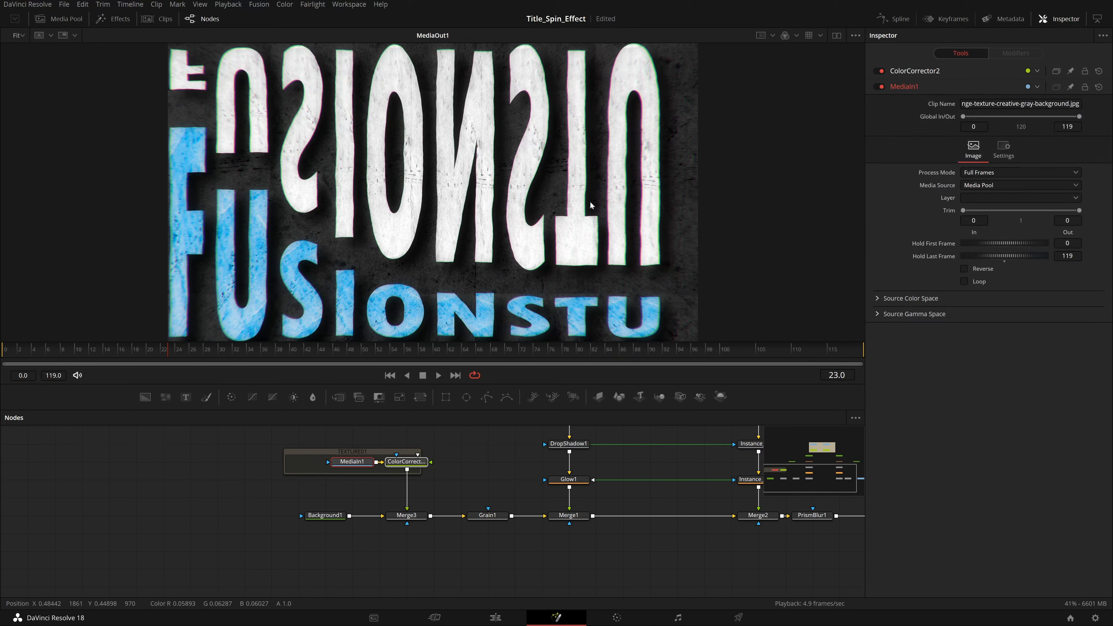
click(439, 374)
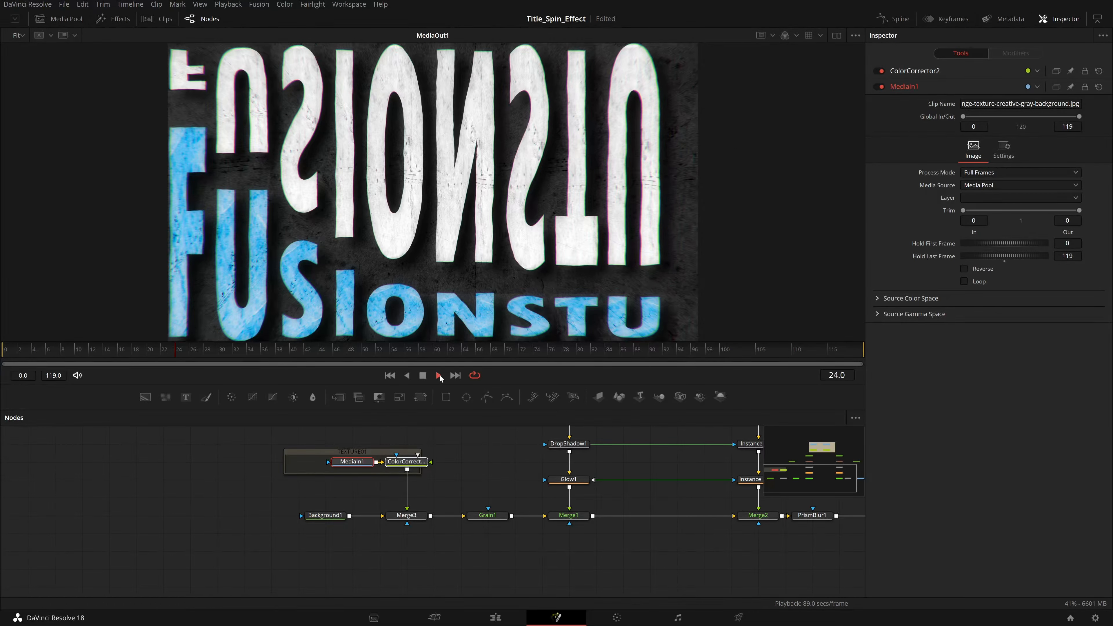
click(423, 375)
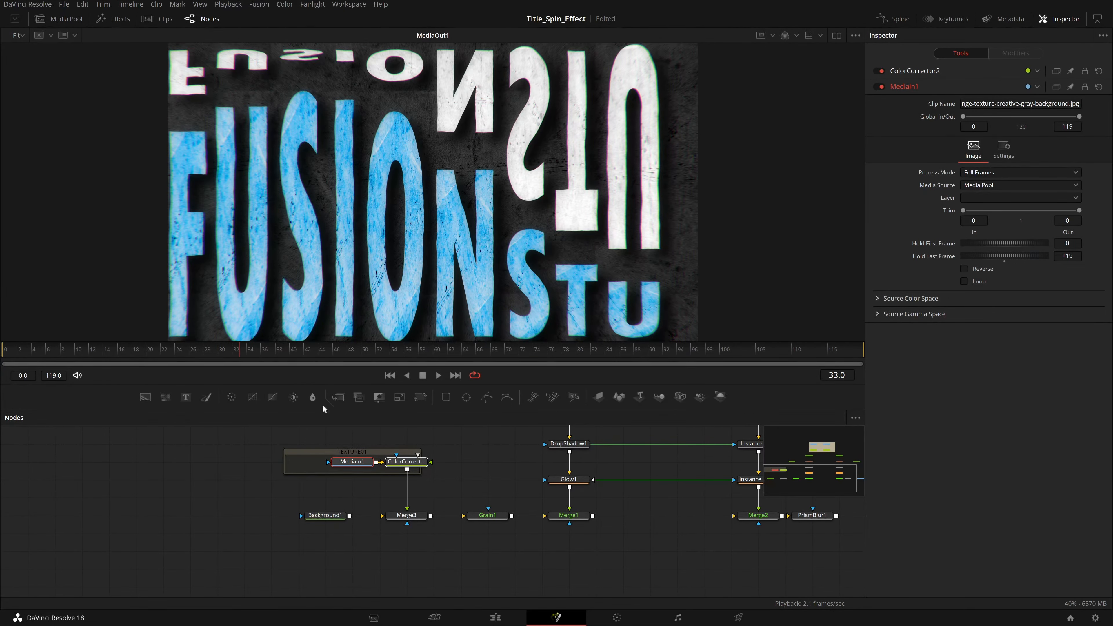
Step: Disable the nodes in the TEXTURE01 and TEXTURE groups and play the untextured composite briefly
click(289, 465)
key(ctrl+p)
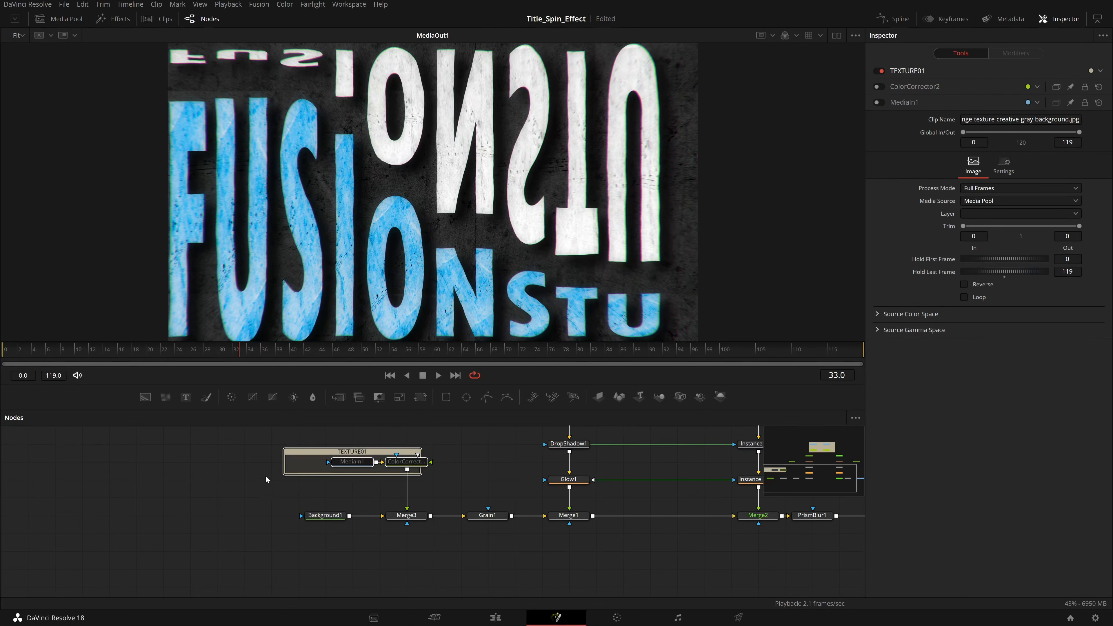
drag(524, 460, 514, 511)
drag(490, 426, 192, 501)
key(ctrl+p)
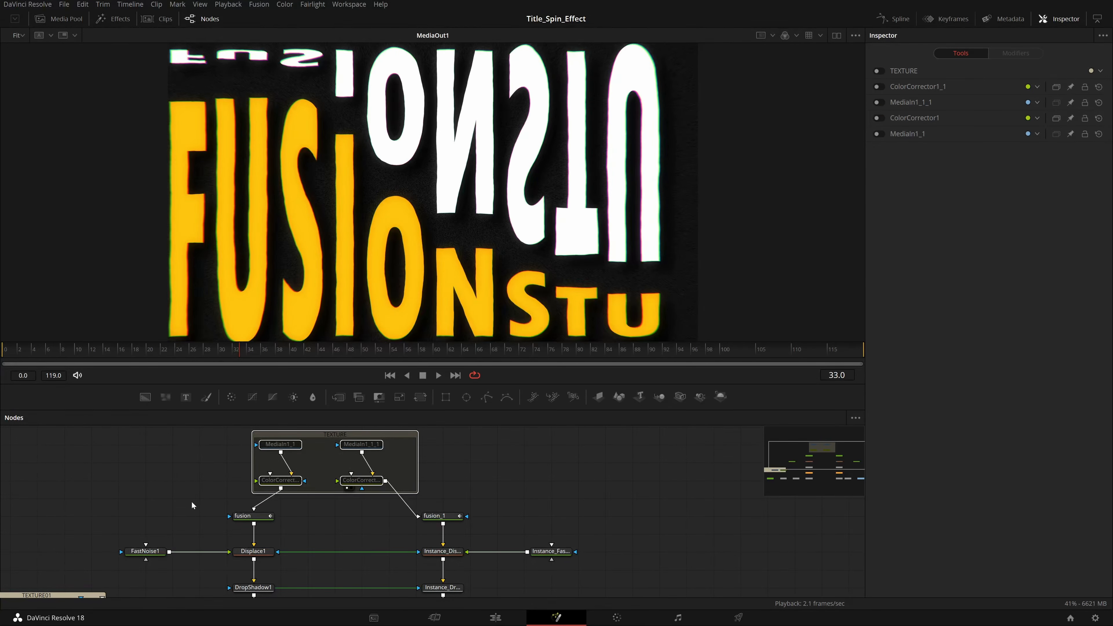
key(space)
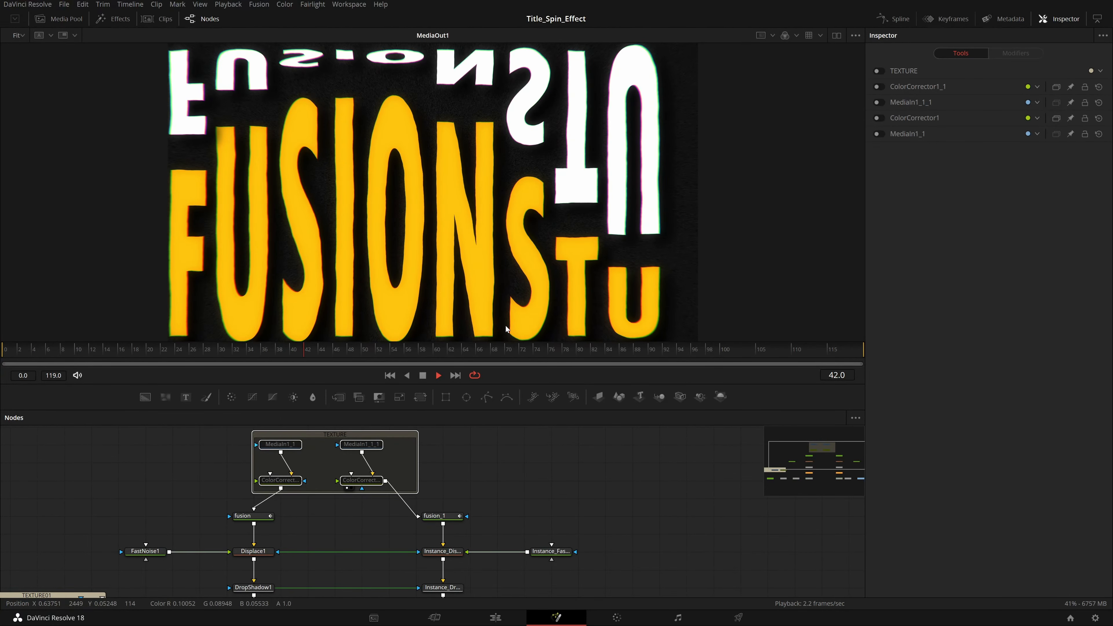
key(space)
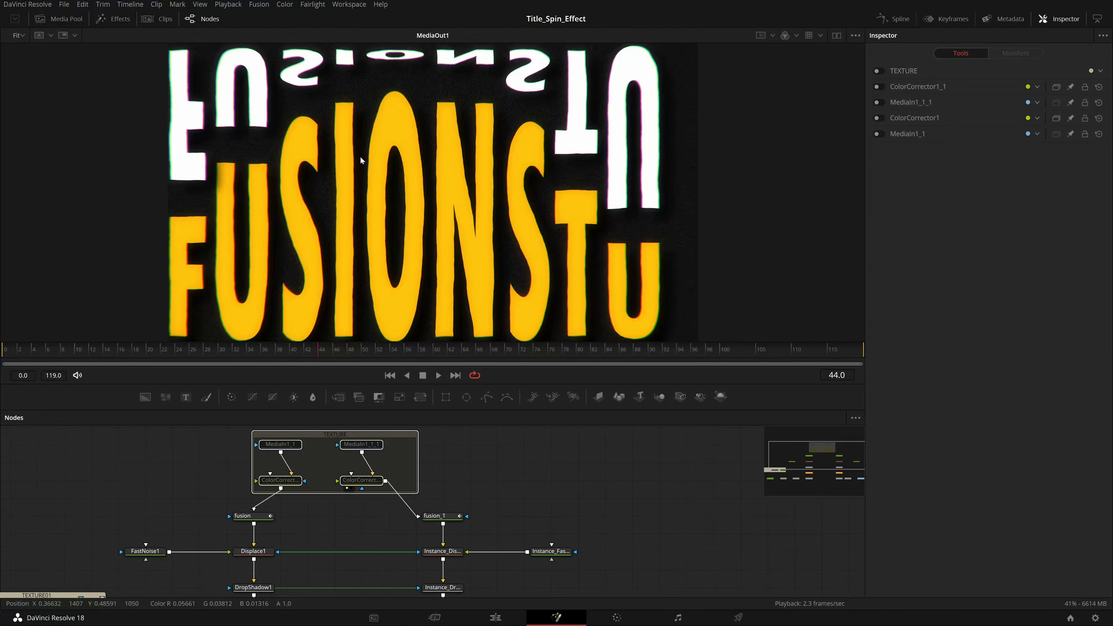
Step: Try adding a Text3D node beside the TEXTURE group and delete it again
drag(637, 398, 507, 463)
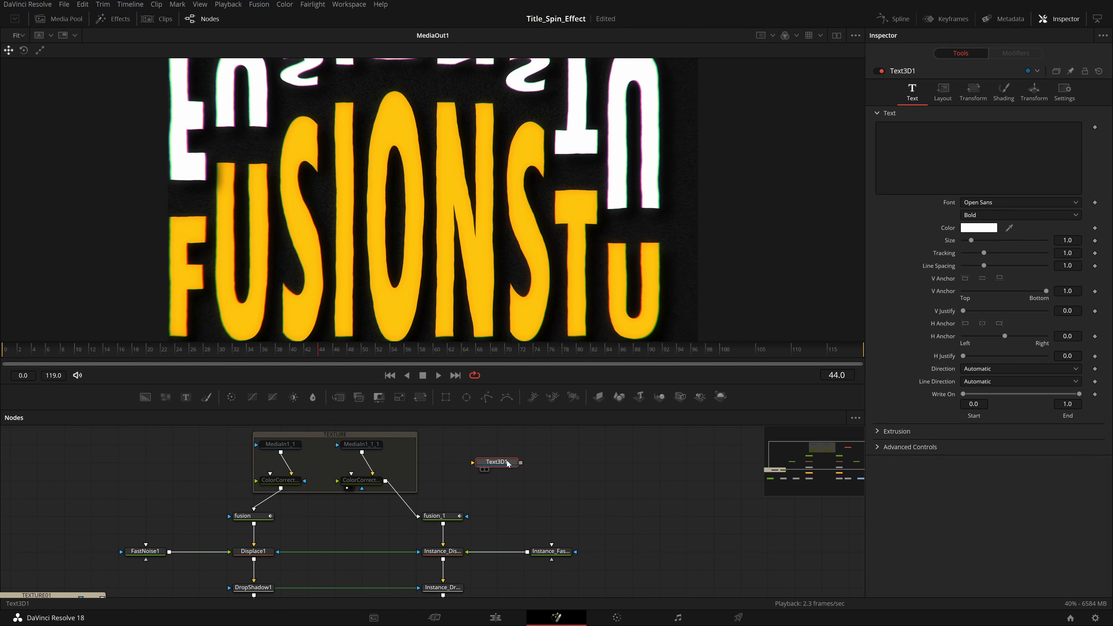
key(Delete)
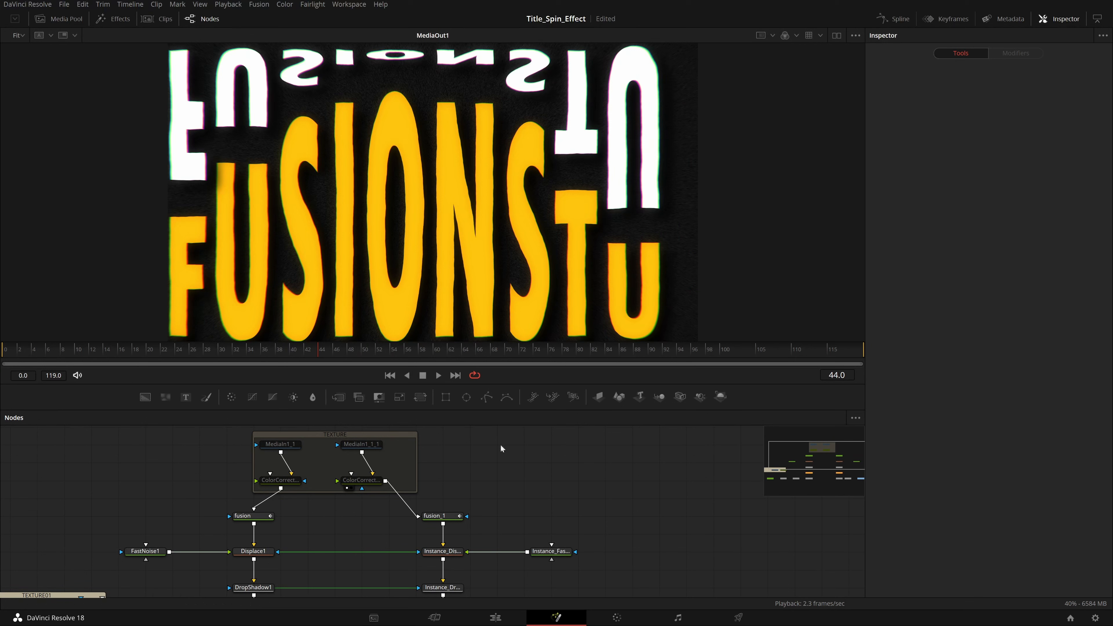
drag(504, 450, 491, 430)
scroll(490, 426, up, 3)
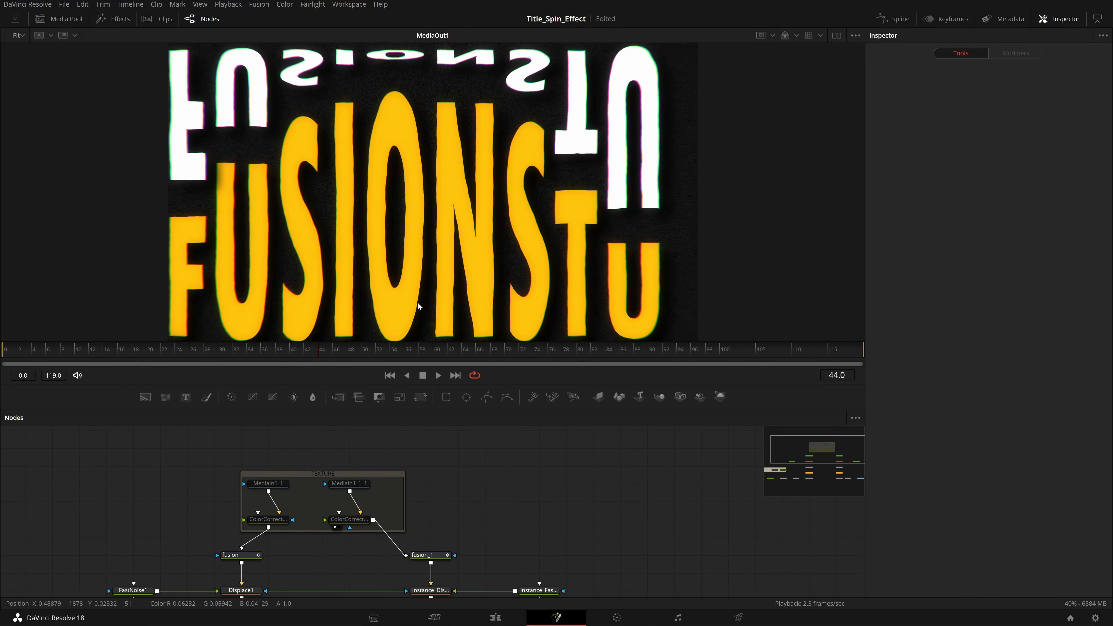
drag(639, 404, 579, 351)
key(Delete)
drag(532, 488, 587, 518)
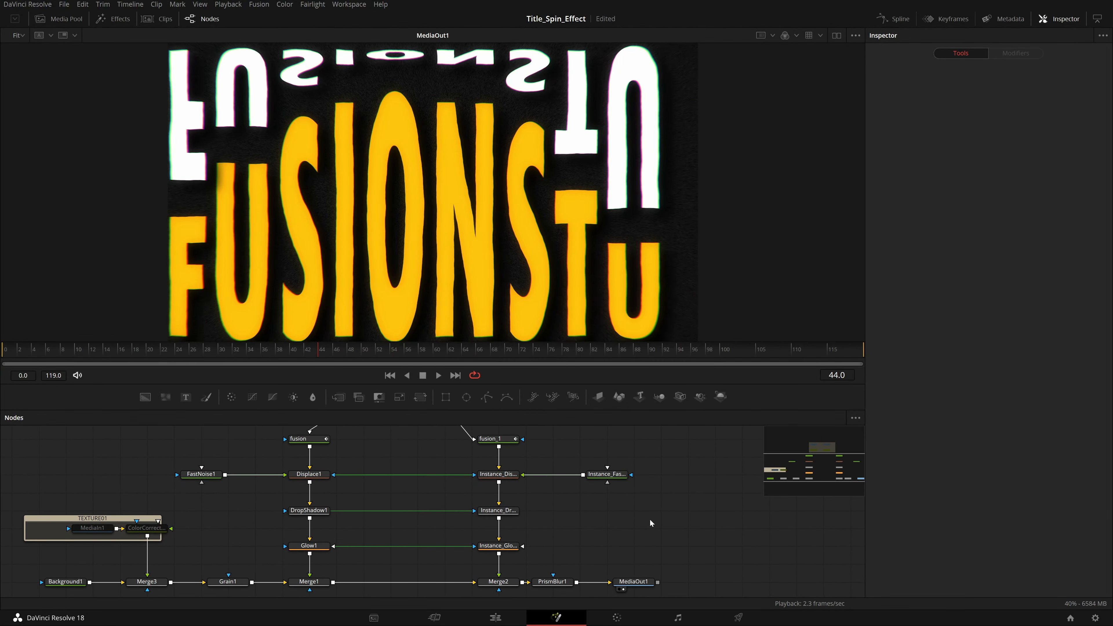